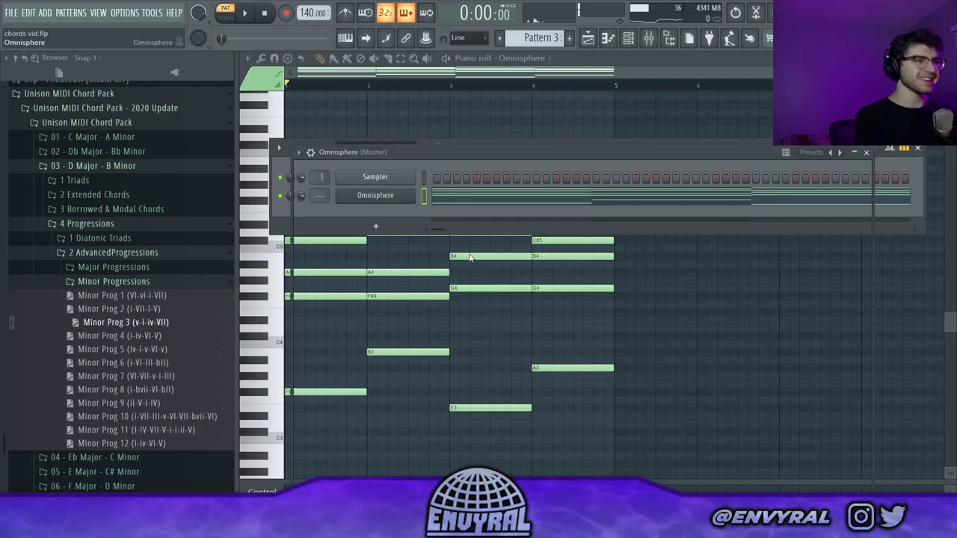
- Load the LA Custom C7 - Mellow patch from the Keyscape Library in Omnisphere
scroll(349, 429, "down", 8)
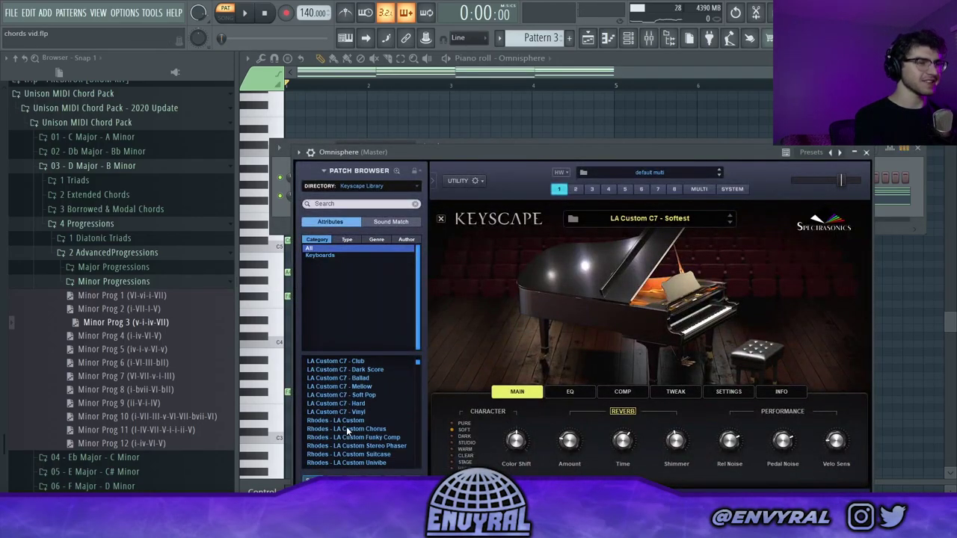
left_click(362, 387)
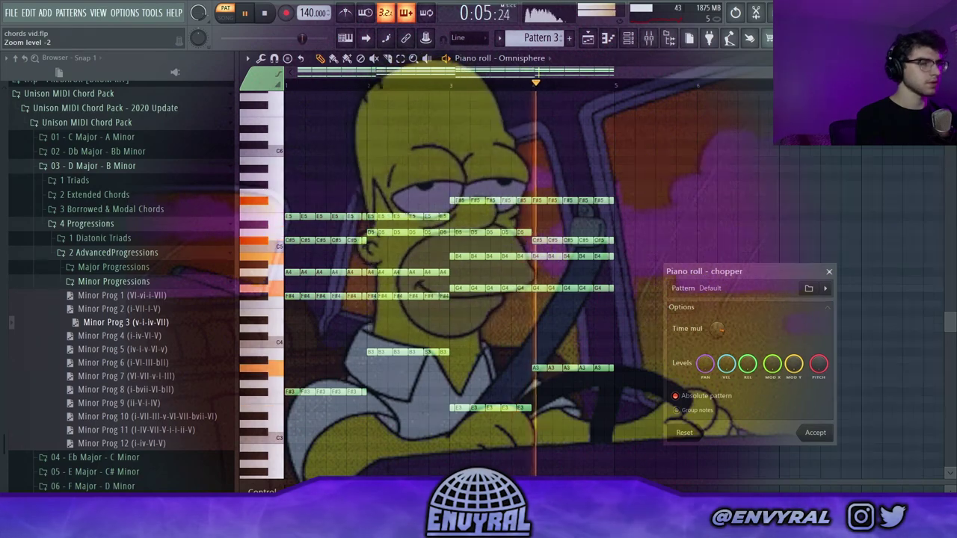
- Stop playback, close the chopper dialog and delete all notes from the Omnisphere piano roll
key("space")
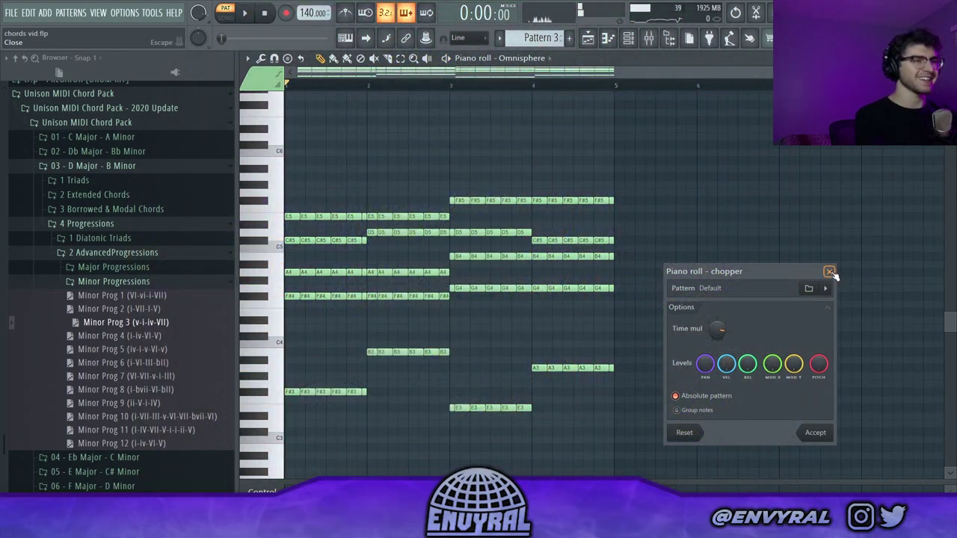
left_click(828, 271)
key("ctrl+a")
key("Delete")
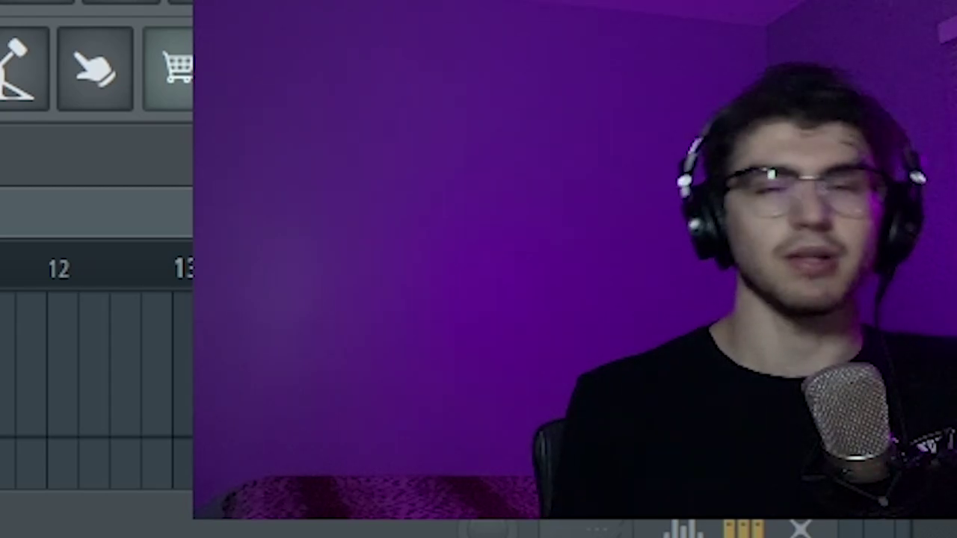
- Expand the 01 - C Major - A Minor folder of the Unison MIDI Chord Pack to view its C major triads
left_click(93, 139)
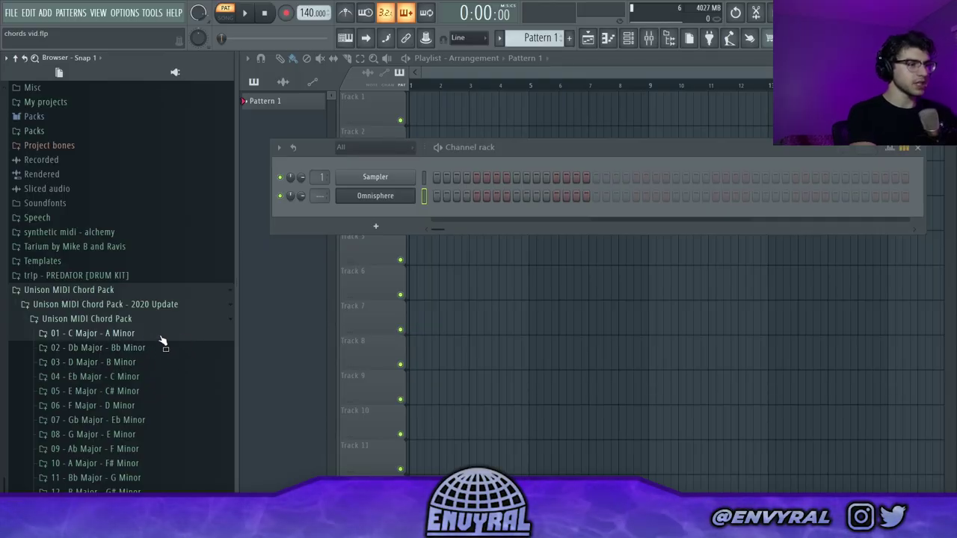
left_click(161, 338)
left_click(112, 350)
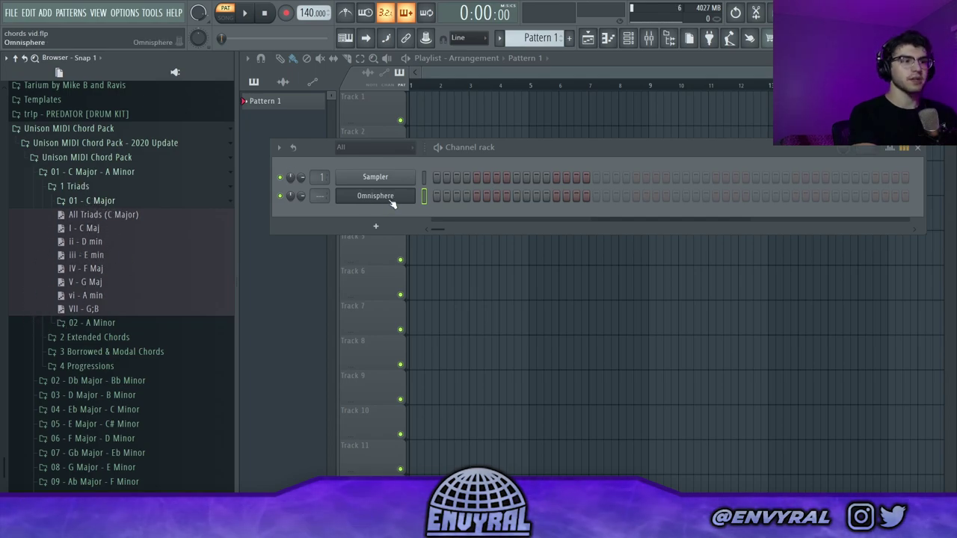
- Open the piano roll for the Omnisphere channel and play a test note
right_click(392, 199)
key("Return")
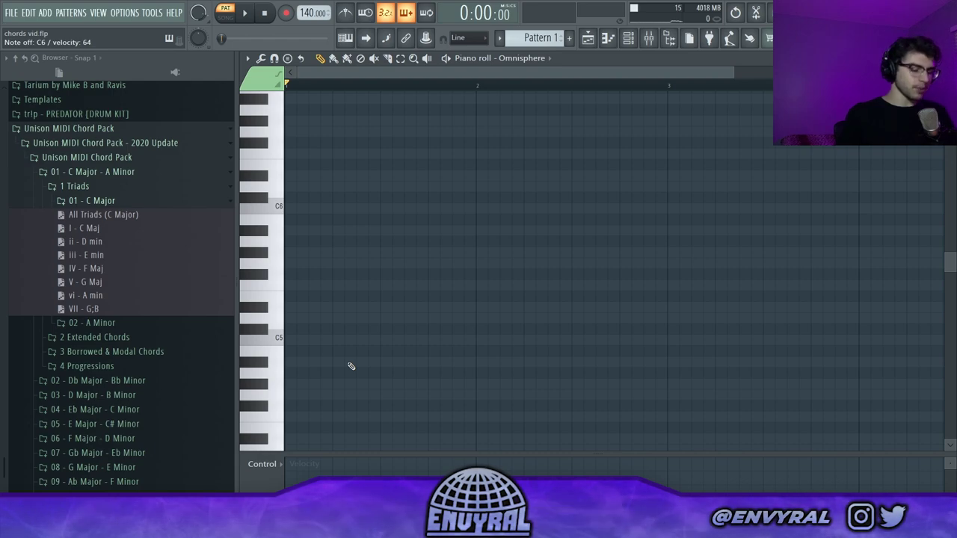
key("z")
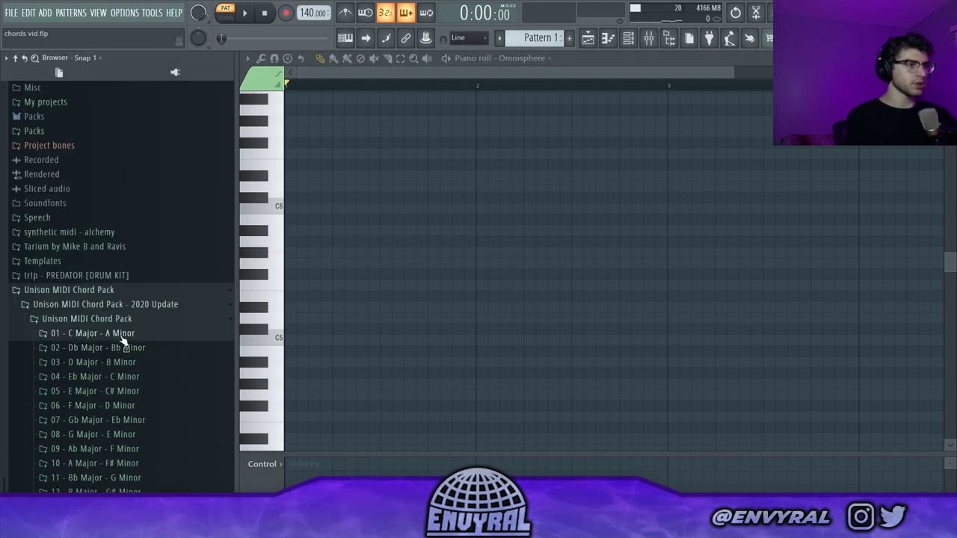
- Show the chord files in 1 Triads, 01 - C Major, within the 01 - C Major - A Minor folder
left_click(93, 333)
left_click(79, 348)
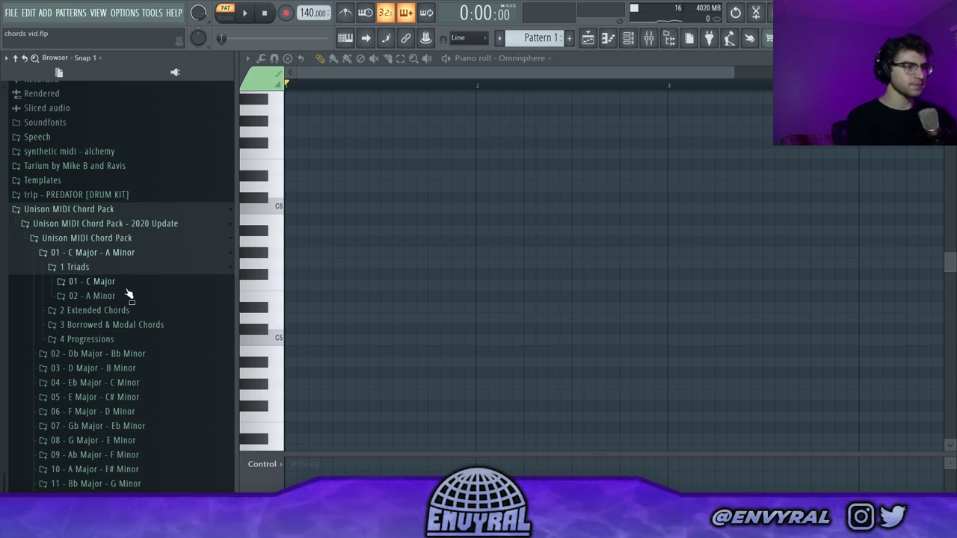
left_click(97, 283)
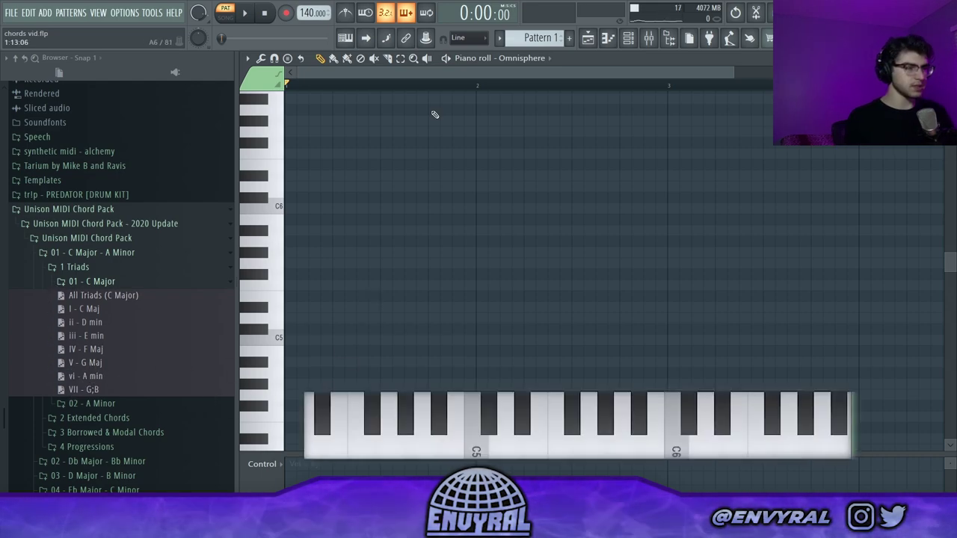
- Play the C major scale upward note by note from C5 to C6
key("z")
key("x")
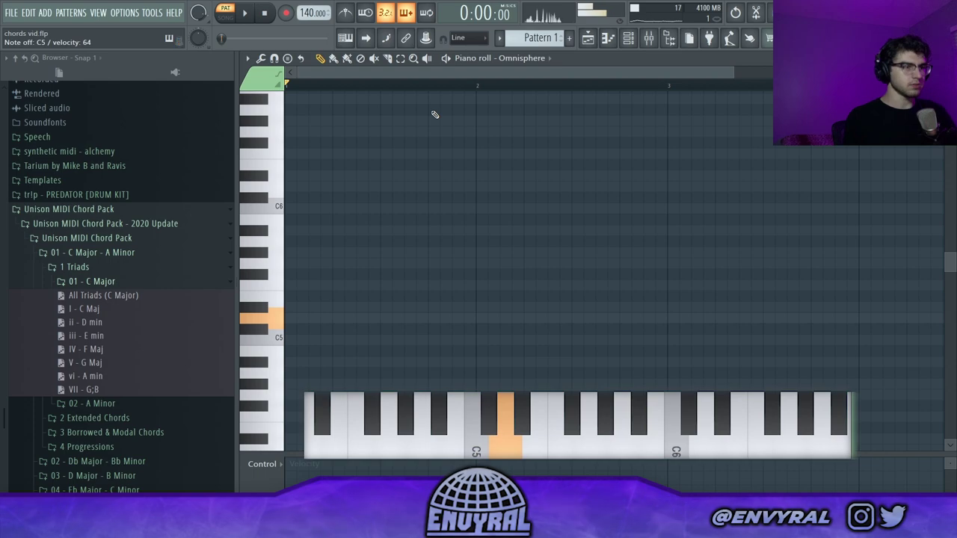
key("c")
key("v")
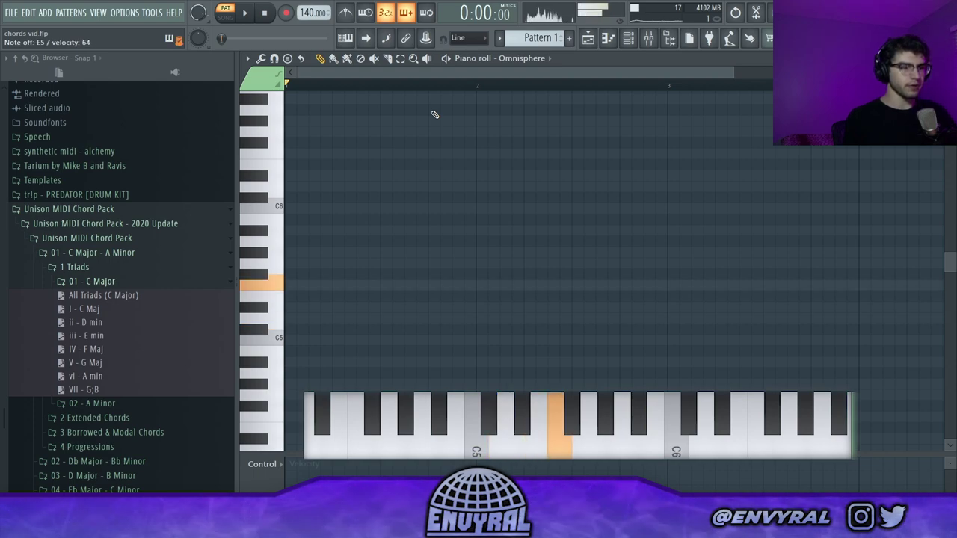
key("b")
key("n")
key("m")
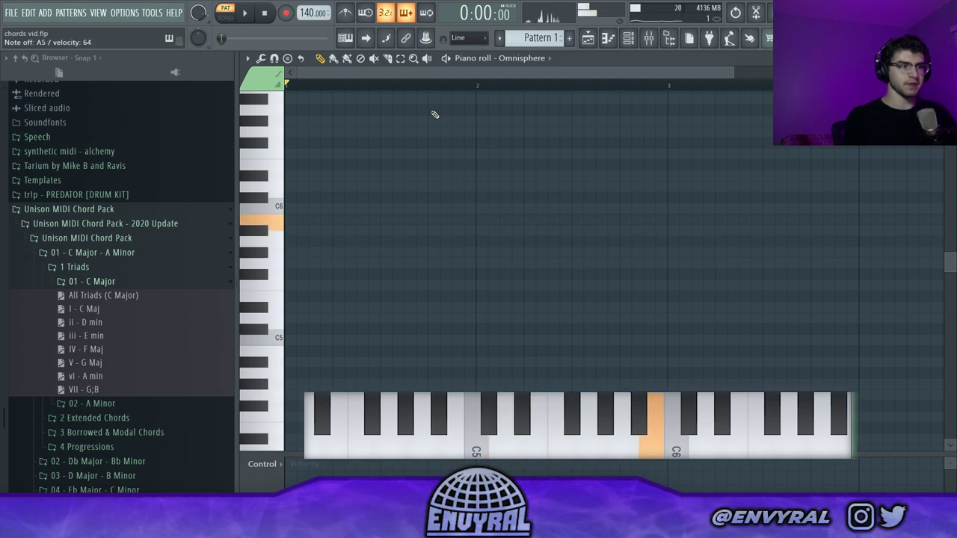
key("comma")
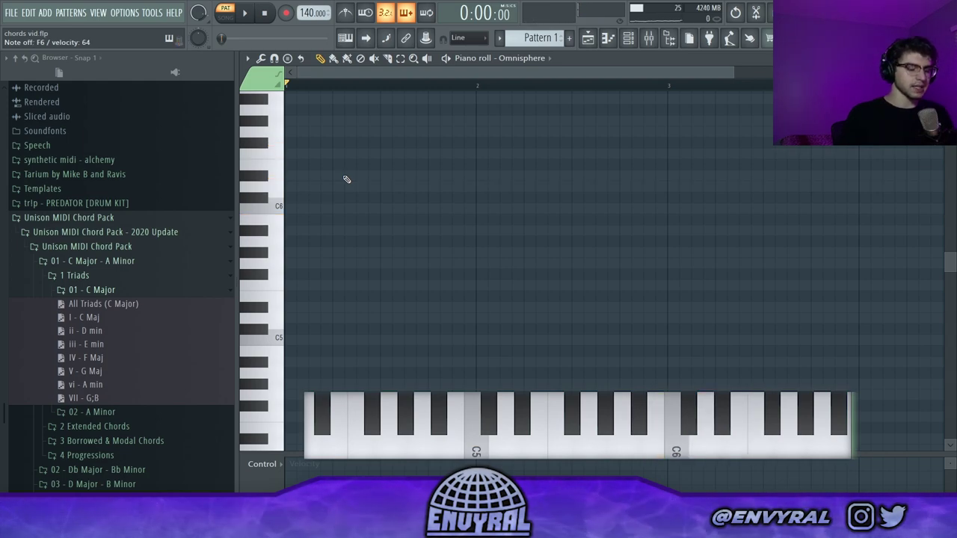
- Audition the C major triad files one by one, from I - C Maj through VII - G;B
left_click(227, 323)
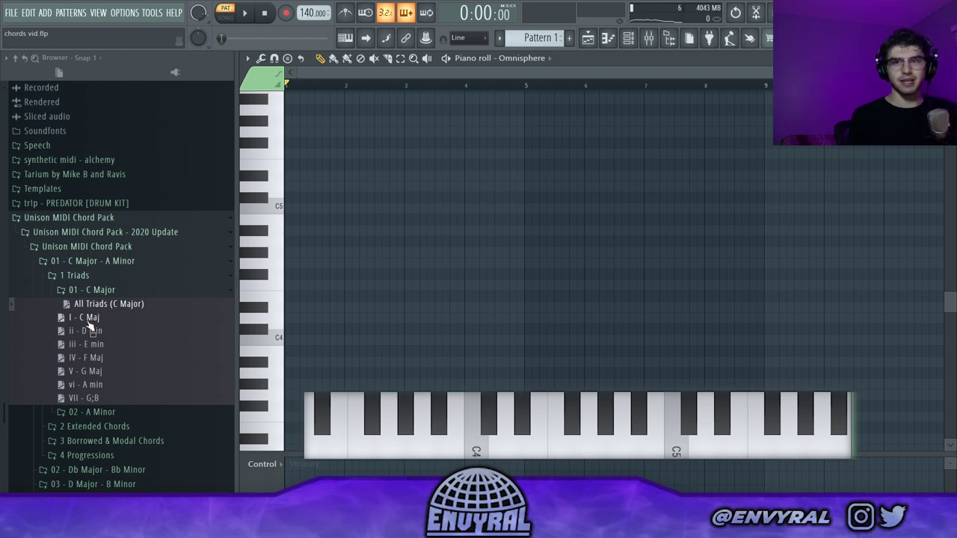
left_click_drag(89, 320, 472, 287)
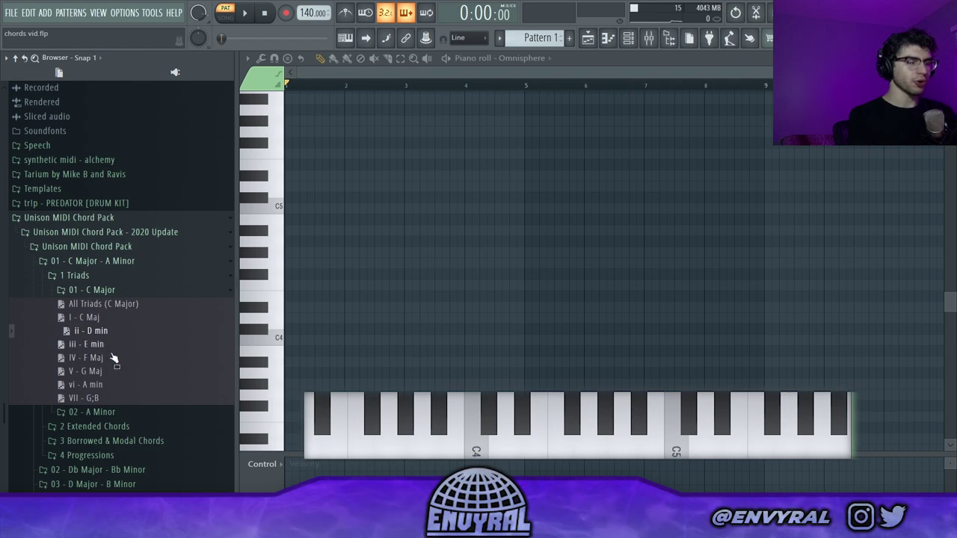
left_click(94, 318)
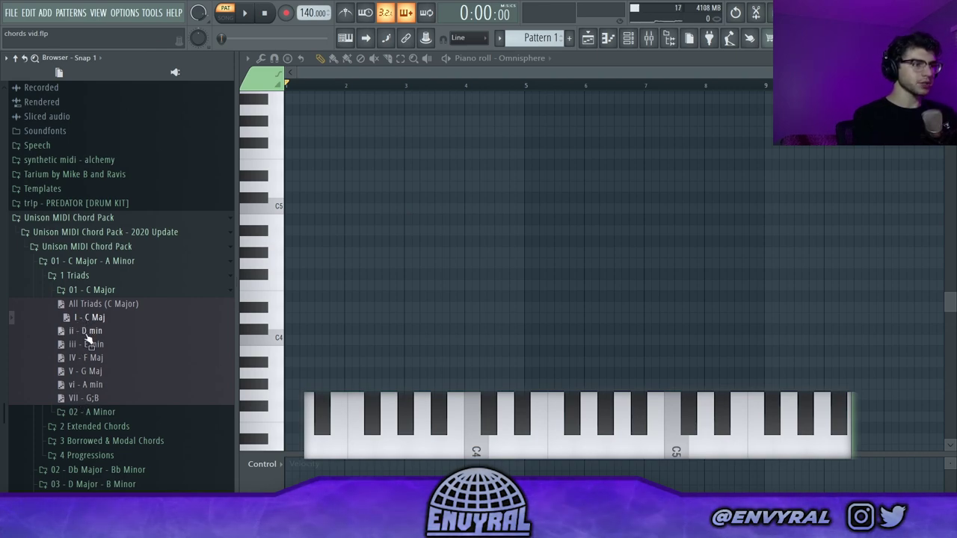
left_click(88, 333)
left_click(88, 346)
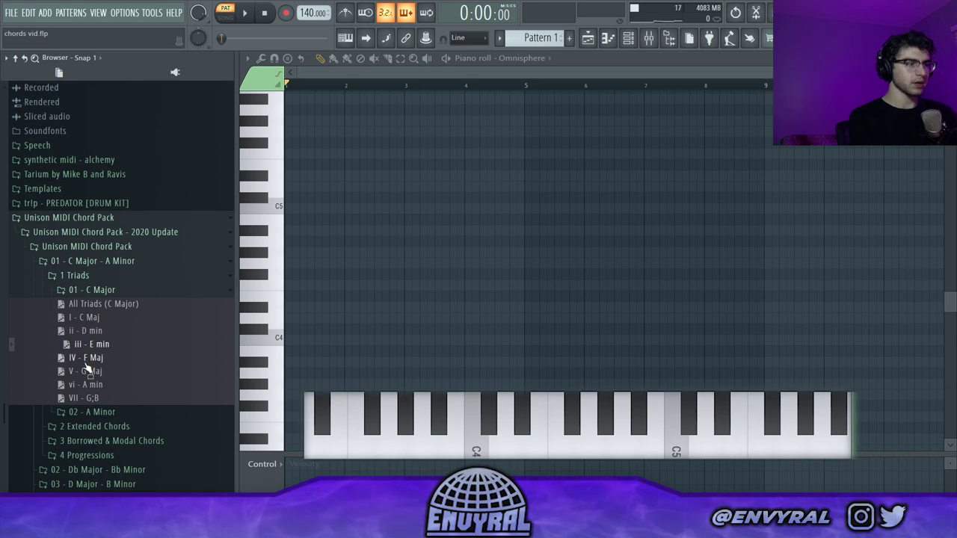
left_click(88, 358)
left_click(89, 371)
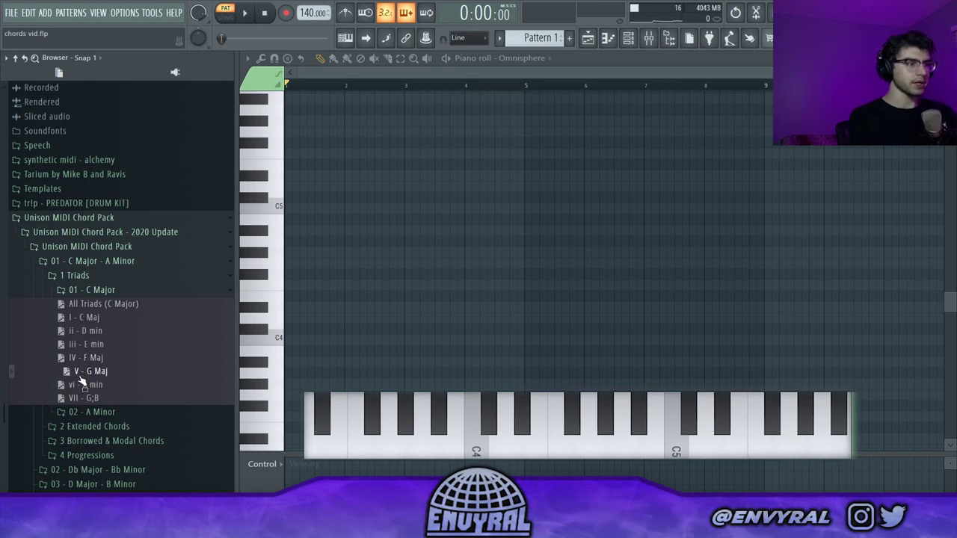
left_click(80, 385)
left_click(76, 398)
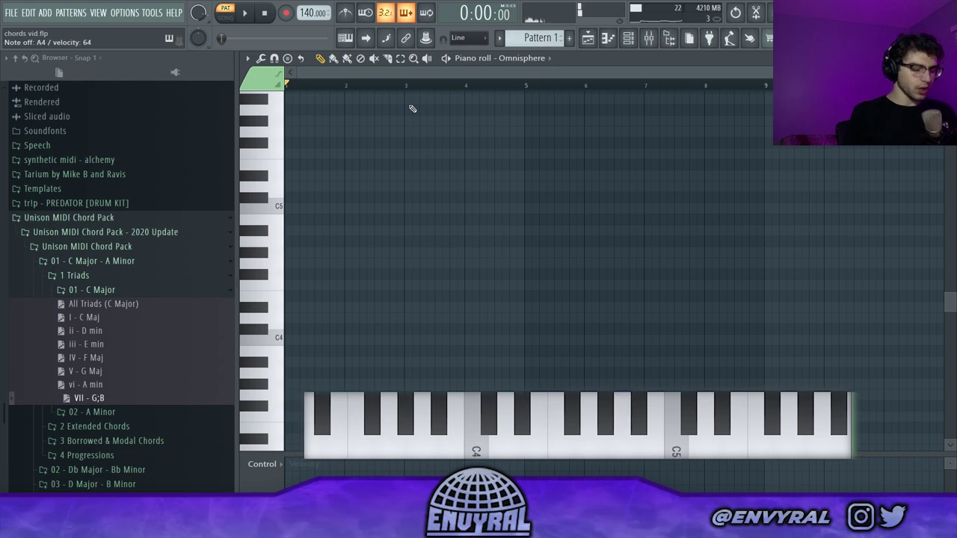
- Play the A minor triad (A4, C5, E5), then repeat the B diminished triad (B4, D5, F5)
key("y")
key("i")
key("p")
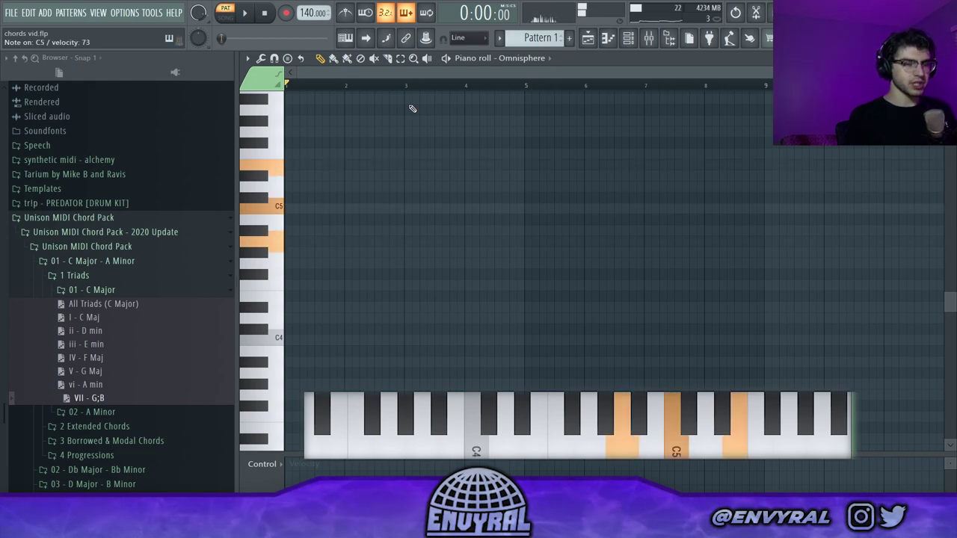
key("u")
key("o")
key("bracketleft")
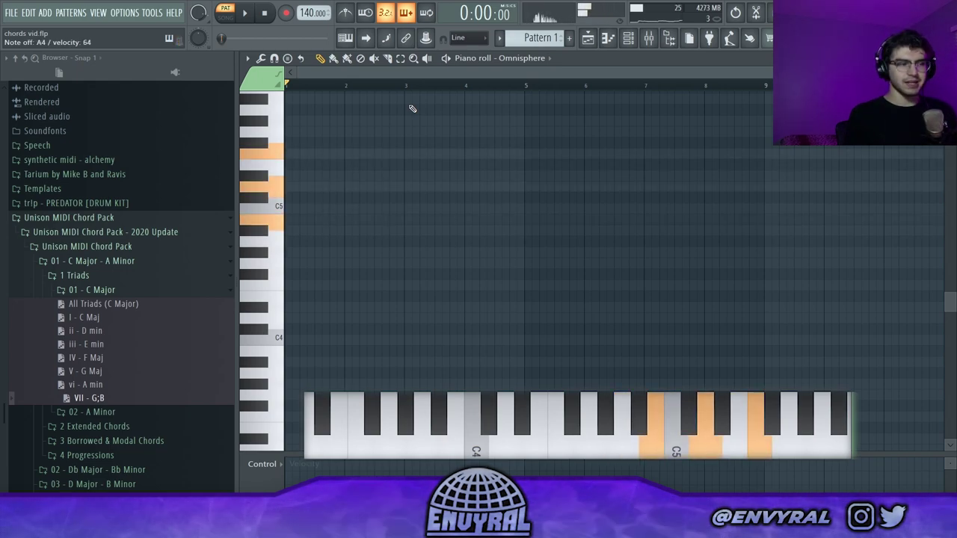
key("u")
key("o")
key("bracketleft")
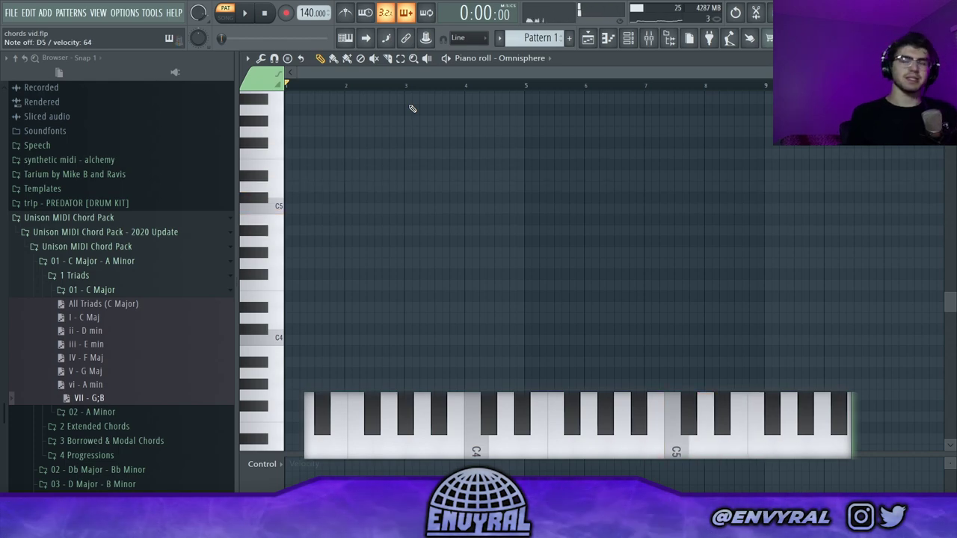
key("u")
key("o")
key("bracketleft")
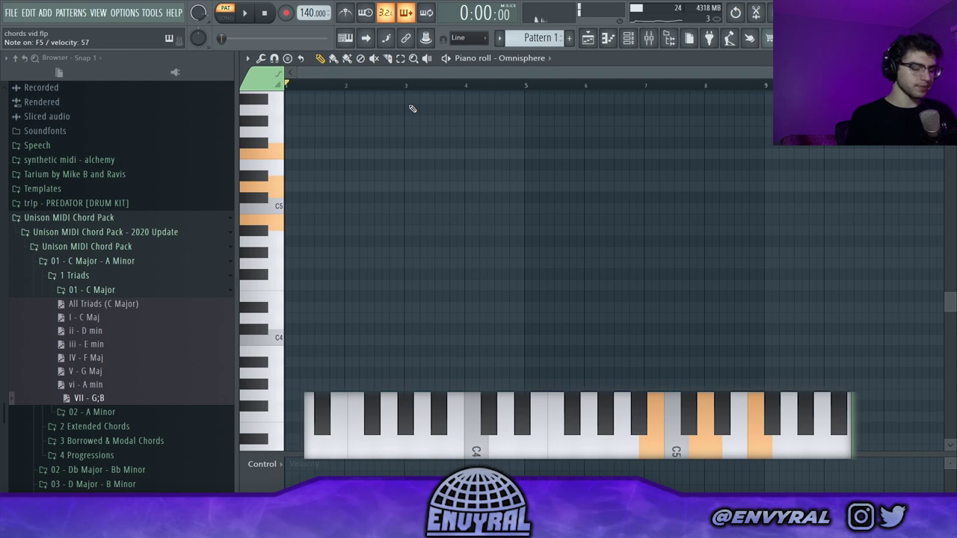
key("u")
key("o")
key("bracketleft")
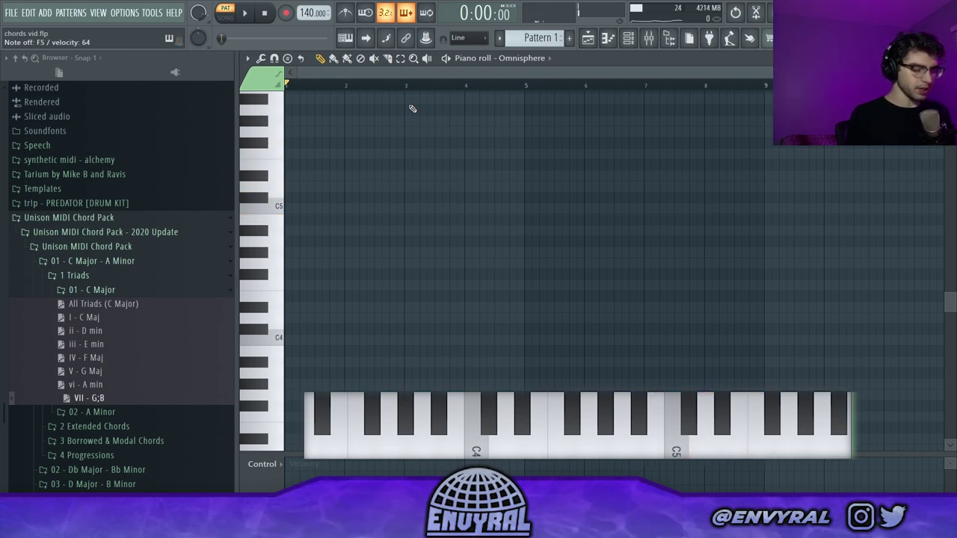
- Play a G major chord over a B3 bass note twice
key("m")
key("t")
key("u")
key("o")
key("bracketright")
key("m")
key("t")
key("u")
key("o")
key("bracketright")
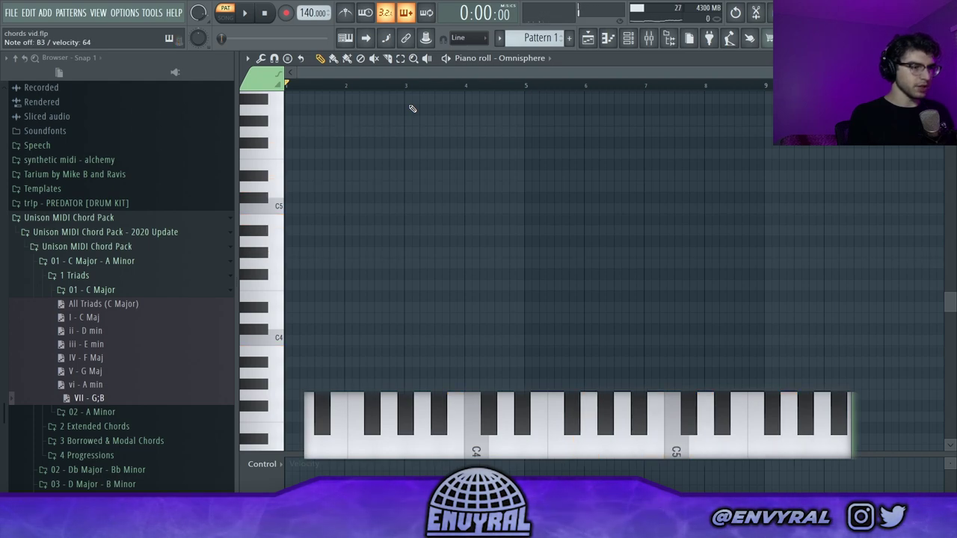
- Alternate between a C major chord and a B diminished chord (B4, D5, F5) over a B3 bass note
key("q")
key("t")
key("i")
key("p")
key("m")
key("u")
key("o")
key("bracketleft")
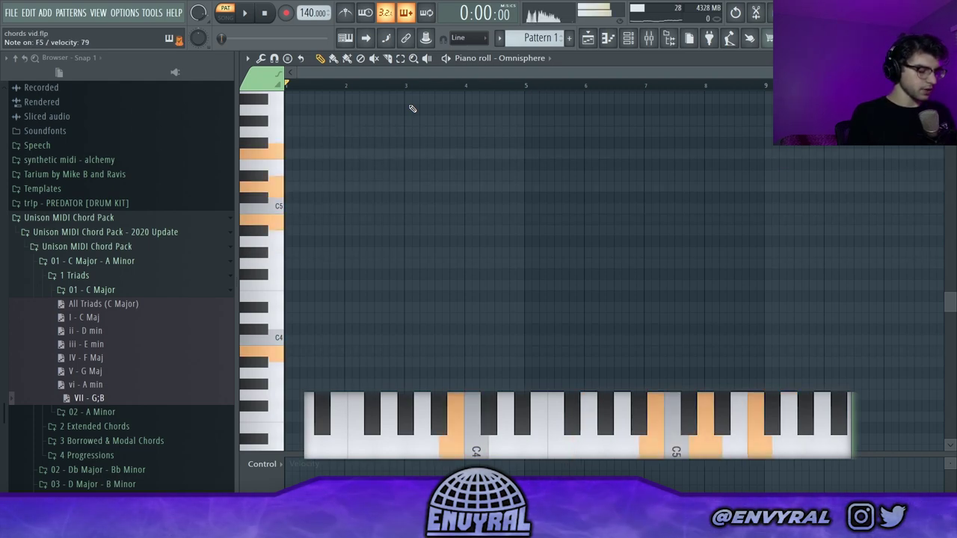
key("q")
key("t")
key("i")
key("p")
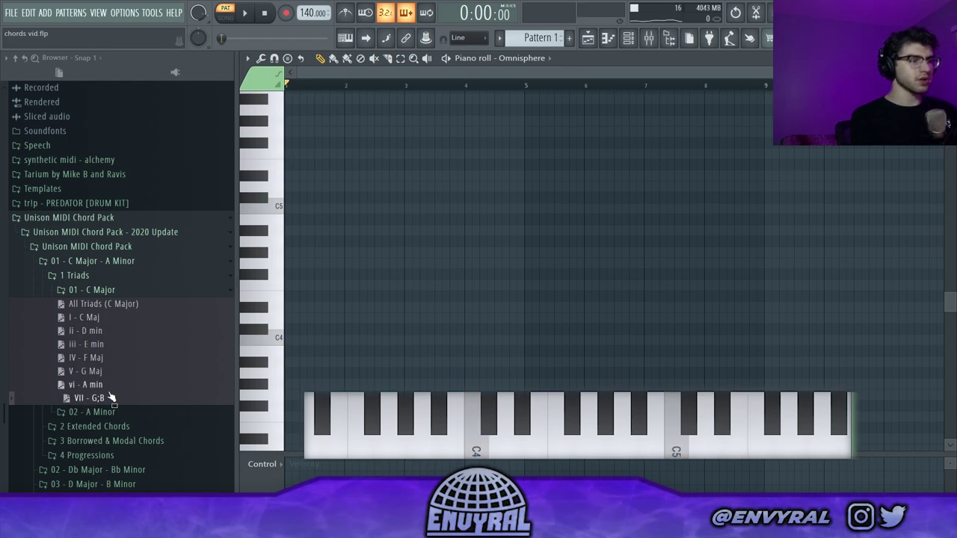
- Audition the I - C Maj triad file several times to hear the key's root chord
left_click(106, 319)
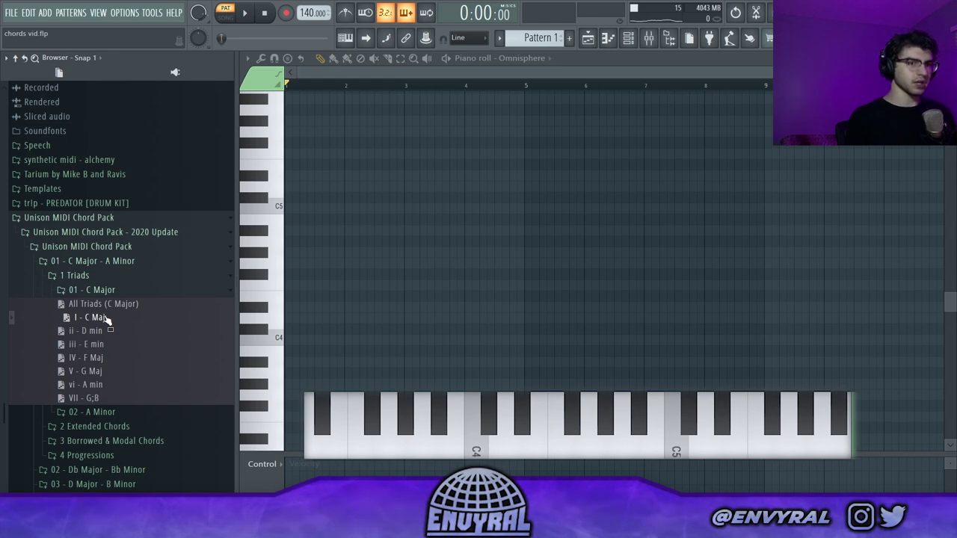
left_click(107, 319)
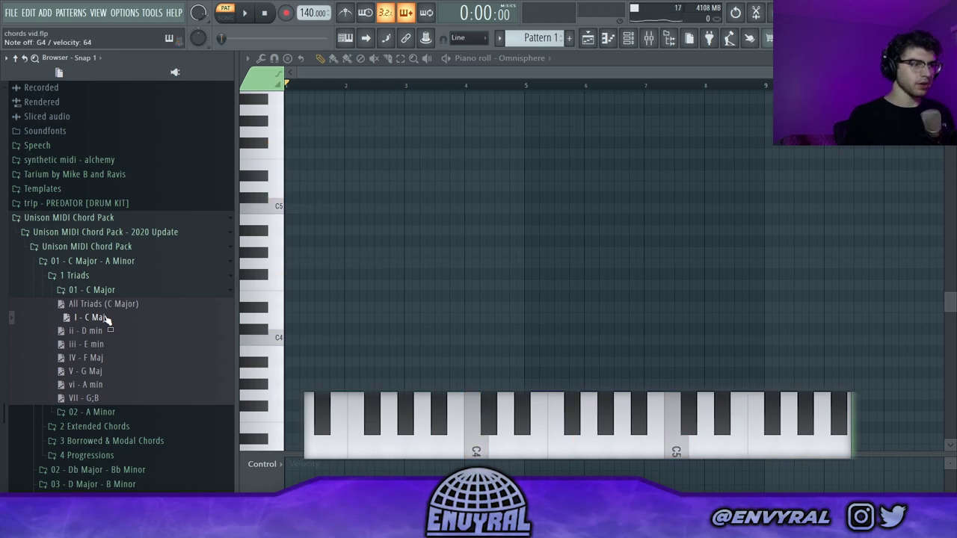
left_click(107, 319)
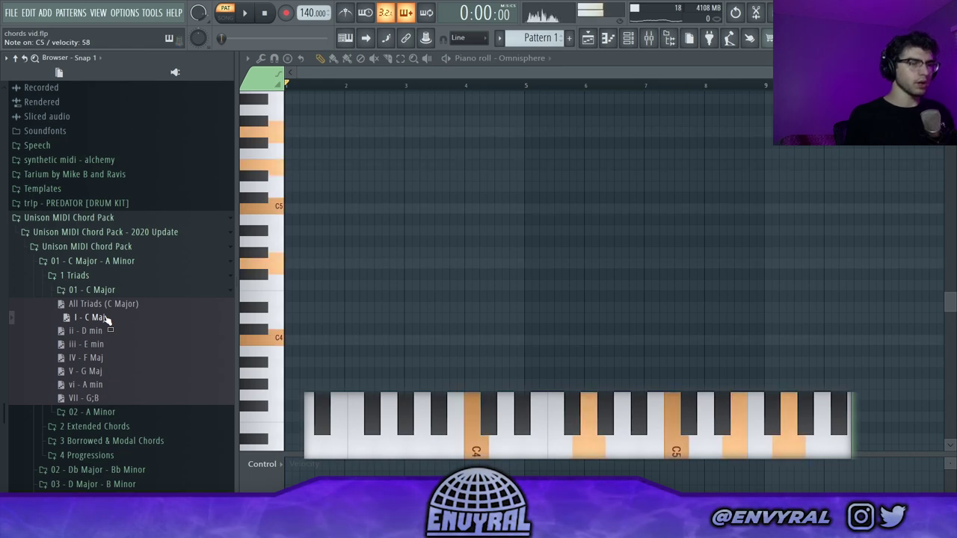
left_click(90, 375)
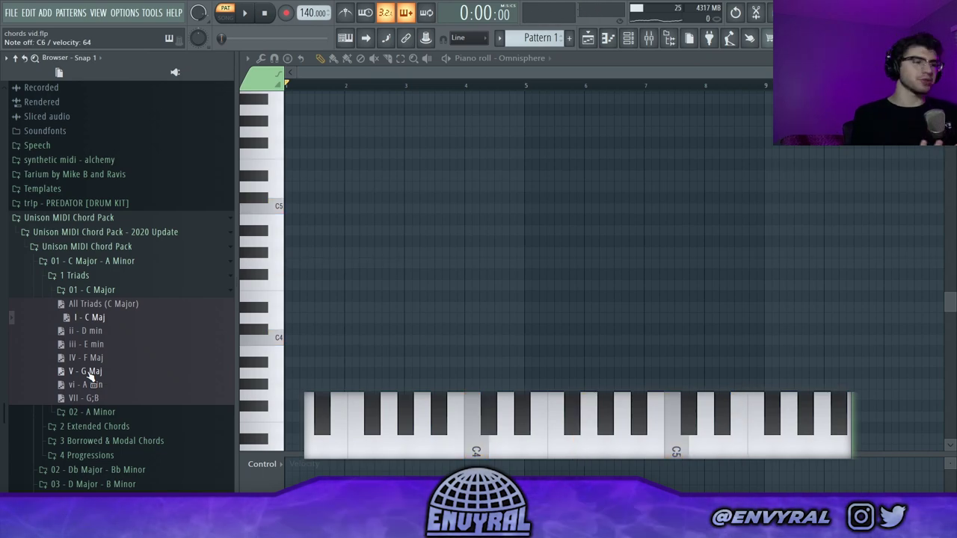
left_click(86, 371)
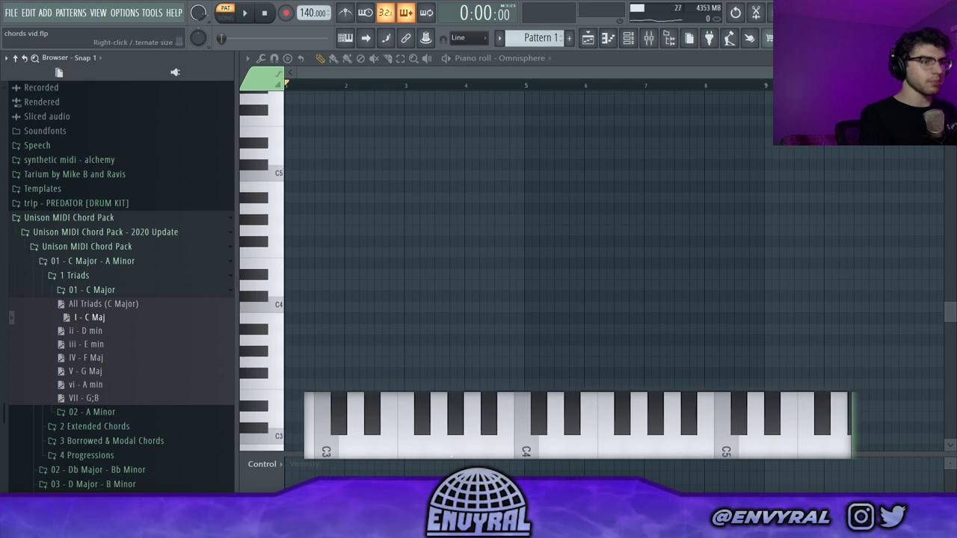
- Collapse the piano roll's control lane and audition the ii - D min and iii - E min triads
left_click_drag(493, 454, 493, 512)
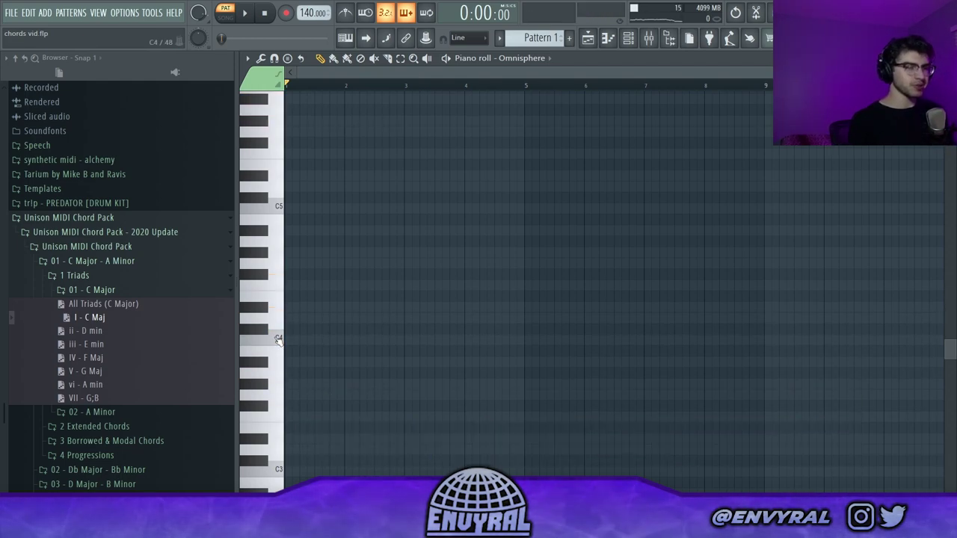
left_click(99, 332)
left_click(104, 345)
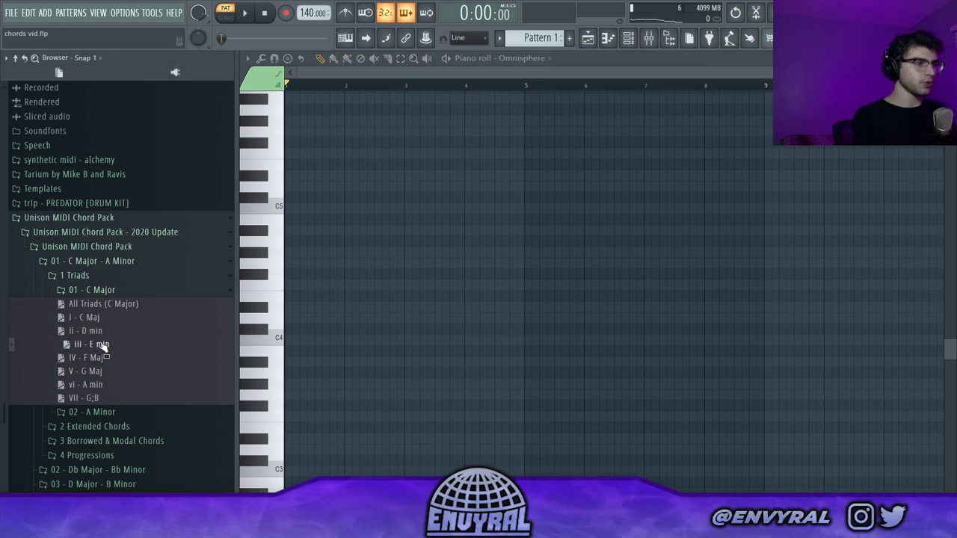
- Audition the vi - A min triad from the 01 - C Major folder
left_click(95, 384)
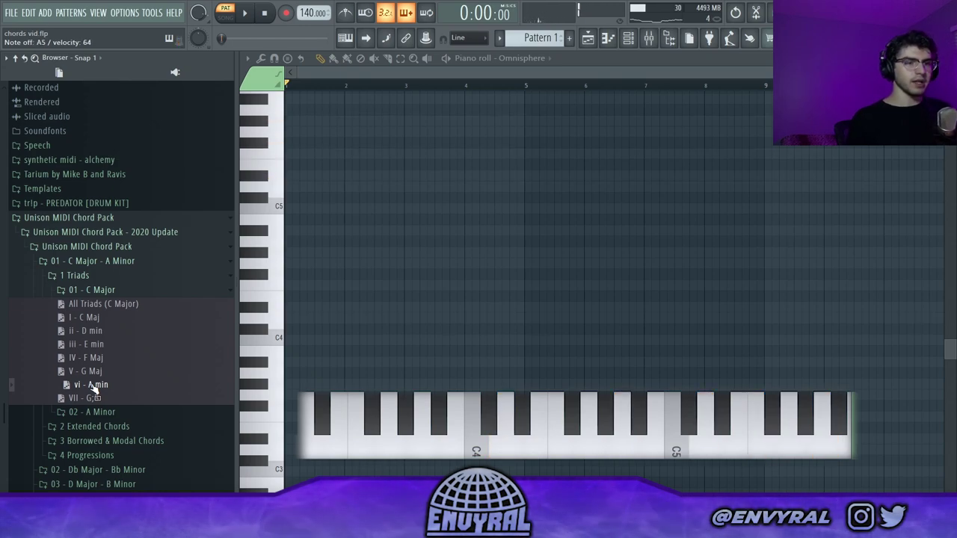
key("ctrl+s")
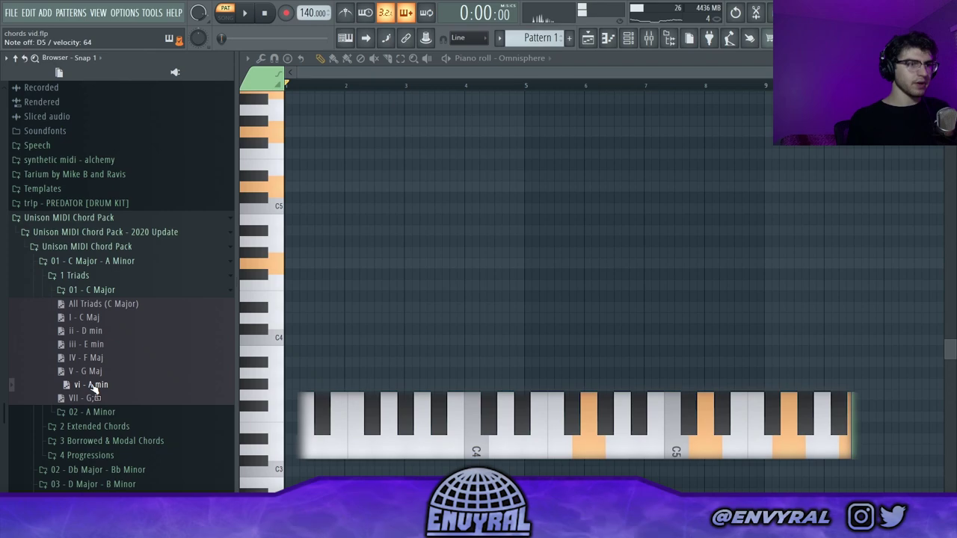
- Show the playlist and load the I - C Maj triad into the Omnisphere channel of Pattern 1, playing it briefly
key("F5")
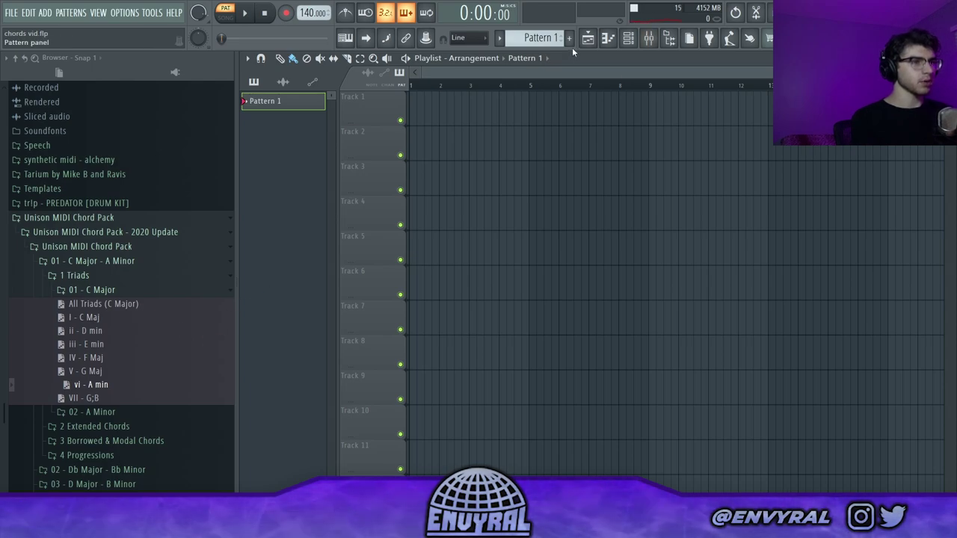
left_click_drag(396, 222, 491, 222)
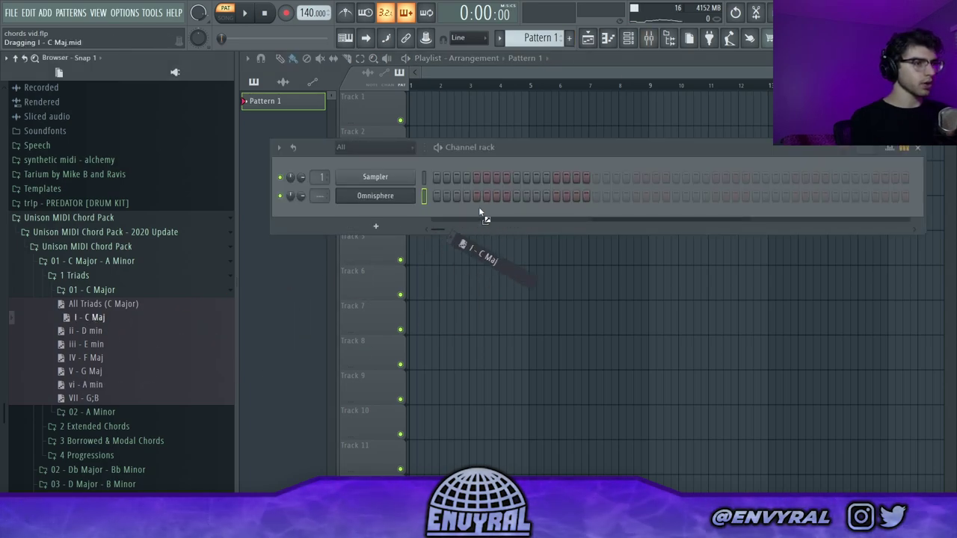
key("space")
key("space")
- Load the ii - D min triad into Omnisphere in Pattern 2 and play the arrangement
left_click_drag(79, 331, 446, 196)
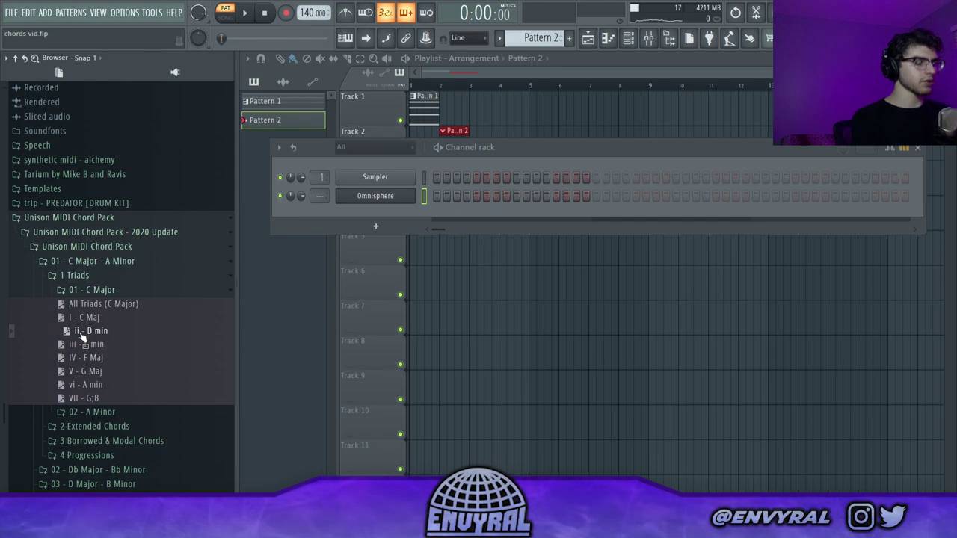
left_click(430, 84)
key("space")
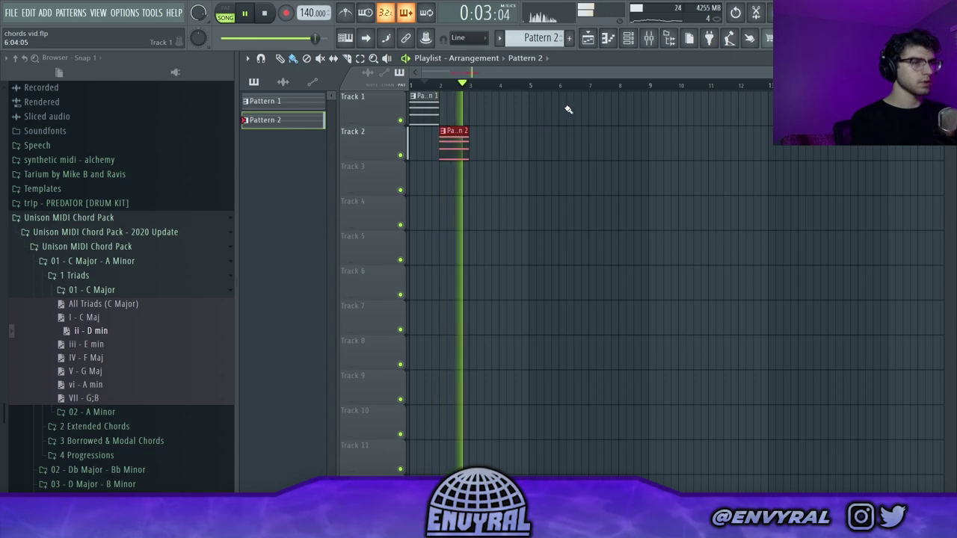
key("space")
- Place a new Pattern 3 on Track 3 at bar 3, fill it with the vi - A min triad on Omnisphere, and play it
key("F4")
left_click(478, 178)
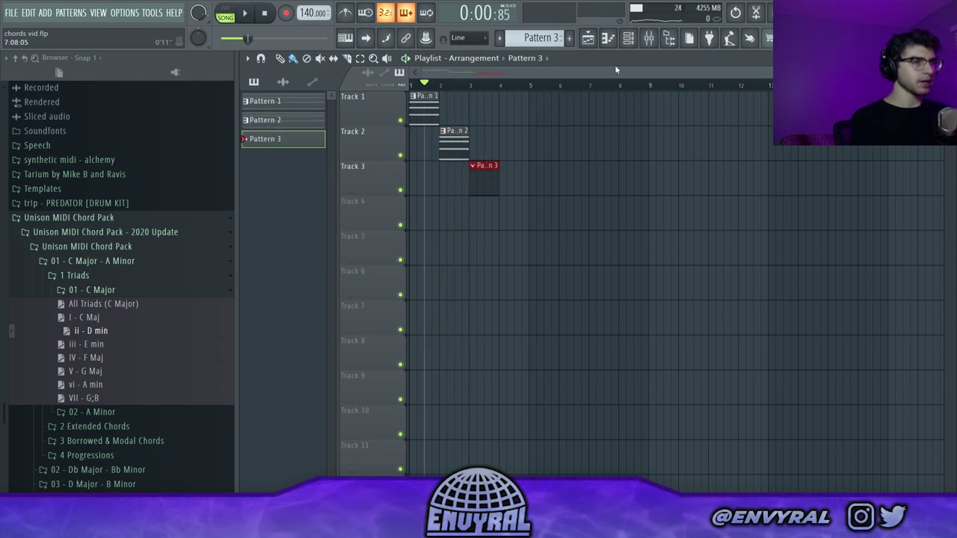
key("F6")
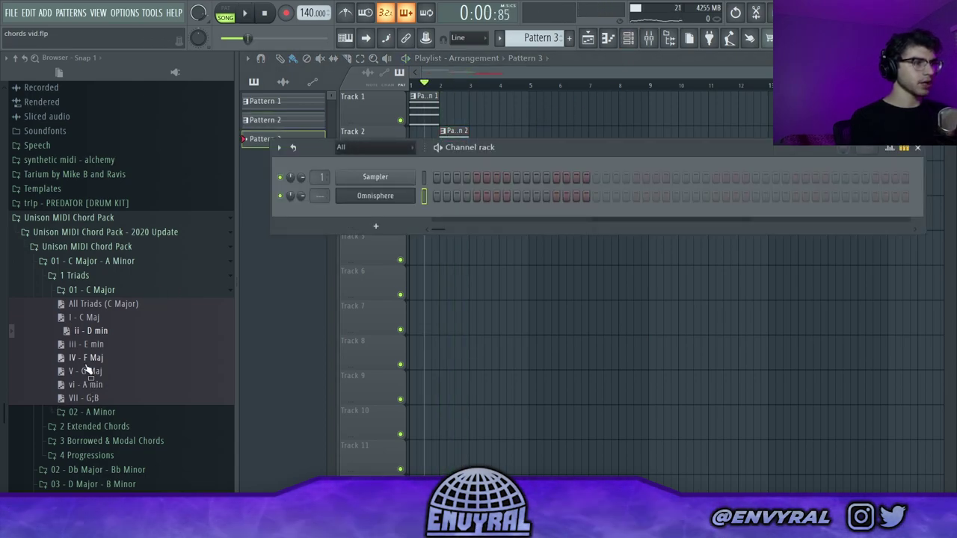
left_click(87, 385)
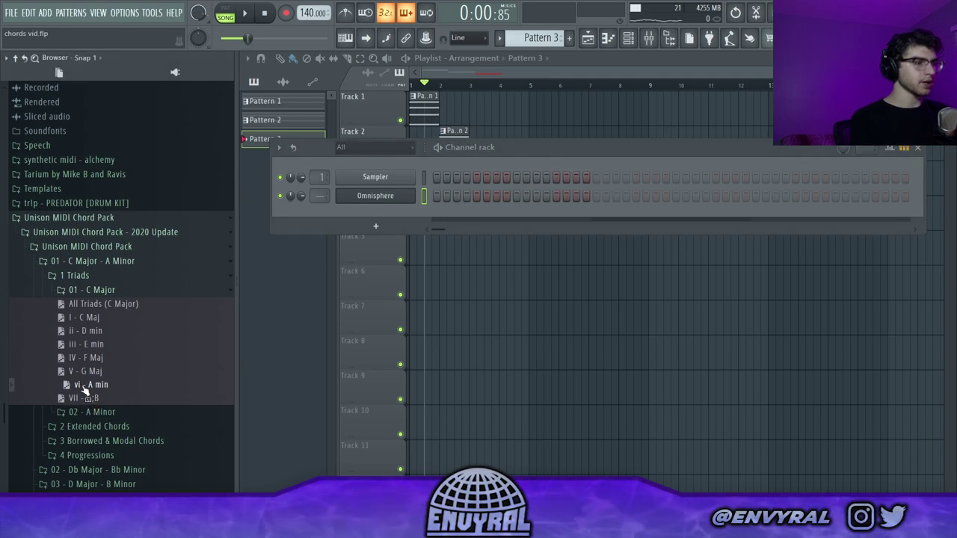
key("F6")
key("space")
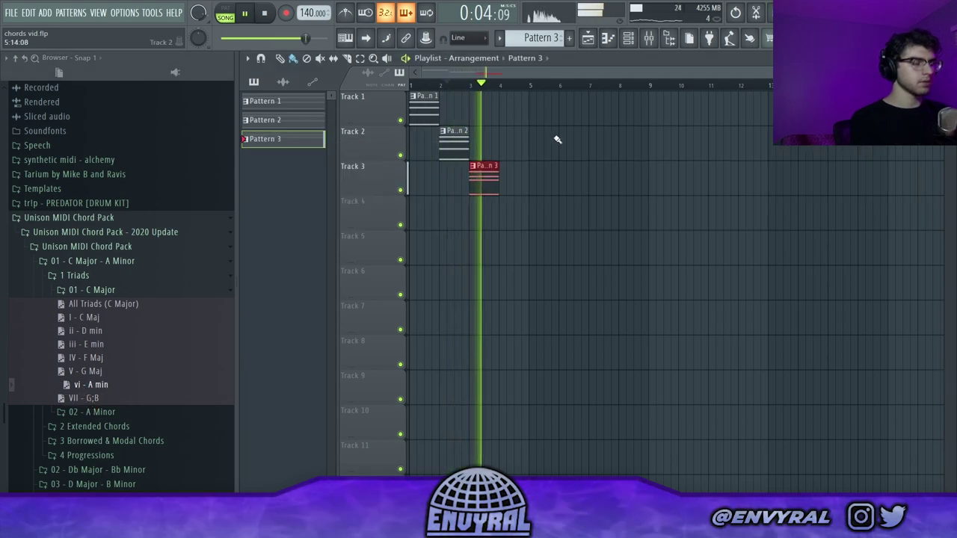
key("space")
- Place a new Pattern 4 on Track 4 at bar 4 and load the V - G Maj triad into its Omnisphere channel
key("F4")
left_click(503, 216)
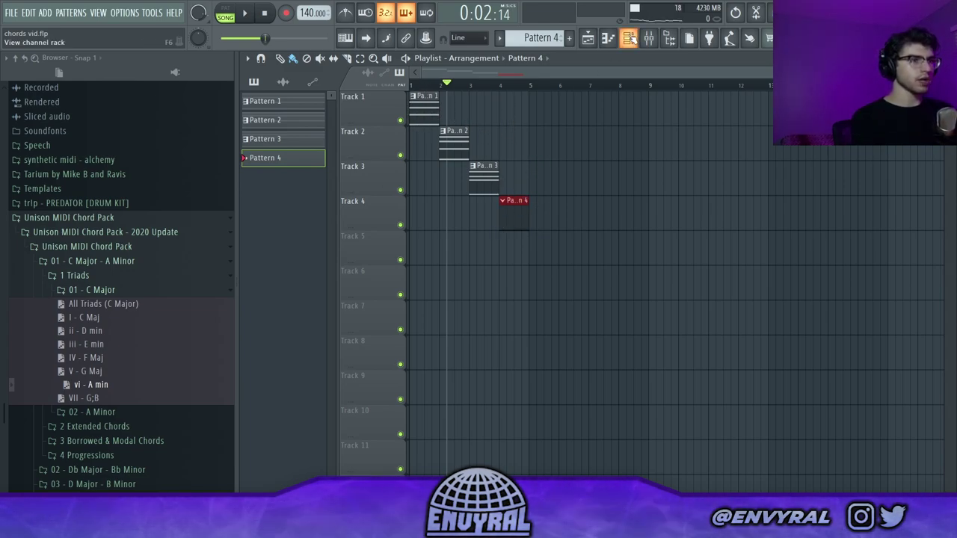
key("F6")
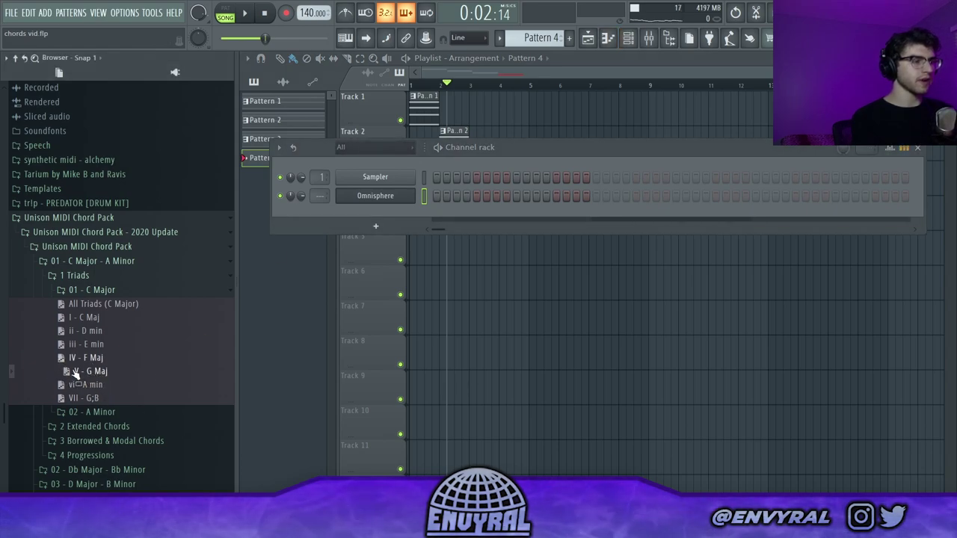
left_click_drag(73, 364, 371, 207)
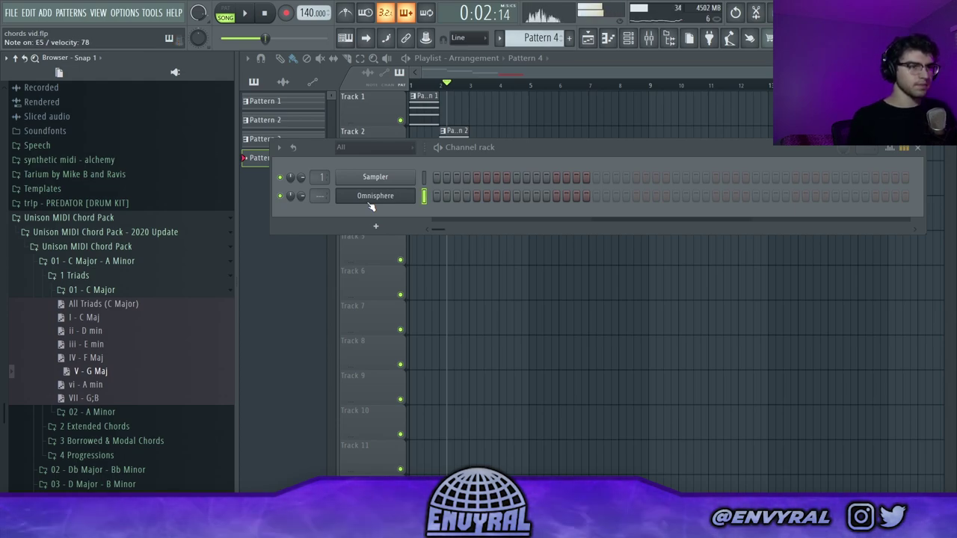
key("space")
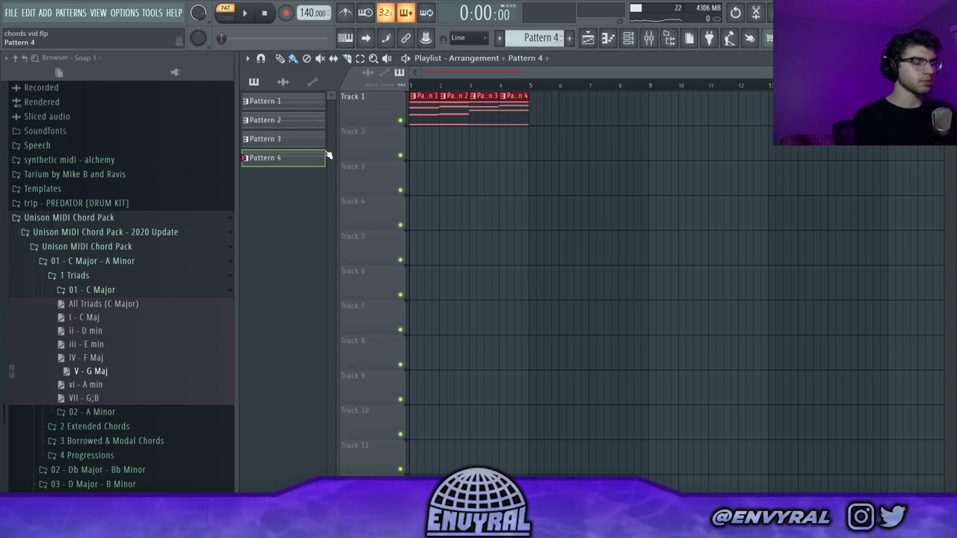
- Merge the four chord pattern clips into one and view its Omnisphere notes in the piano roll with the control lane expanded
key("ctrl+g")
left_click(426, 135, "ctrl")
double_click(443, 112)
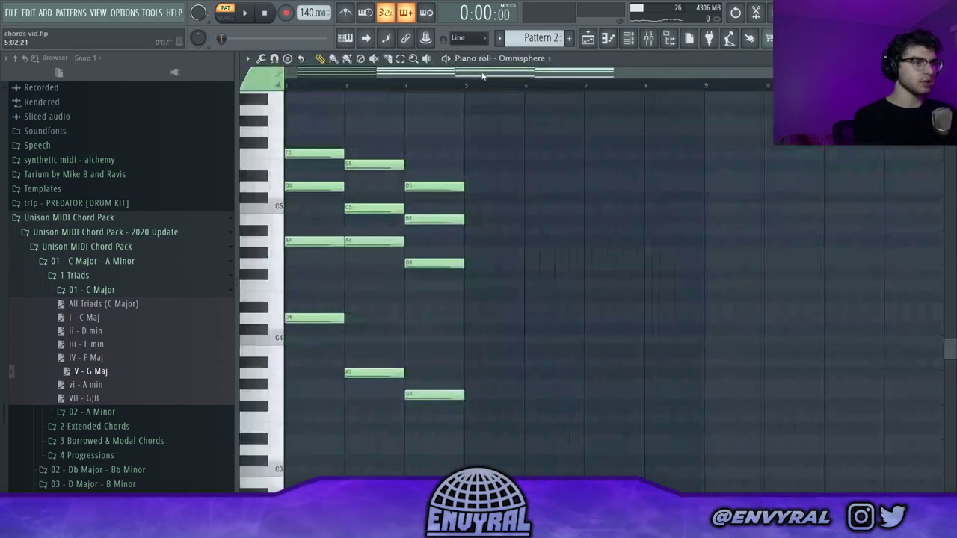
left_click_drag(482, 76, 381, 77)
left_click_drag(426, 504, 425, 398)
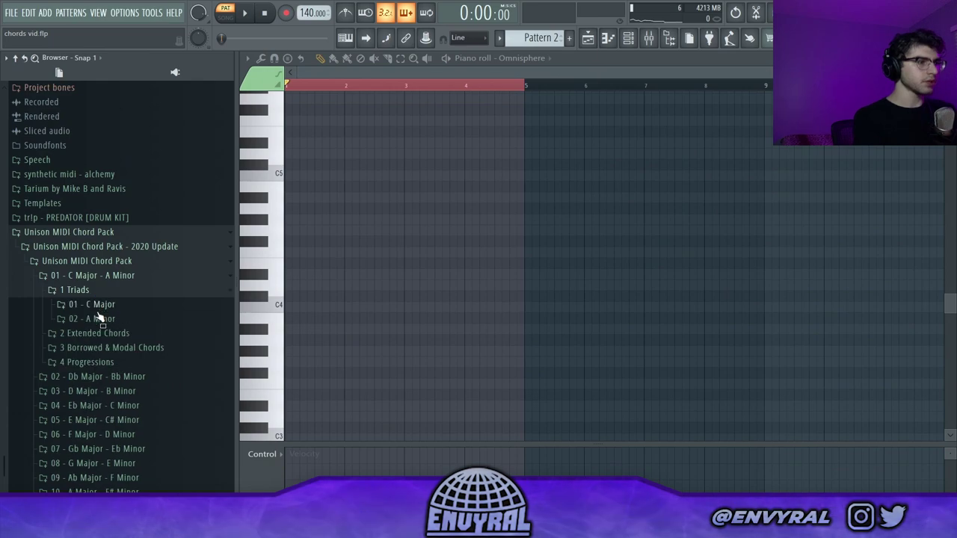
- Insert Major Prog 1 (I-V-vi-IV) from the C Major diatonic triad progressions into the Omnisphere piano roll
left_click(98, 308)
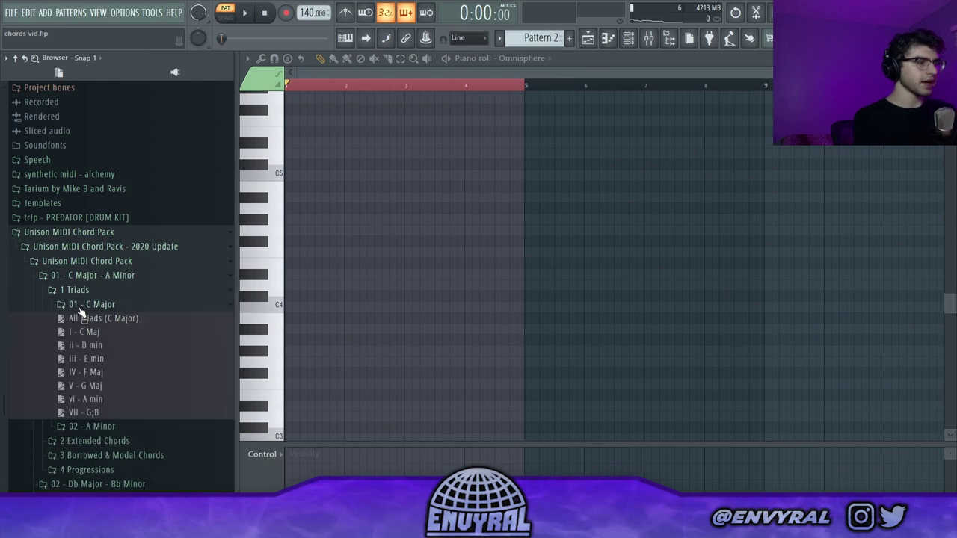
left_click(82, 305)
left_click(77, 290)
left_click(104, 335)
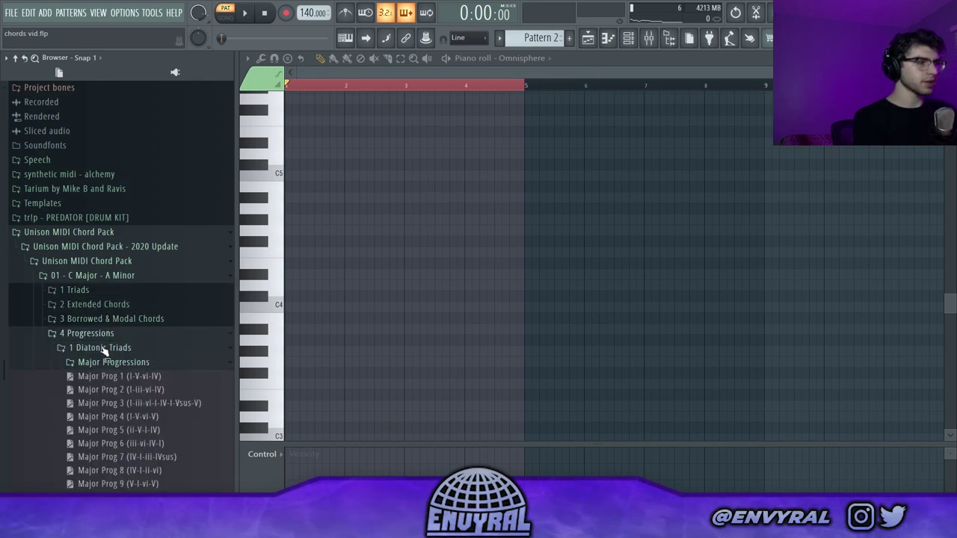
left_click(113, 281)
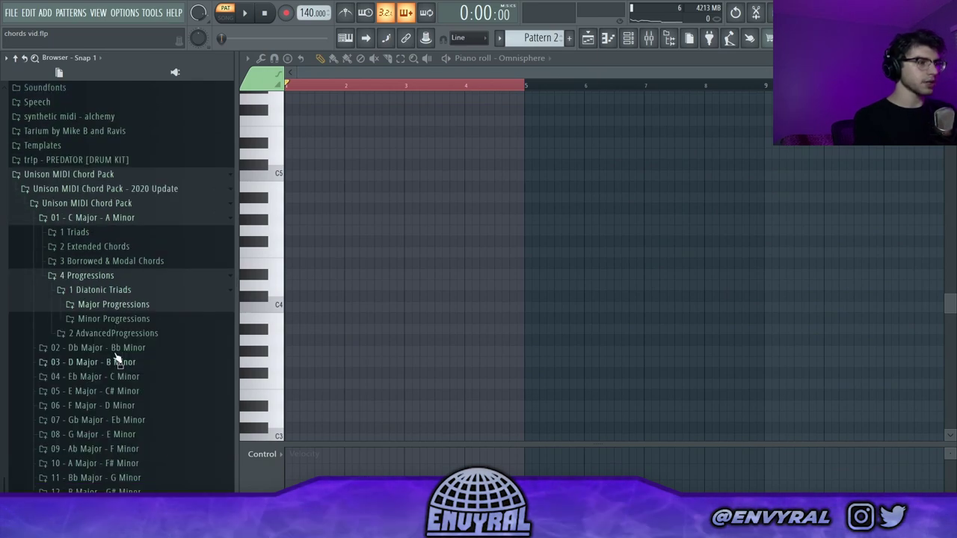
left_click(109, 301)
left_click_drag(123, 280, 541, 252)
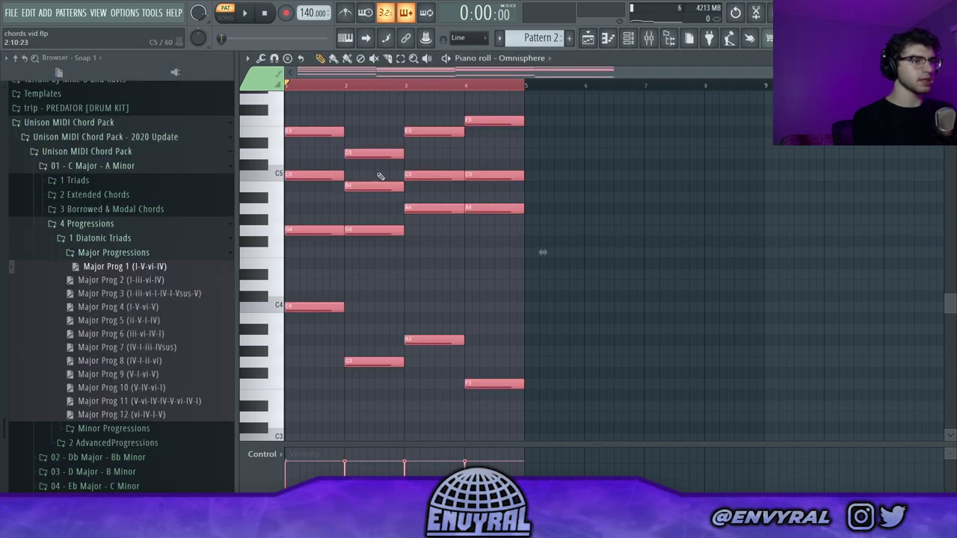
- Play the Major Prog 1 notes, jumping ahead through bars 2, 3 and 4 to hear each chord
key("space")
left_click(354, 86)
left_click(427, 87)
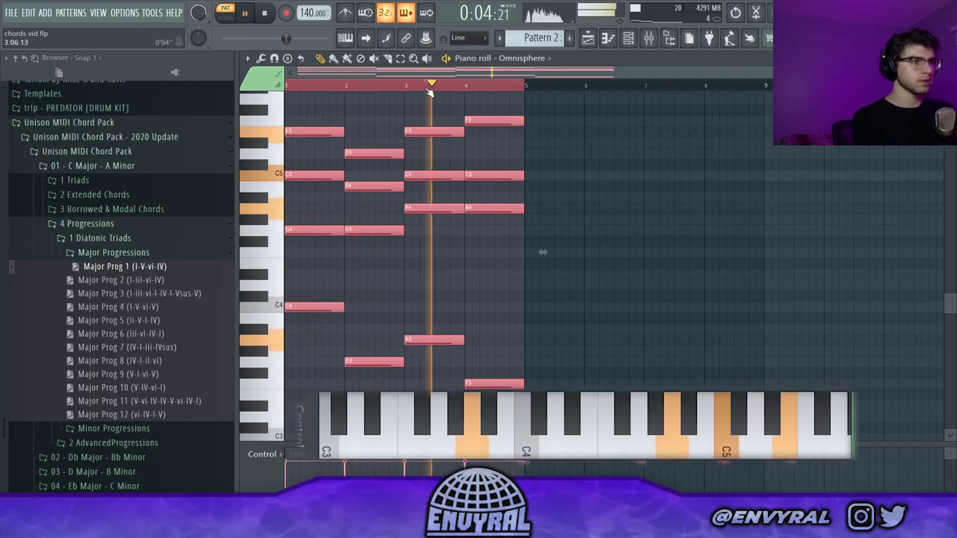
left_click(497, 94)
right_click(502, 94)
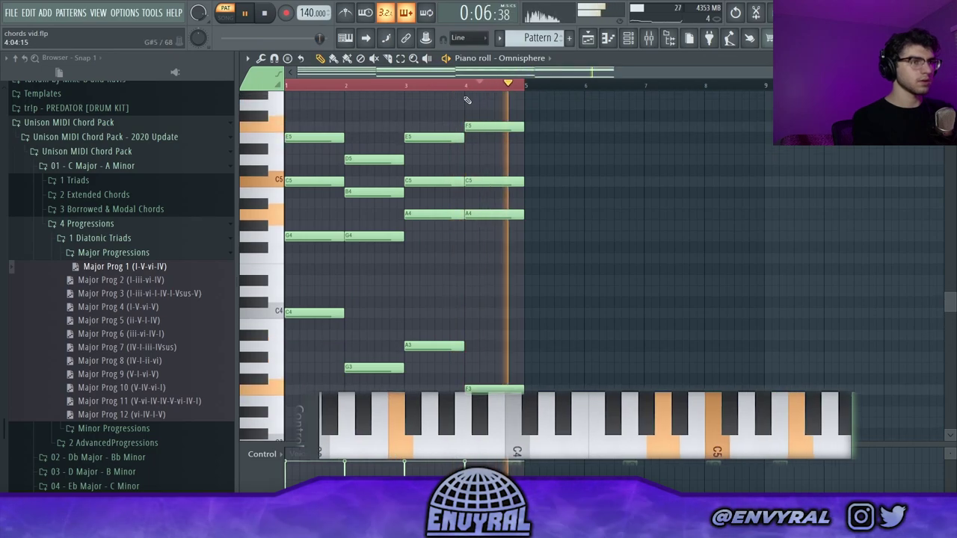
key("space")
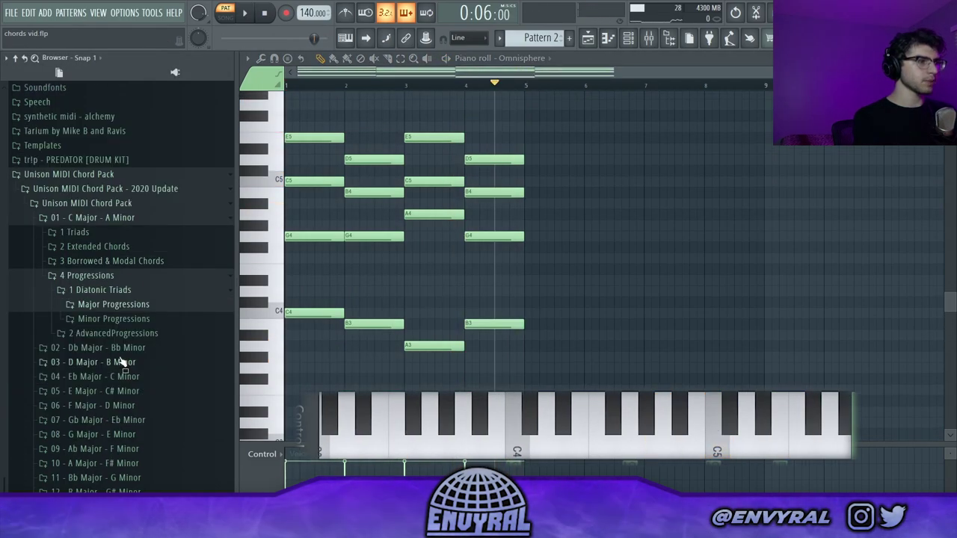
- Replace the piano roll notes with Minor Prog 1 (iv-VI-VII-i) and play through its chords
left_click(105, 318)
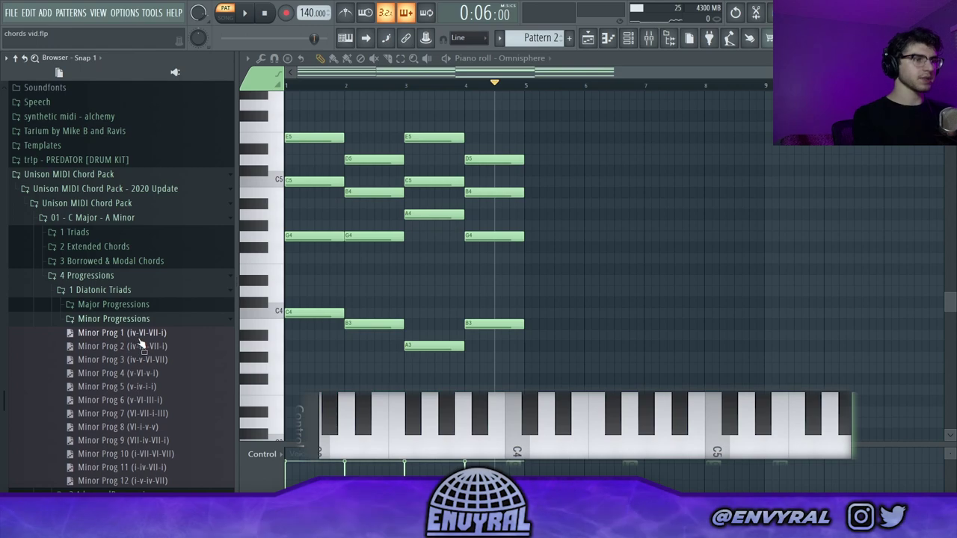
left_click_drag(138, 334, 349, 180)
key("space")
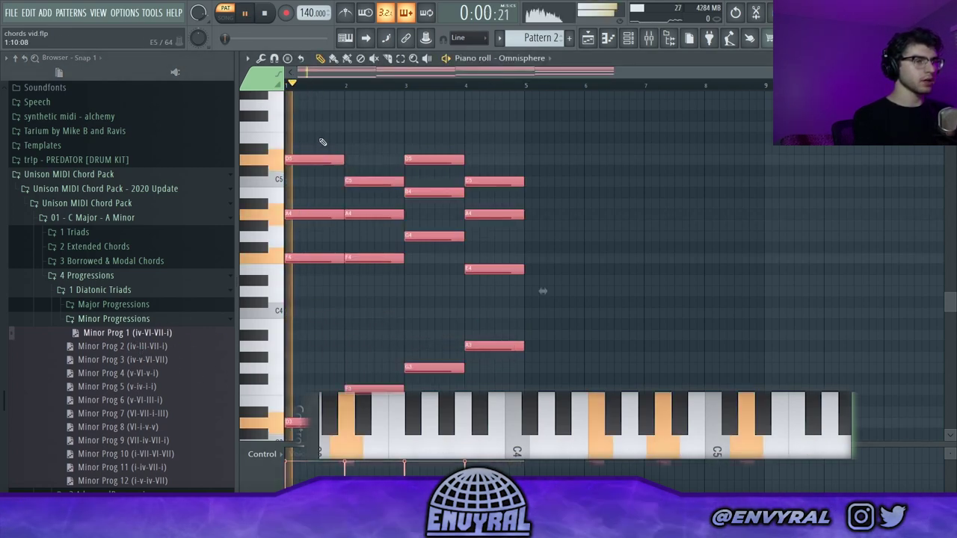
left_click(369, 84)
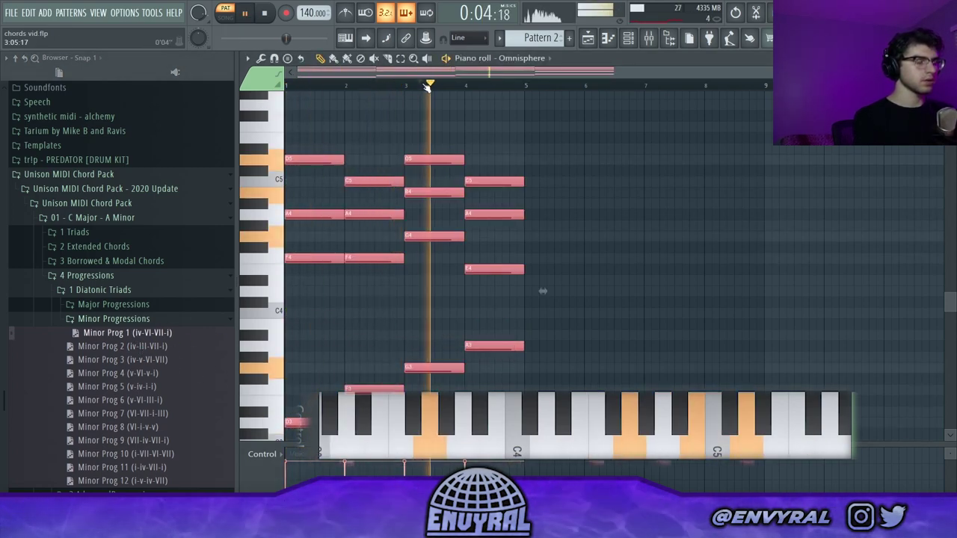
key("space")
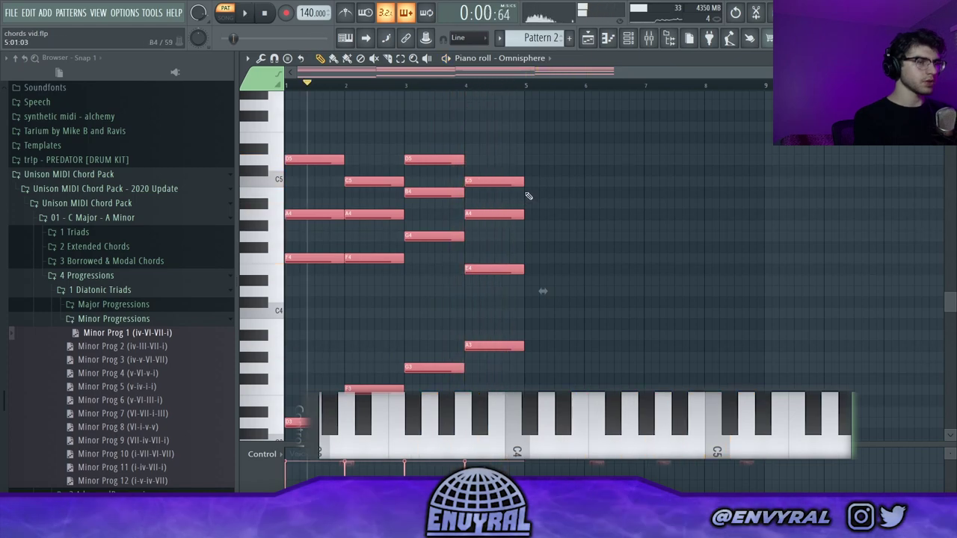
key("ctrl+d")
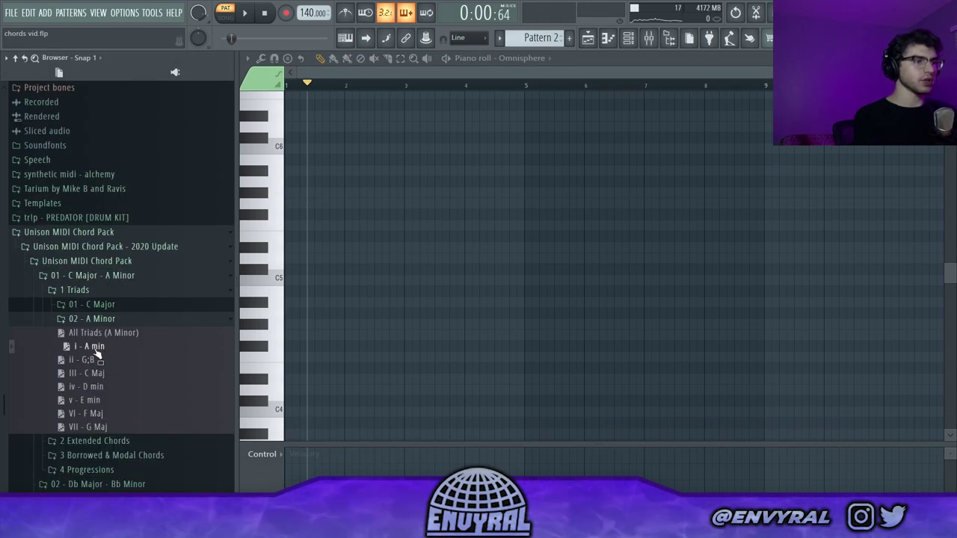
- Audition the ii - G;B, iv - D min and v - E min triads in the 02 - A Minor folder
left_click_drag(88, 361, 98, 386)
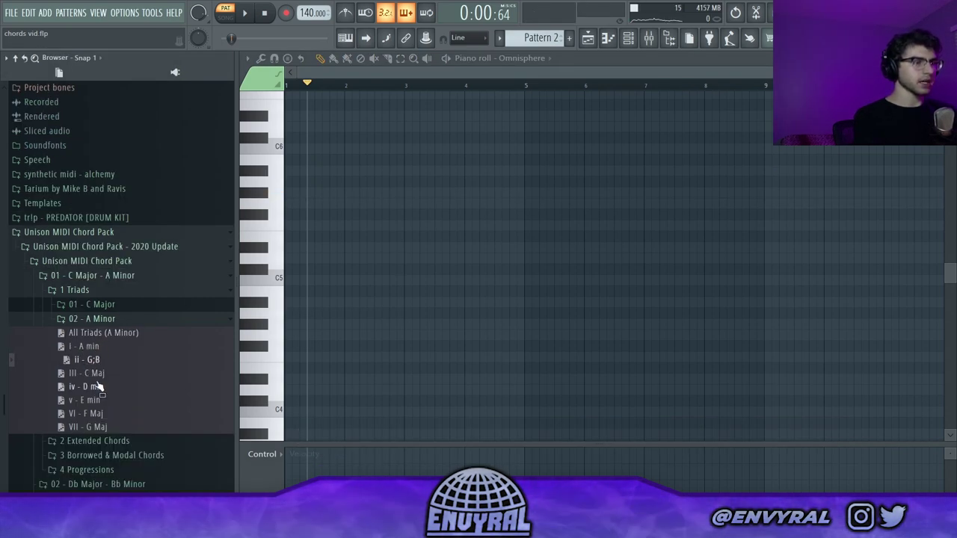
key("Down")
left_click(89, 390)
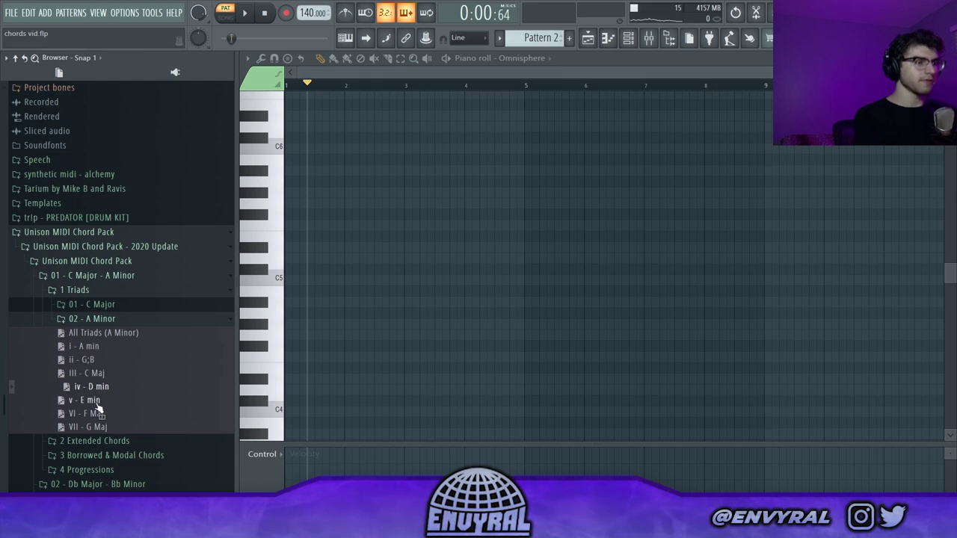
left_click(95, 402)
left_click_drag(103, 399, 89, 318)
left_click(89, 318)
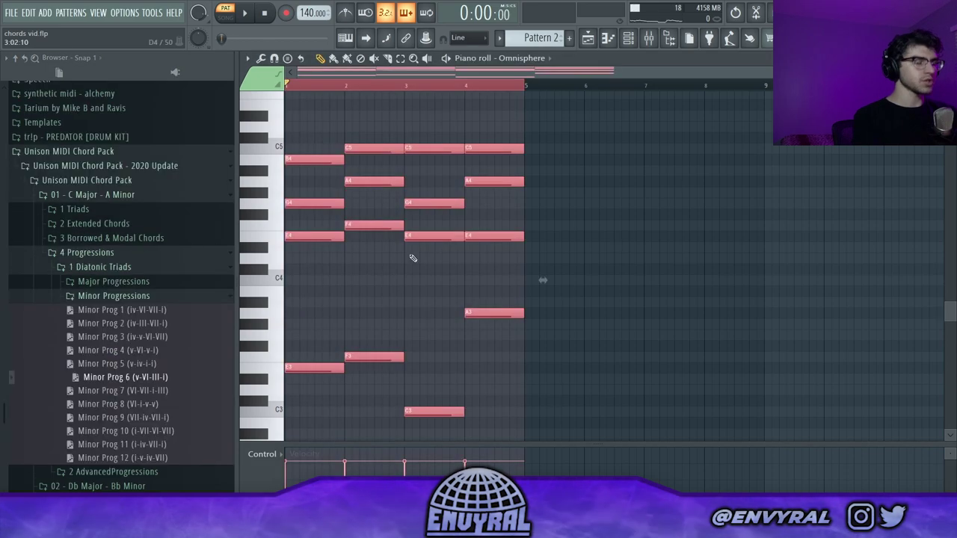
- Replace the piano roll notes with Minor Prog 5 (v-iv-i-i) and play the progression
left_click(366, 128, "ctrl")
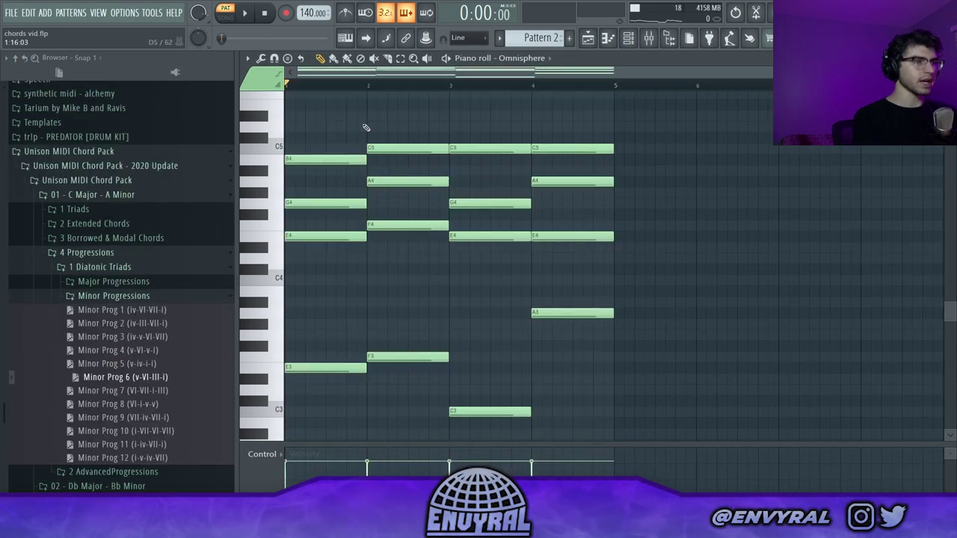
left_click_drag(145, 366, 352, 259)
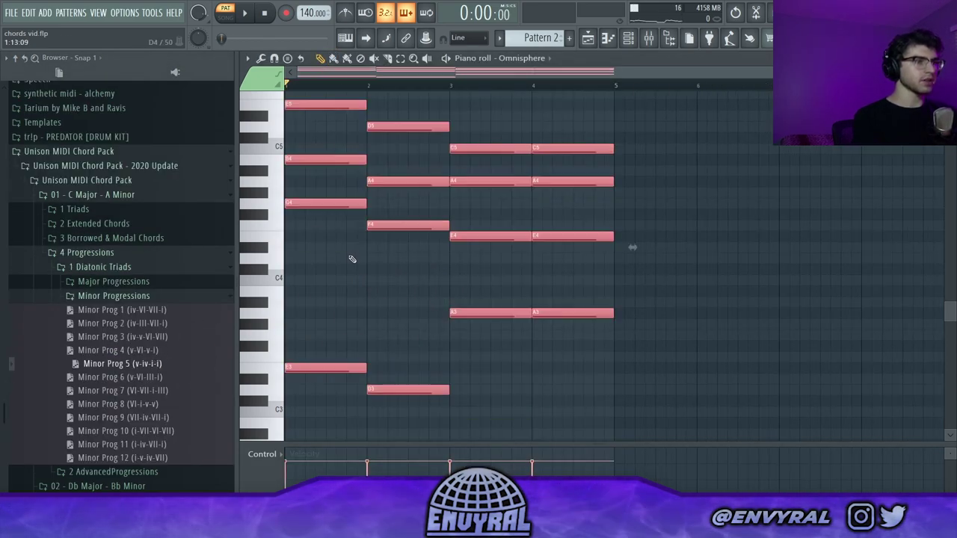
left_click(323, 154, "ctrl")
scroll(322, 154, "up", 1)
scroll(463, 247, "down", 2)
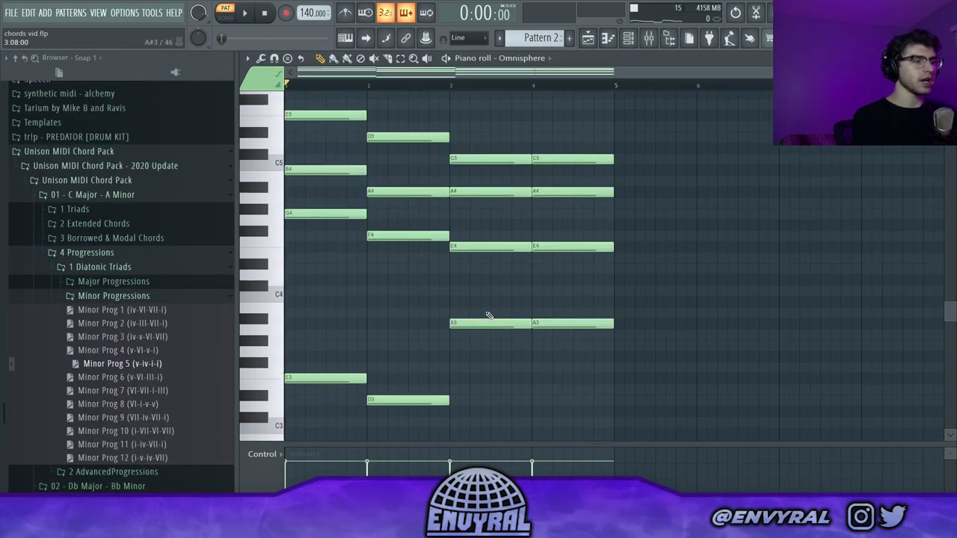
key("space")
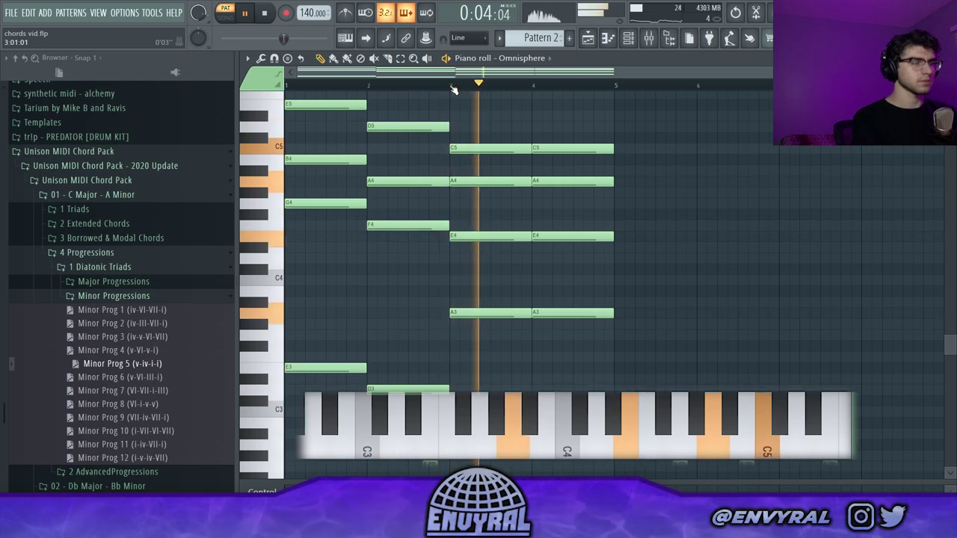
- Stop playback and clear all the Minor Prog 5 notes from the piano roll
key("space")
scroll(365, 207, "up", 4)
key("ctrl+a")
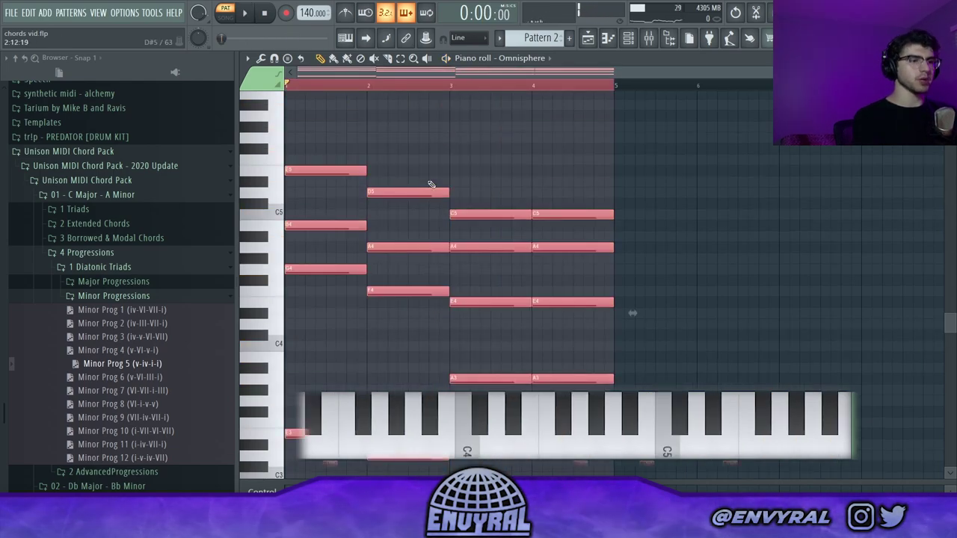
key("Delete")
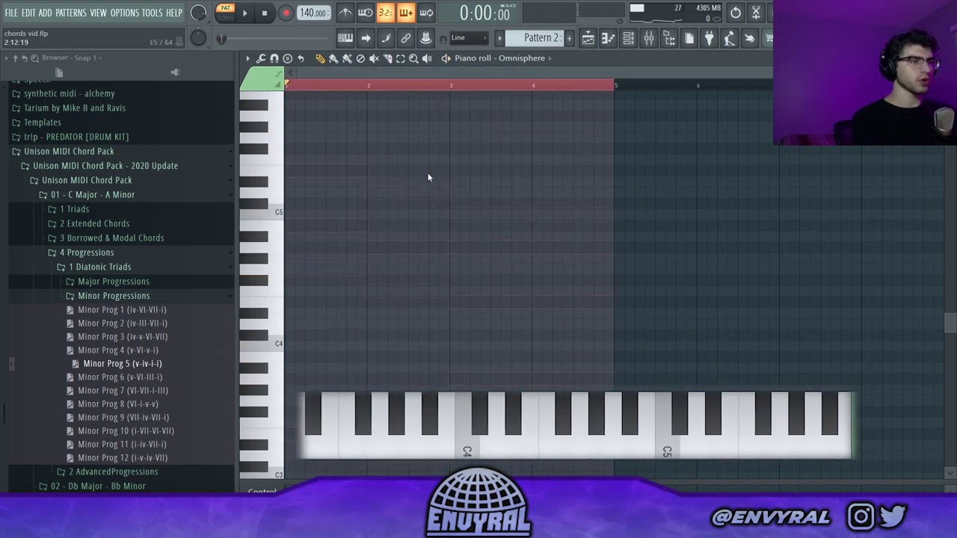
- Lay out the root-position E minor, D minor and A minor triads in bars 1 to 3 and play them
left_click(293, 323)
left_click(292, 290)
left_click(286, 269)
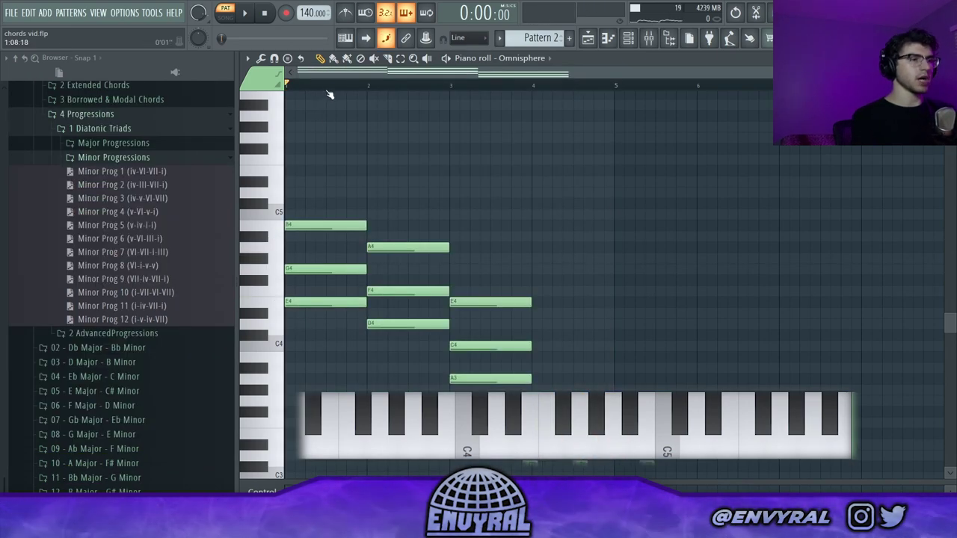
key("space")
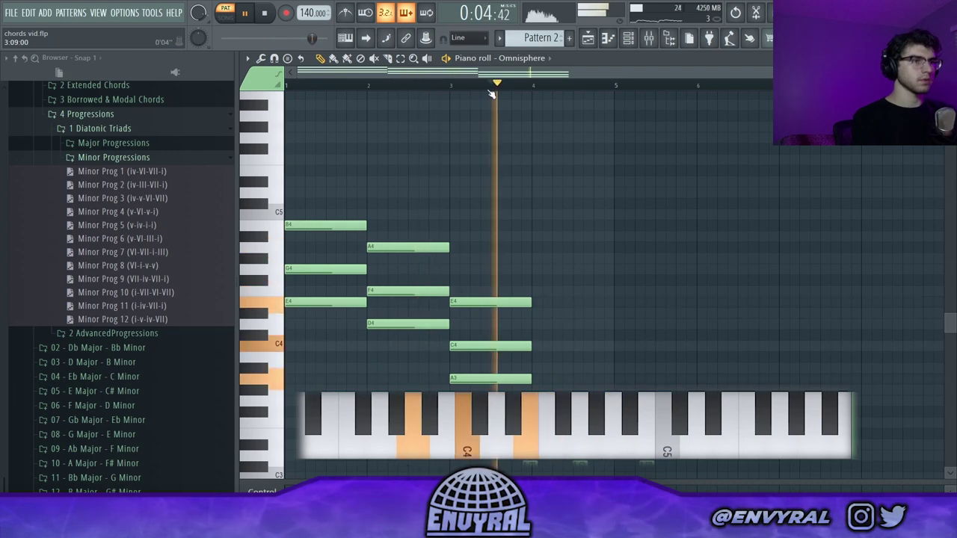
key("space")
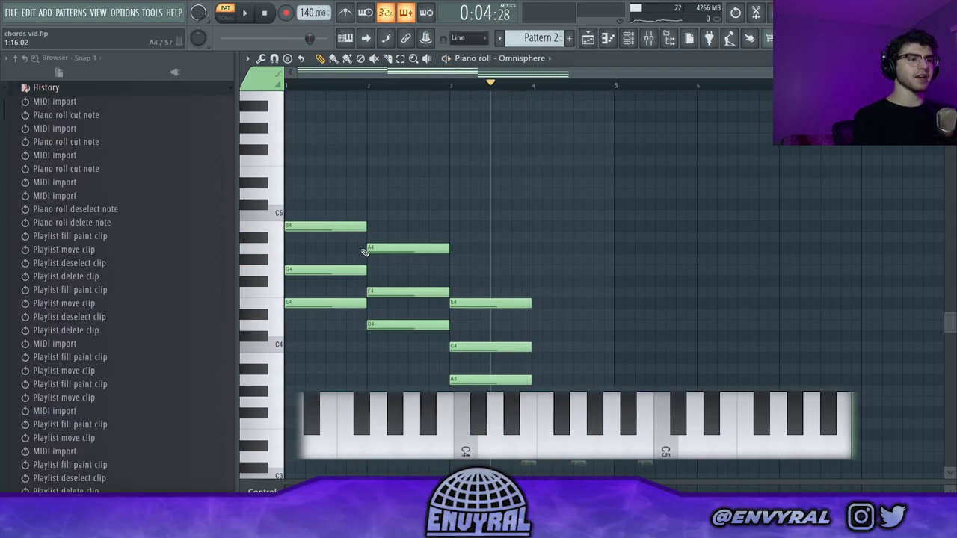
left_click(339, 225)
left_click(394, 324)
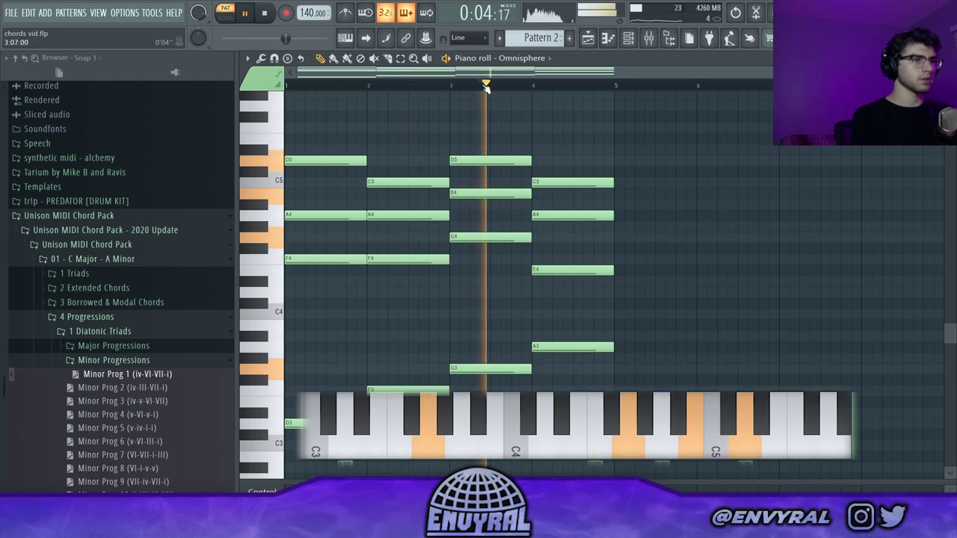
- Stop playback and delete the lower notes of every Minor Prog 1 chord, keeping only the top notes D5, C5, D5 and C5
key("space")
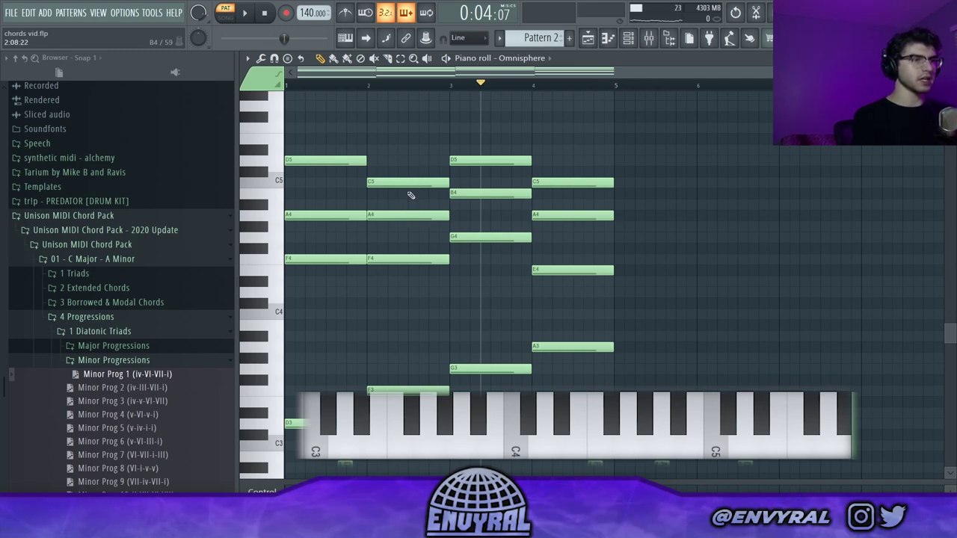
right_click(362, 216)
right_click(381, 216)
right_click(439, 259)
right_click(476, 238)
right_click(505, 194)
right_click(544, 216)
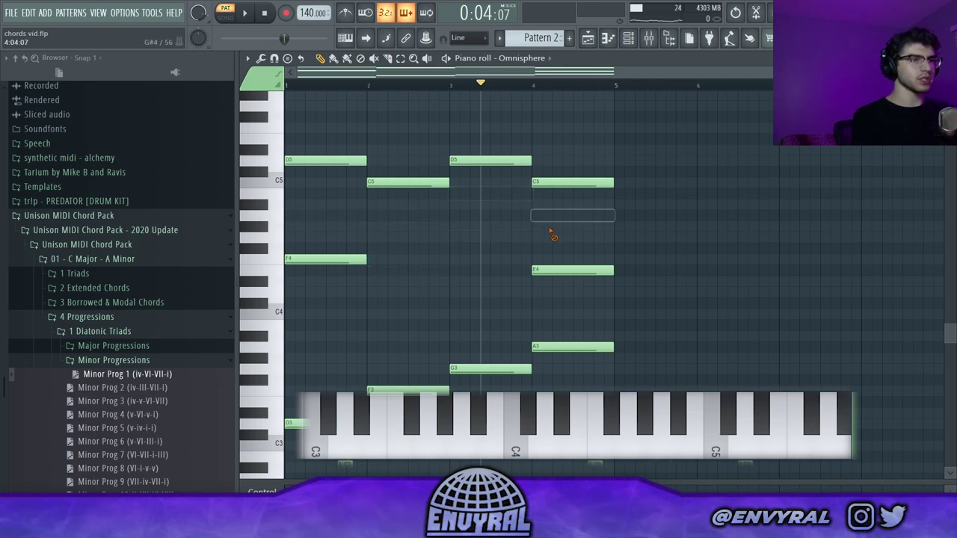
right_click(572, 269)
right_click(572, 346)
right_click(490, 368)
right_click(407, 389)
right_click(292, 422)
right_click(325, 258)
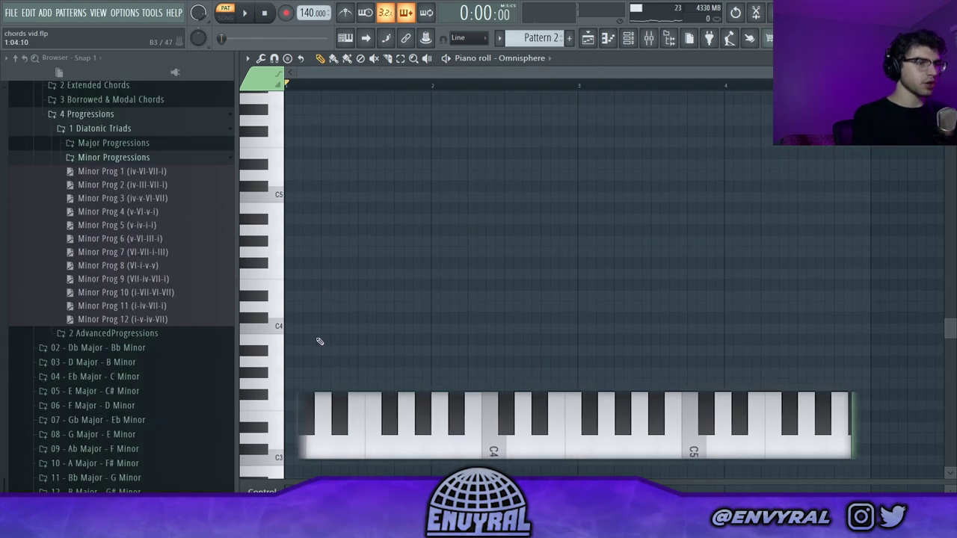
- Draw a one-bar F major triad from F4, A4 and C5 in bar 1 and play it
left_click(309, 275)
left_click(307, 230)
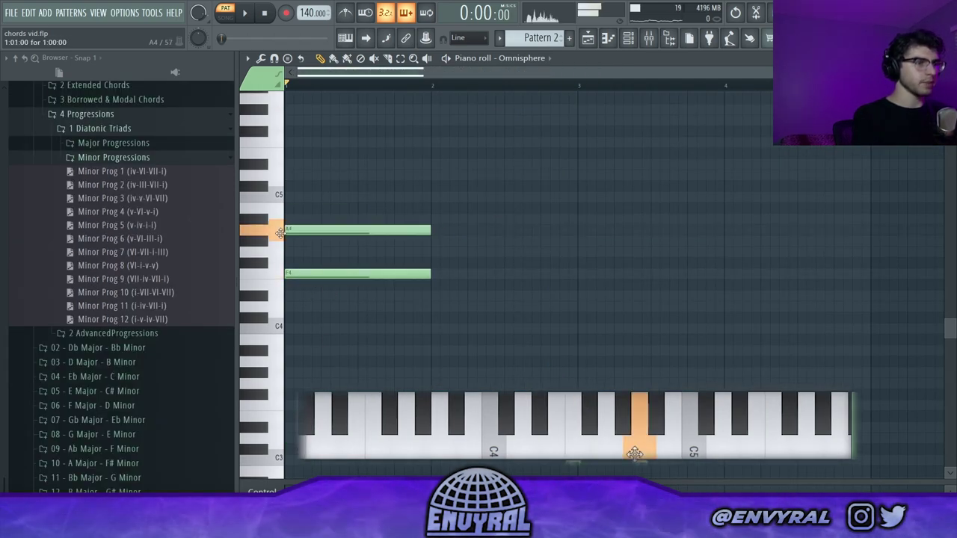
left_click(304, 196)
key("space")
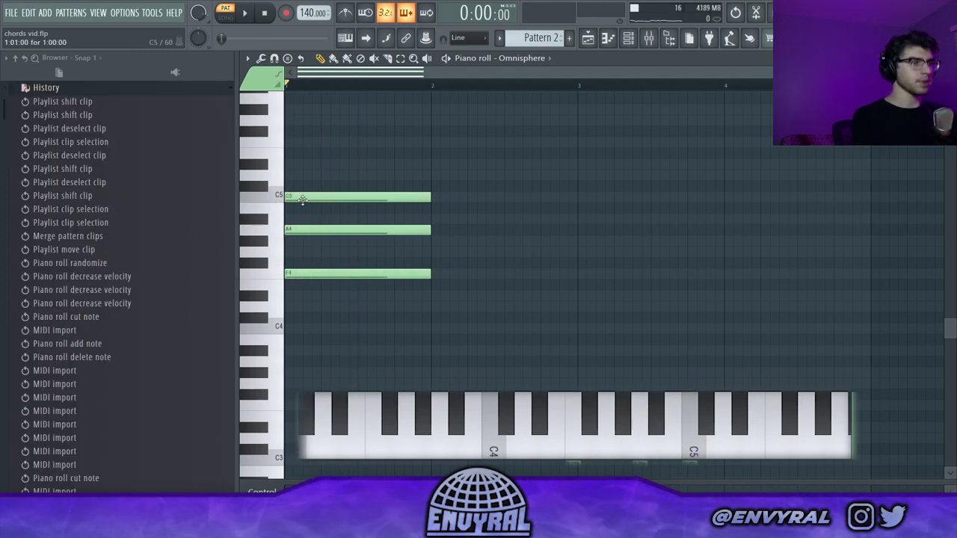
key("space")
key("space")
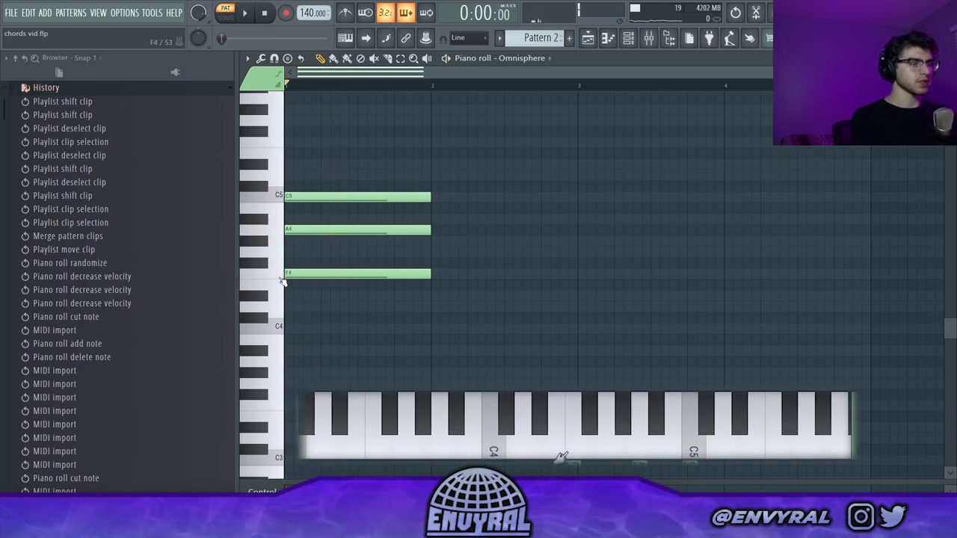
left_click(281, 281)
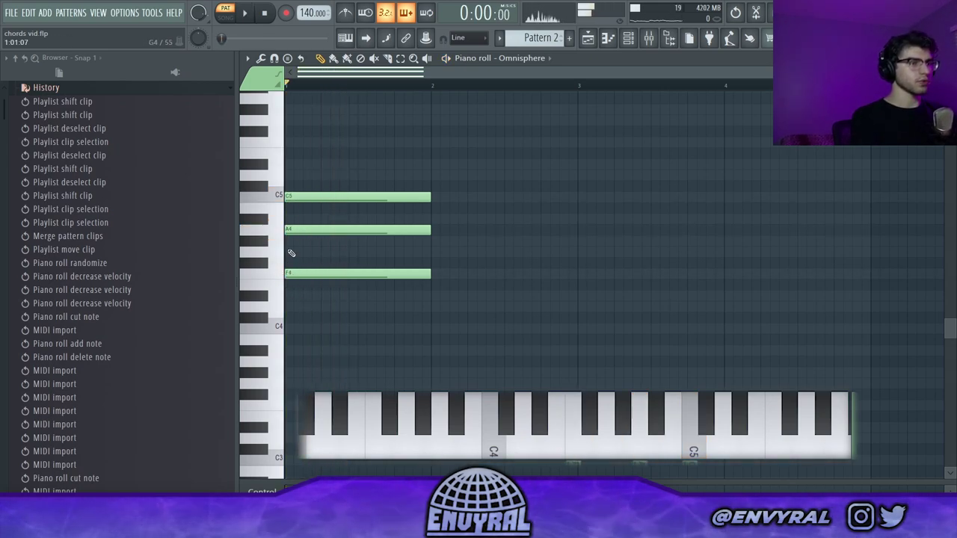
- Move the triad's C5 note down one octave to C4 and play the resulting inversion
left_click(360, 195)
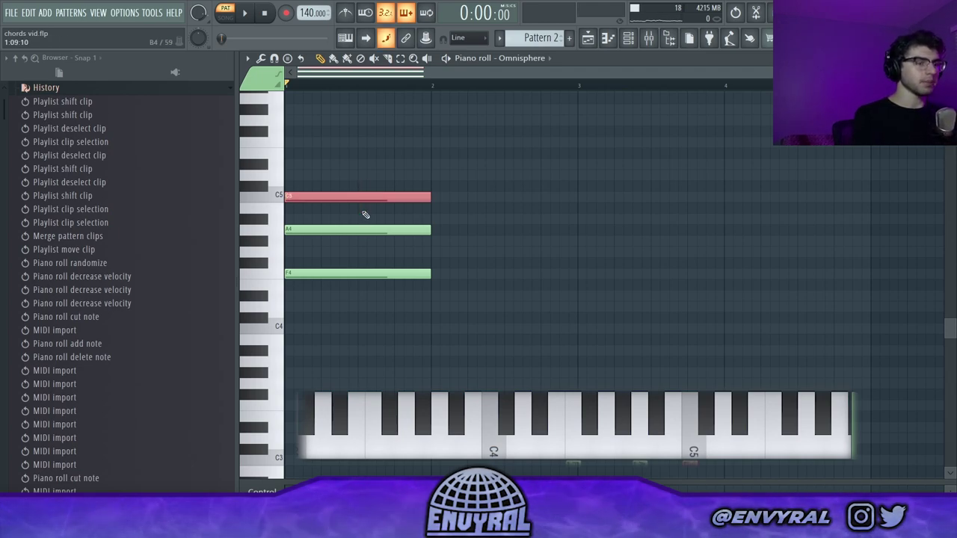
key("ctrl+Down")
key("space")
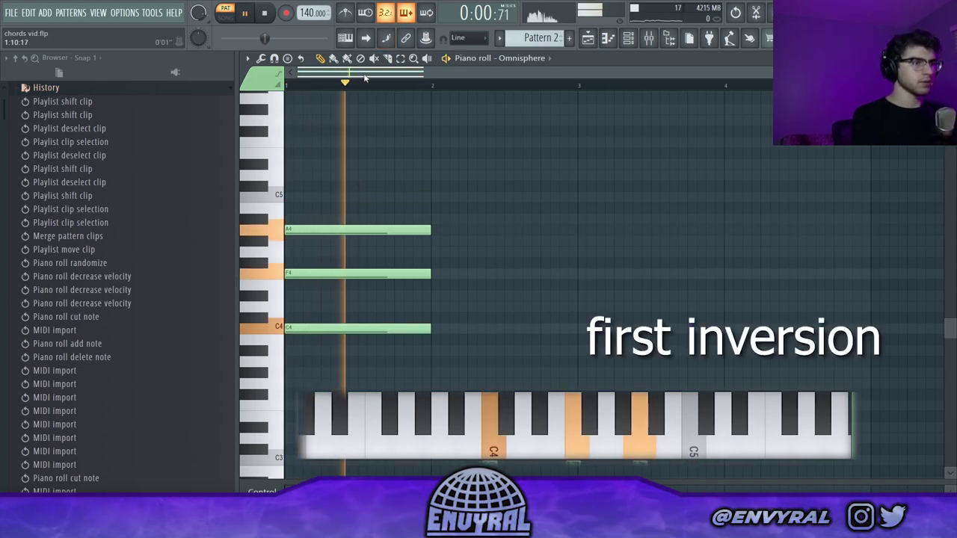
key("space")
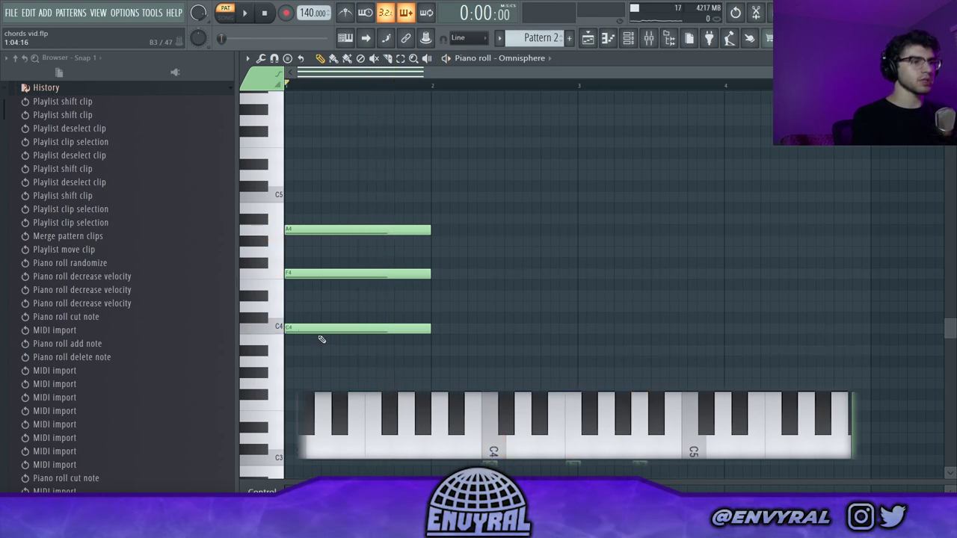
left_click(303, 272)
left_click(344, 314, "ctrl")
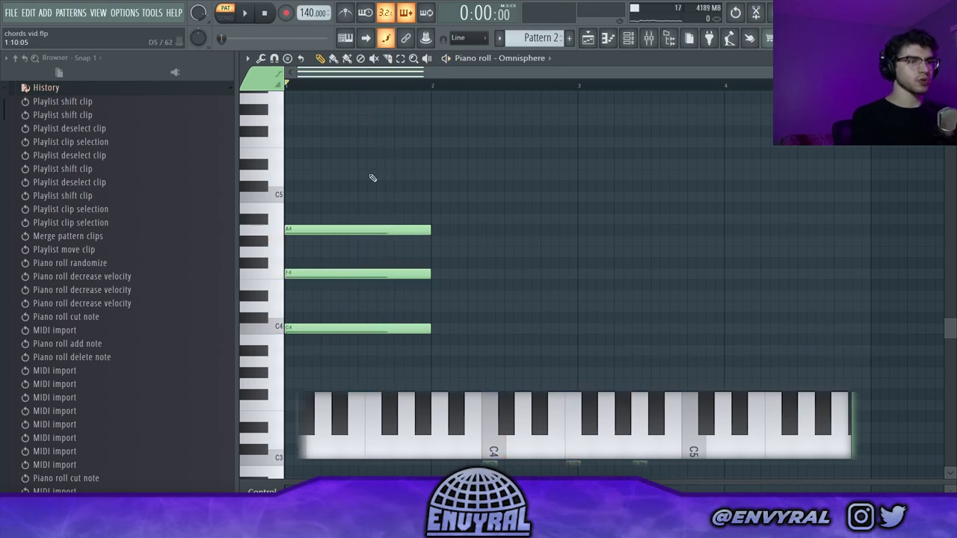
key("space")
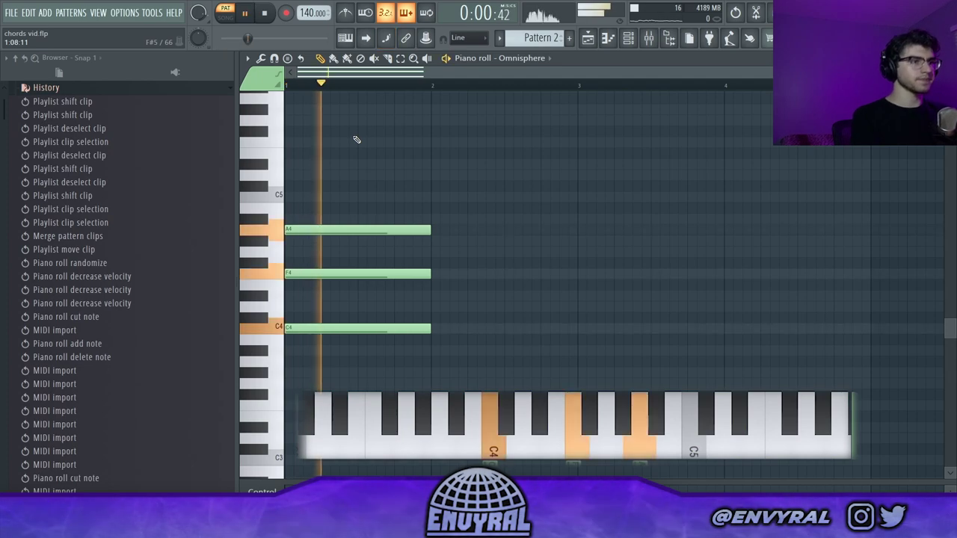
key("space")
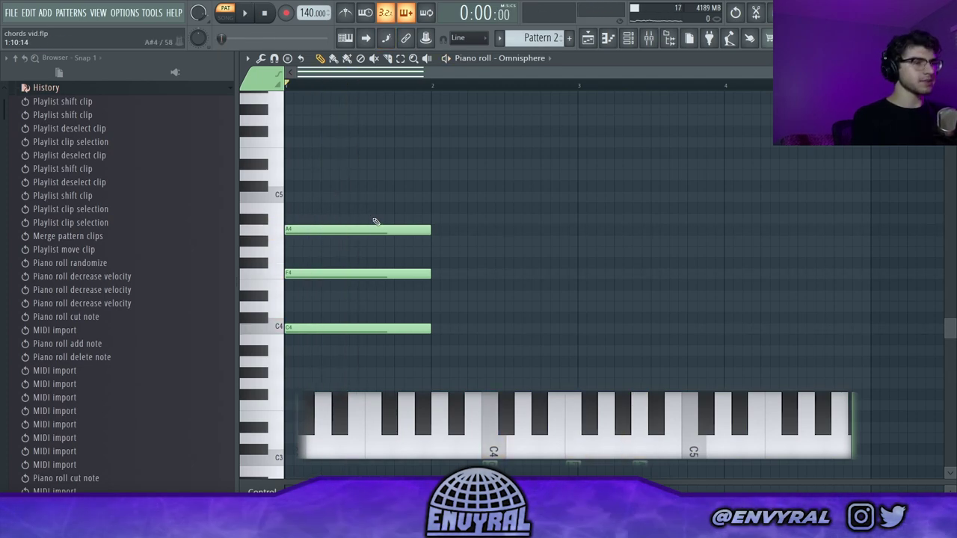
- Move the A4 note down one octave to A3 and play the resulting inversion of the triad
left_click_drag(375, 192, 376, 236)
key("ctrl+Down")
left_click(431, 263)
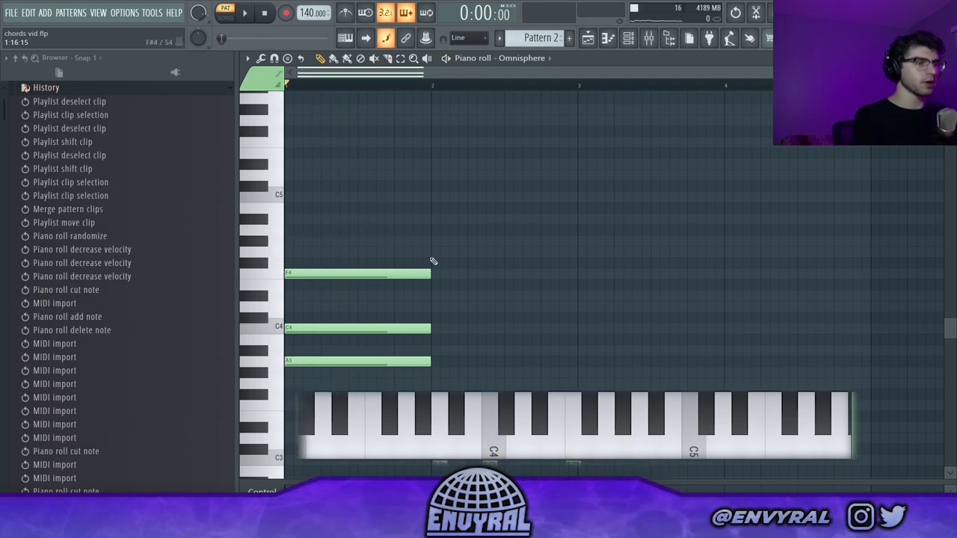
key("space")
key("space")
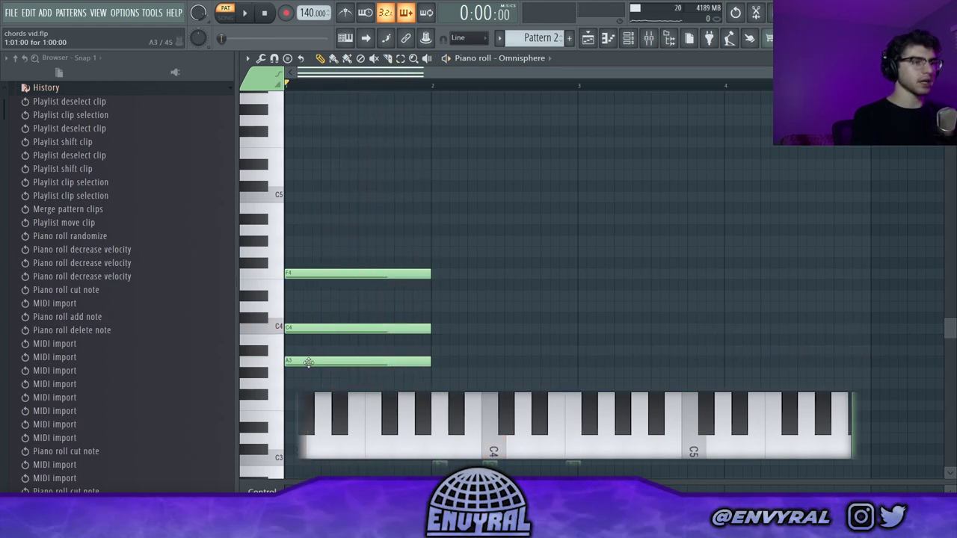
left_click(308, 362)
left_click(310, 278)
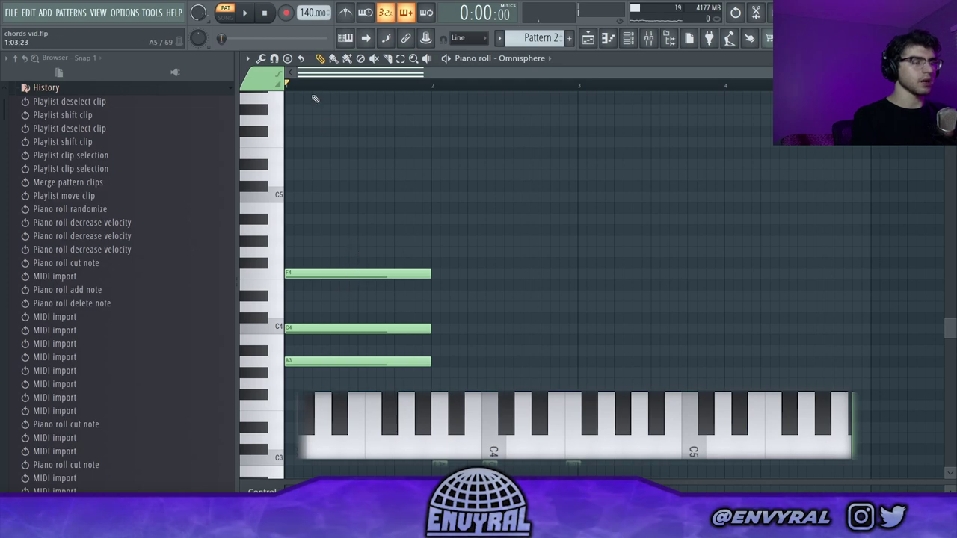
key("space")
key("space")
- Replace the F major notes with the I - Cmaj7 chord from the C Major folder of 2 Extended Chords and play it
key("ctrl+a")
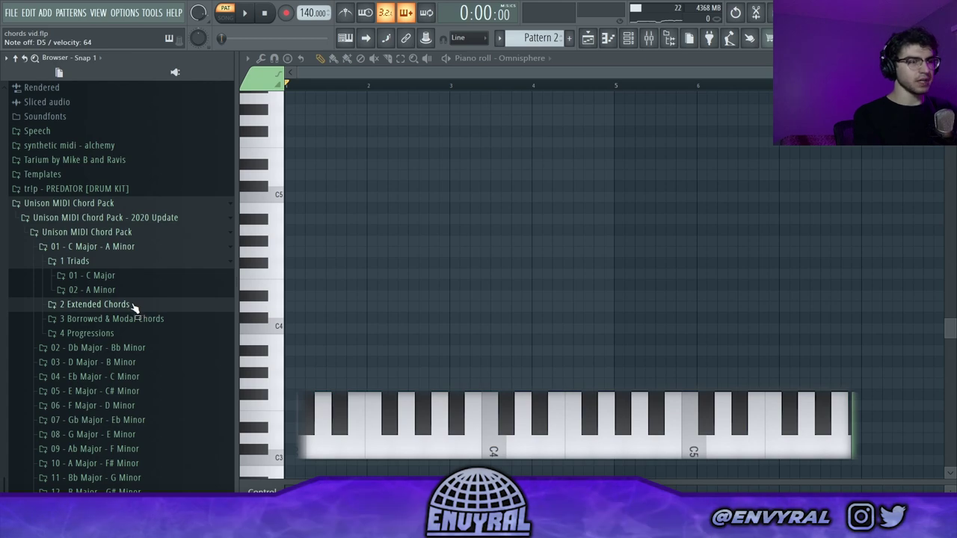
left_click(133, 305)
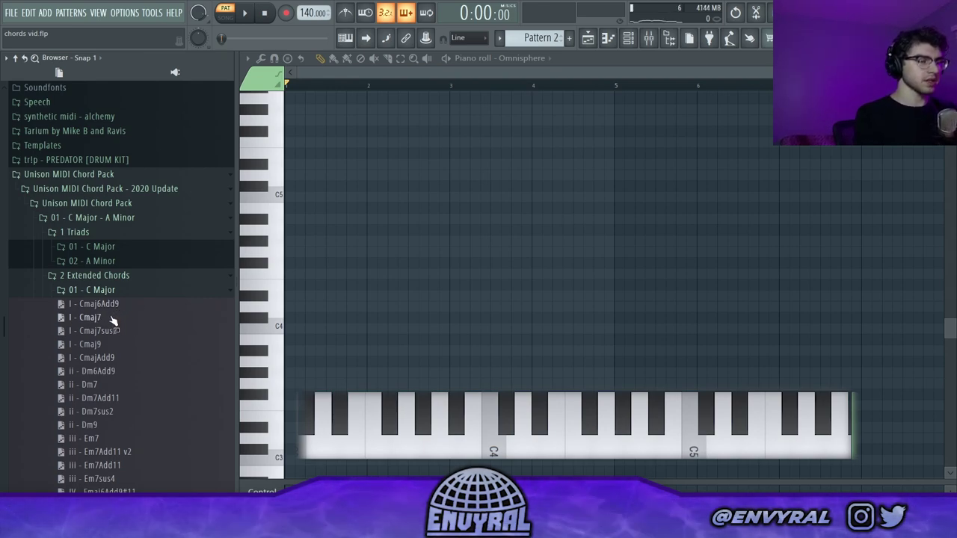
left_click_drag(110, 321, 352, 262)
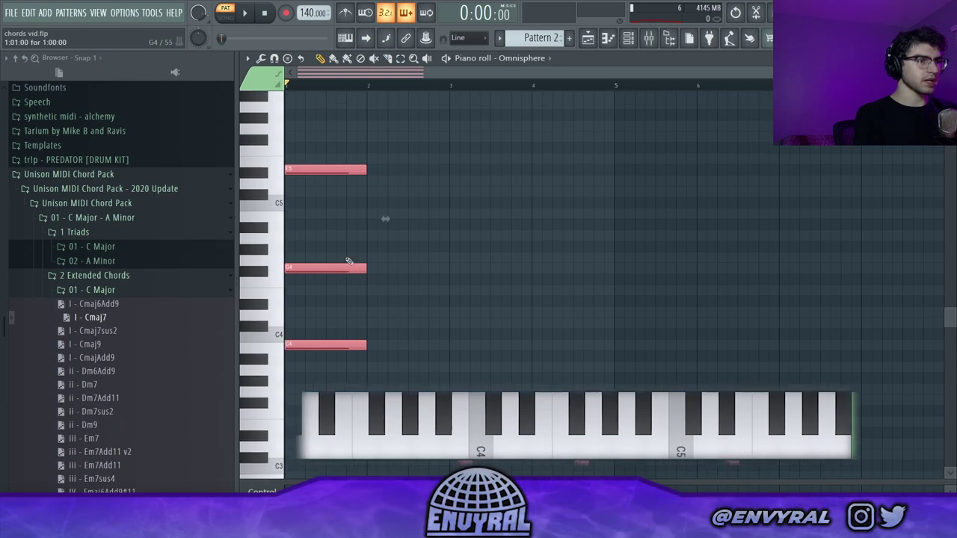
key("space")
scroll(376, 222, "down", 2)
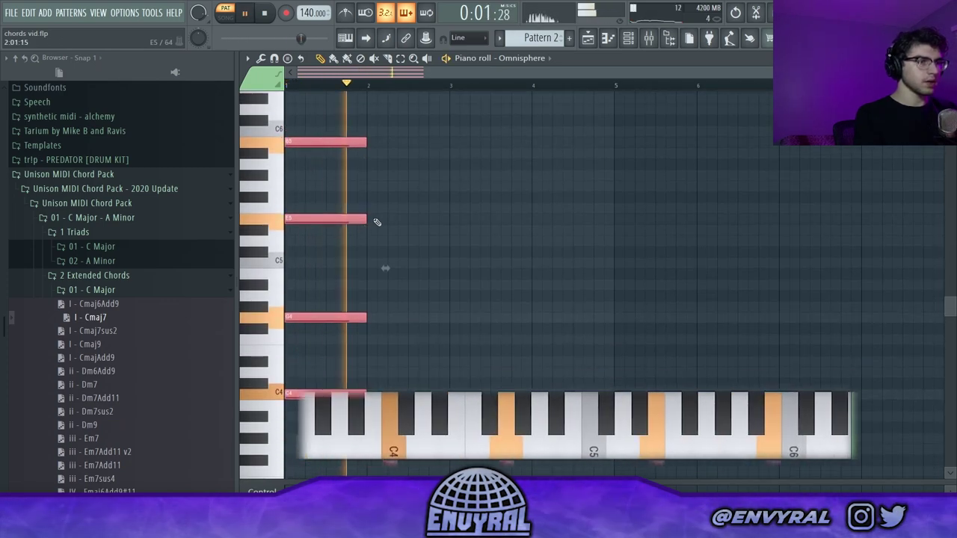
key("space")
scroll(112, 240, "down", 2)
- Load the ii - Dm7sus2 extended chord into the Omnisphere channel of Pattern 6 and play the arrangement
left_click(93, 278)
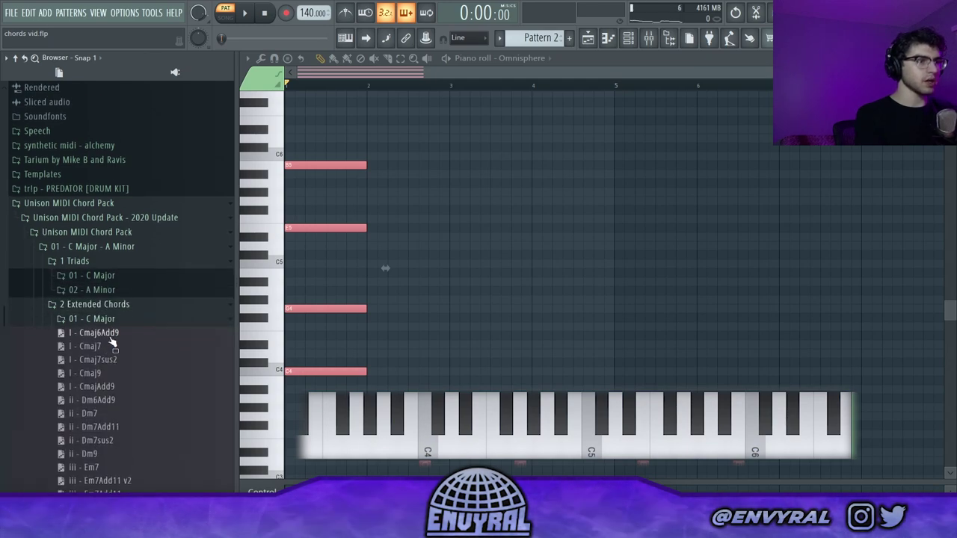
scroll(101, 331, "down", 3)
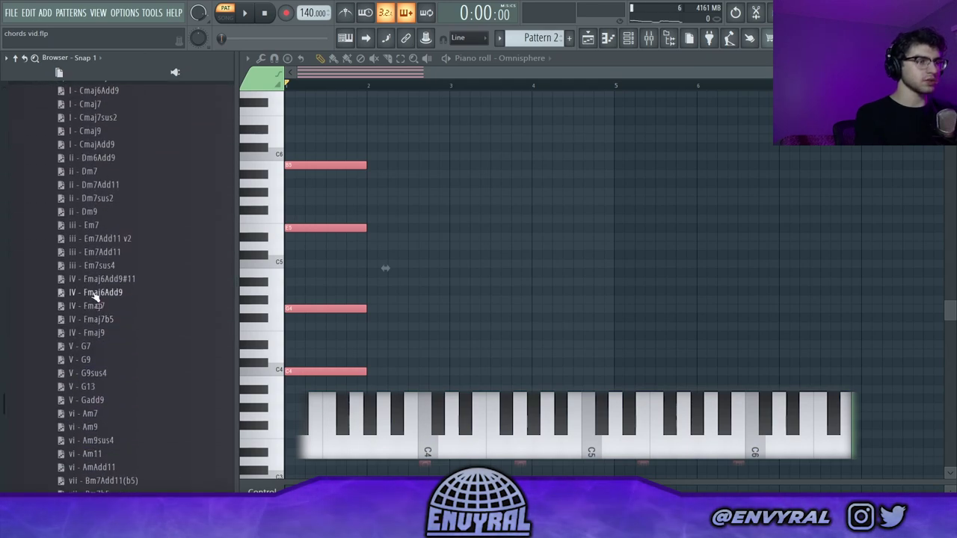
scroll(93, 298, "up", 1)
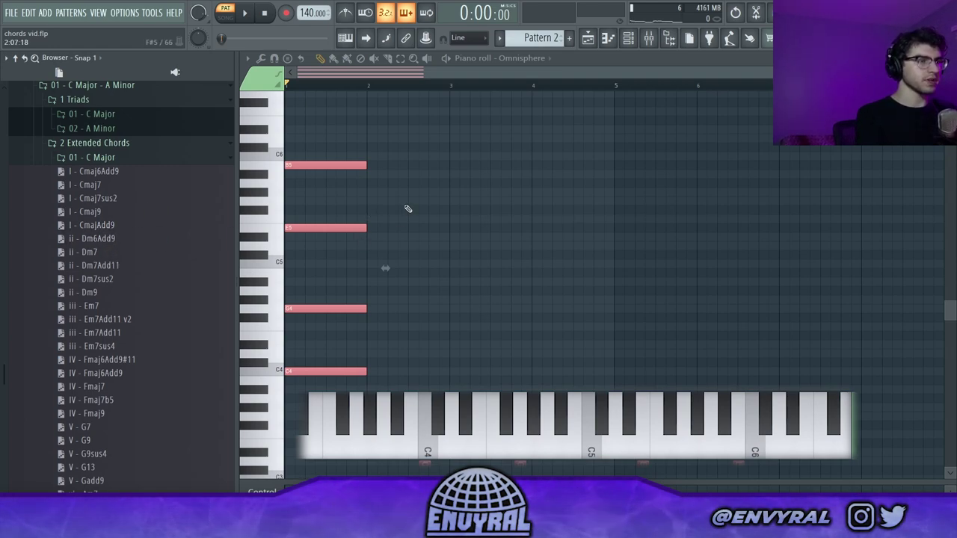
key("space")
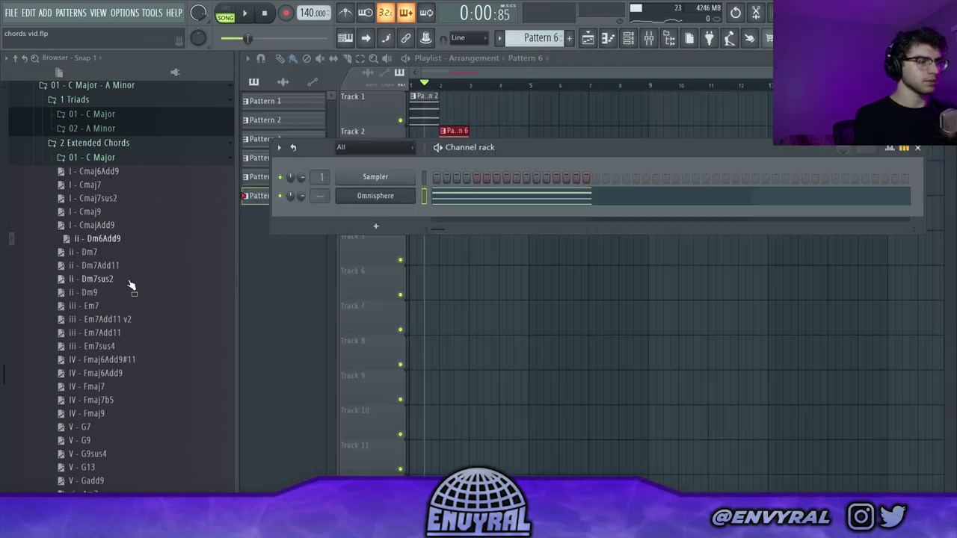
left_click_drag(131, 286, 478, 196)
key("space")
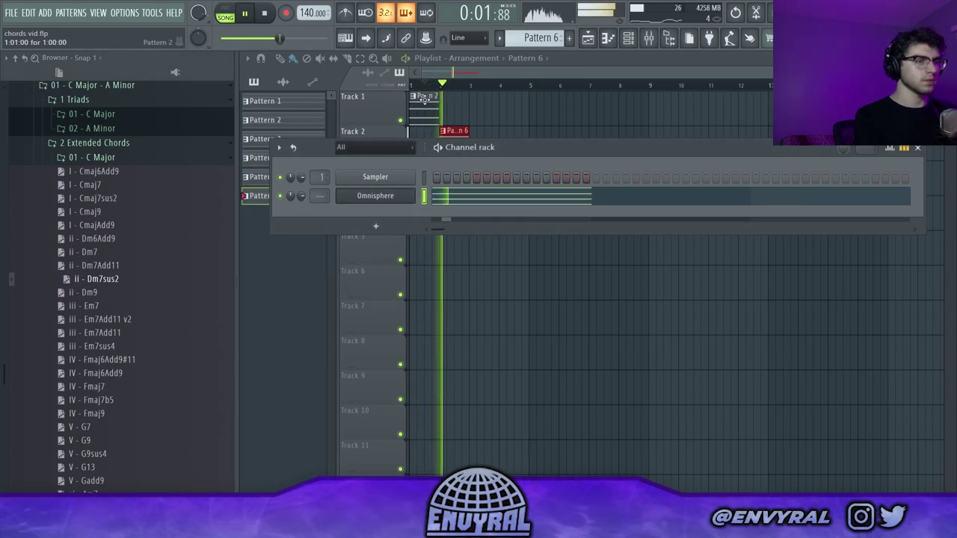
left_click(490, 77)
key("space")
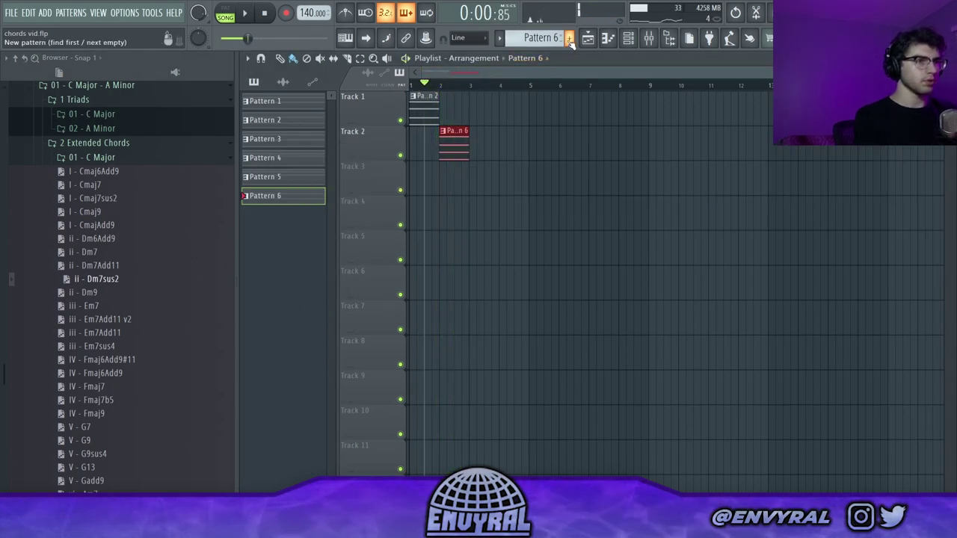
- Create Pattern 7, place it at bar 3 on Track 3, and load the vi - Am9 chord into its Omnisphere channel
left_click(569, 42)
left_click(476, 174)
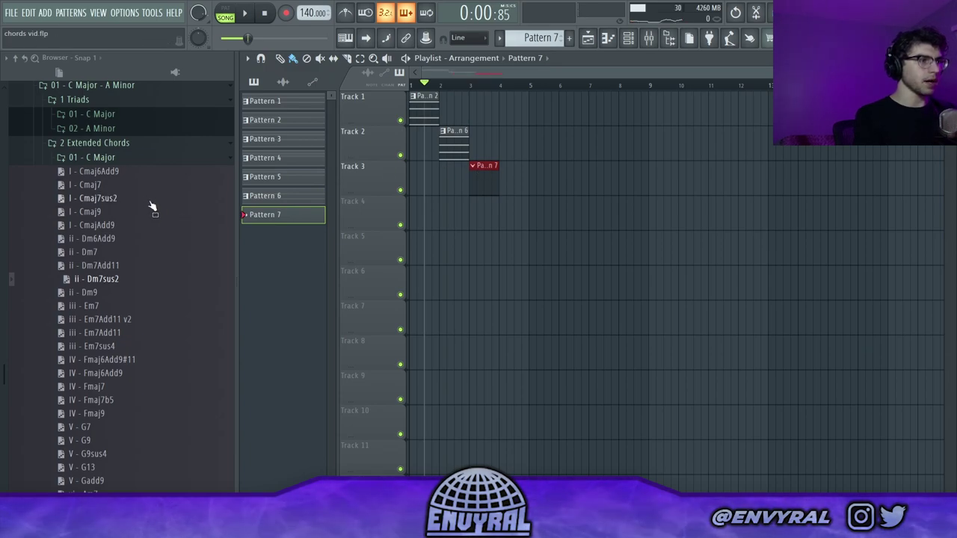
key("F6")
scroll(127, 254, "down", 5)
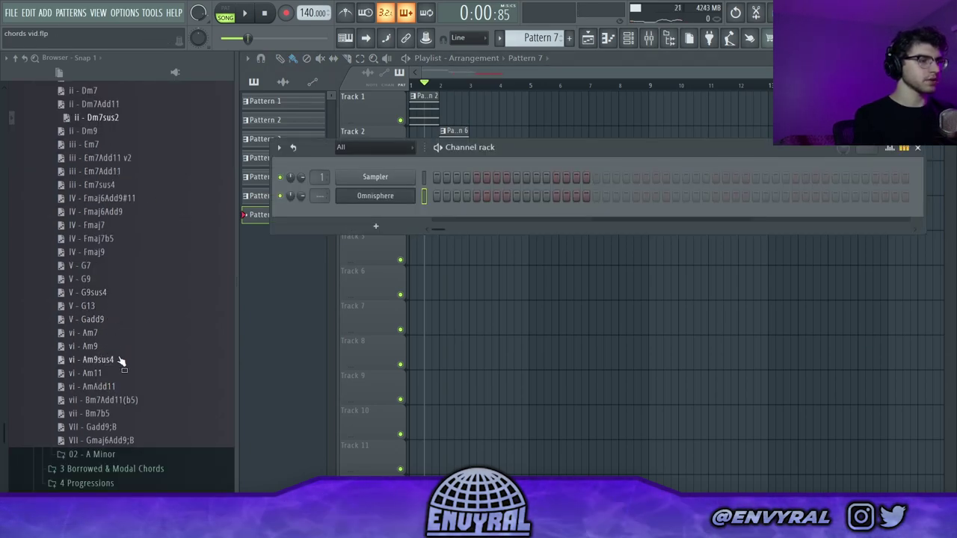
left_click_drag(84, 347, 508, 195)
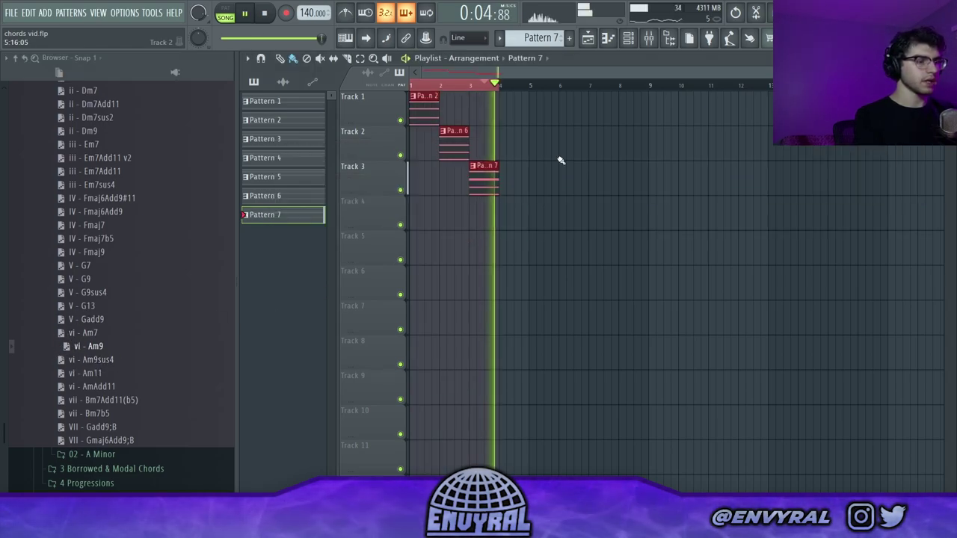
- Merge the Pattern 2, Pattern 6 and Pattern 7 clips into one pattern clip on Track 1 and play it
key("ctrl+g")
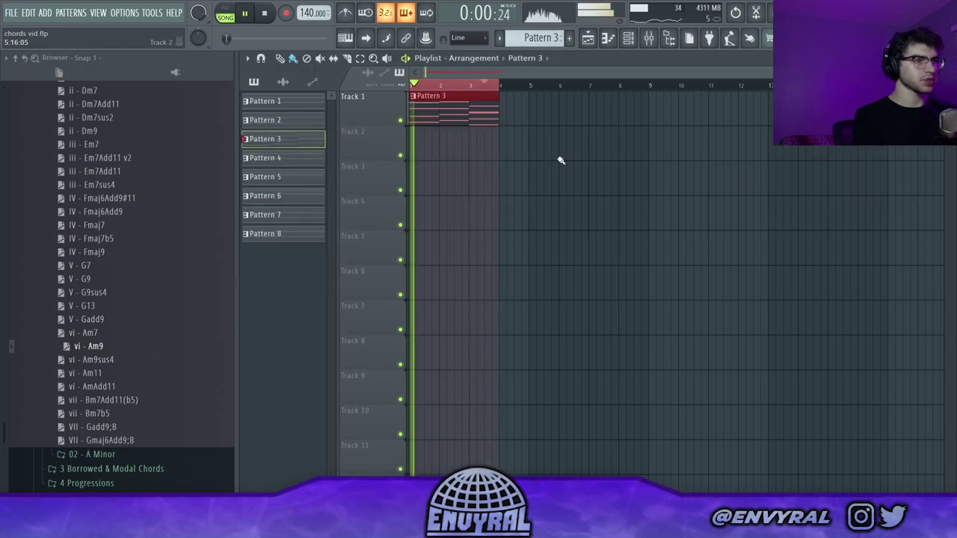
key("ctrl+d")
key("space")
left_click_drag(497, 102, 538, 102)
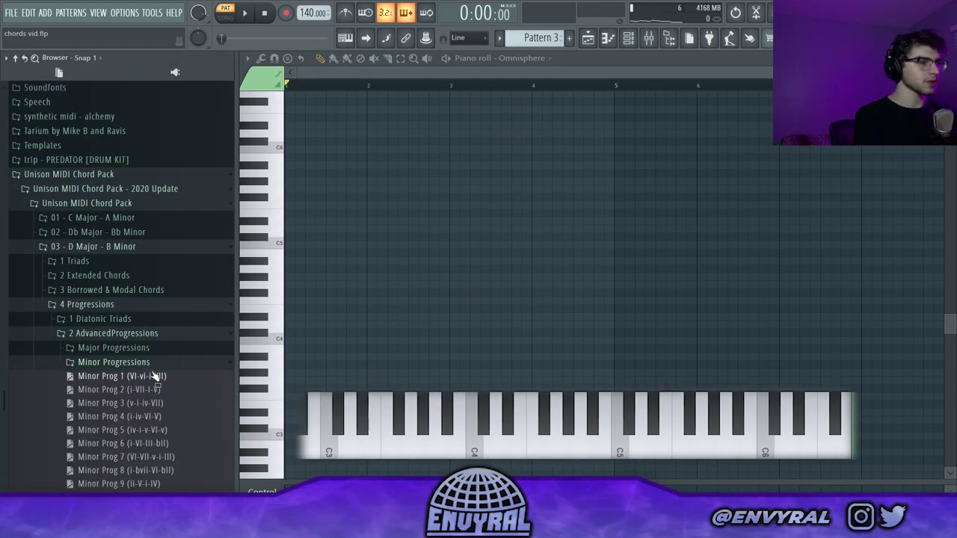
- Load Minor Prog 1 (VI-vi-i-VII) from the D Major - B Minor advanced progressions into the Omnisphere piano roll and play it
scroll(123, 325, "down", 3)
left_click_drag(139, 301, 630, 286)
key("space")
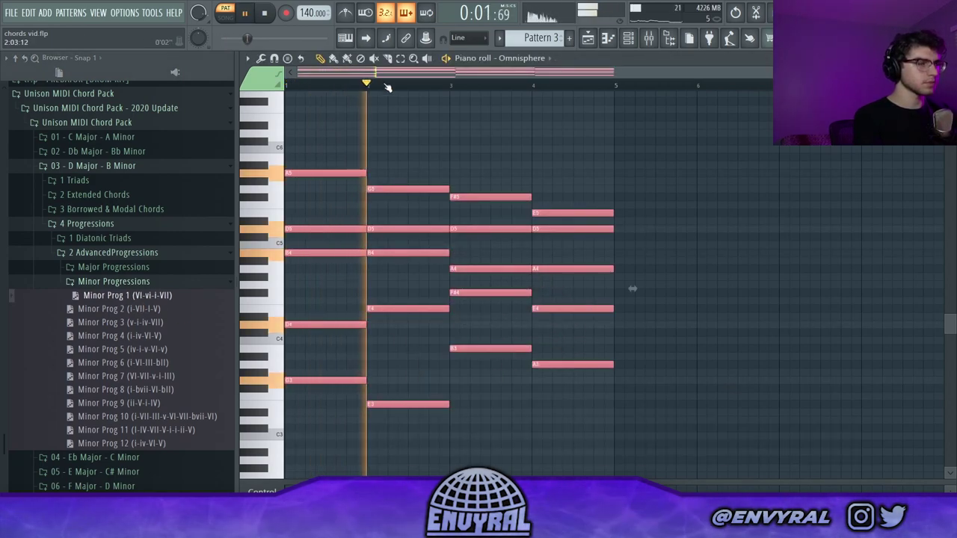
left_click(412, 94)
right_click(472, 95)
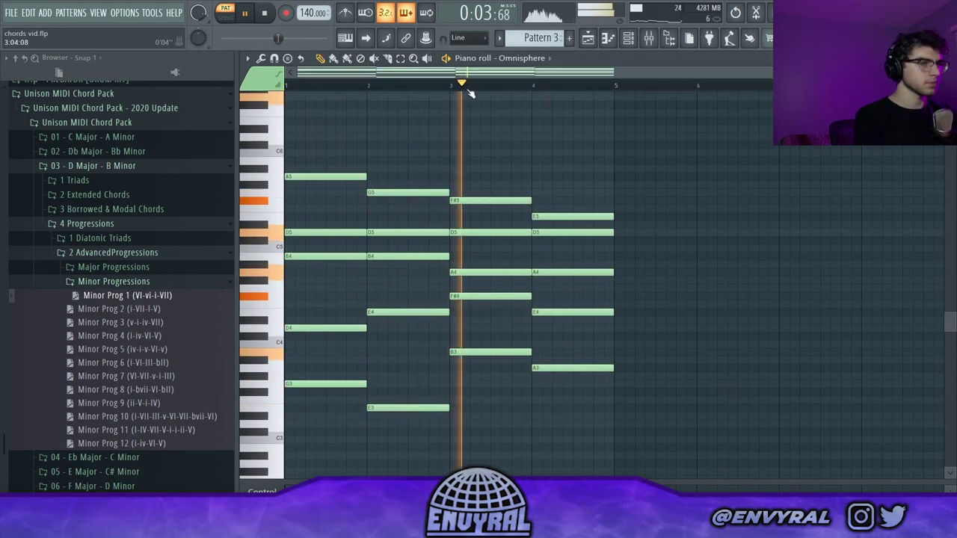
- Draw a G6 note above the progression starting in bar 2 and shorten it during playback
key("space")
left_click(409, 96)
key("space")
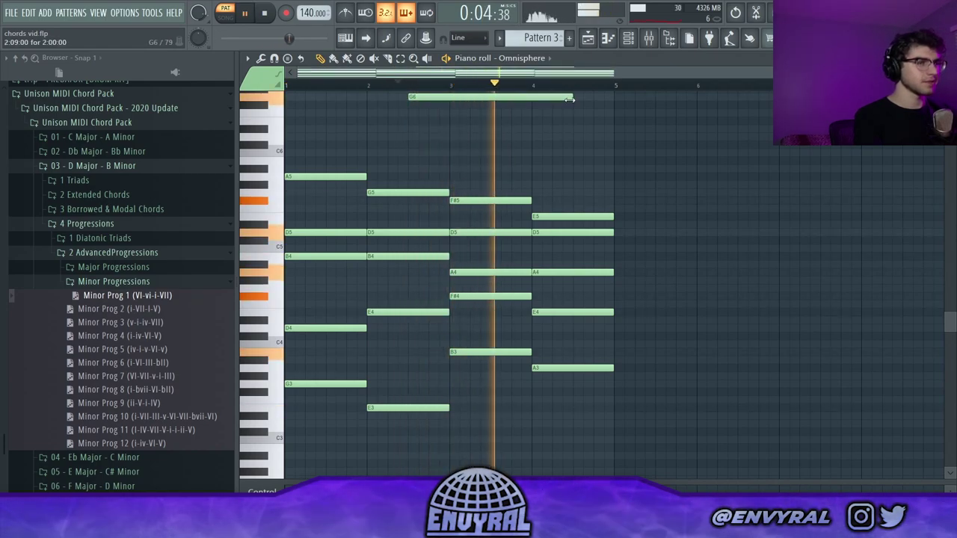
left_click_drag(571, 98, 489, 107)
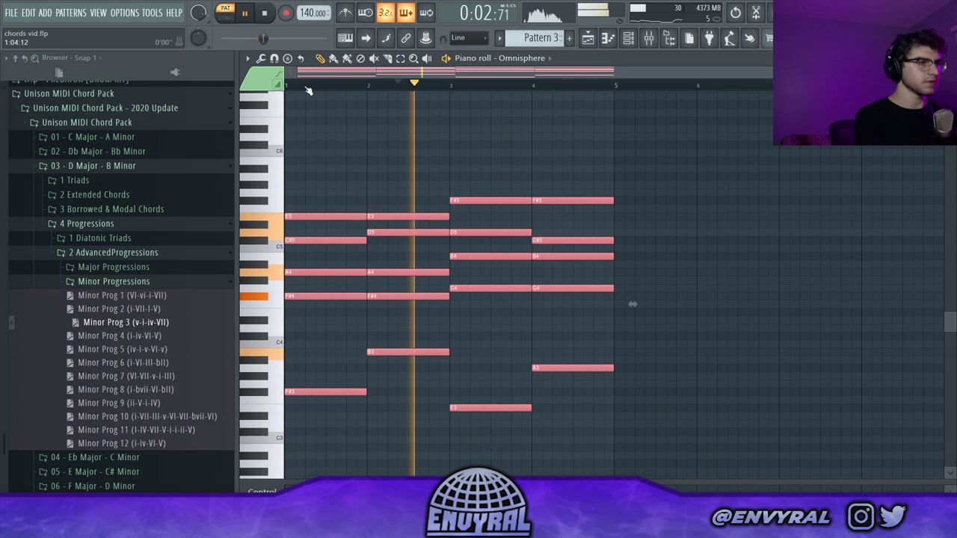
- Play Minor Prog 3 (v-i-iv-VII) from the start of bar 1 and again from bar 2
left_click_drag(307, 89, 286, 85)
left_click(390, 87)
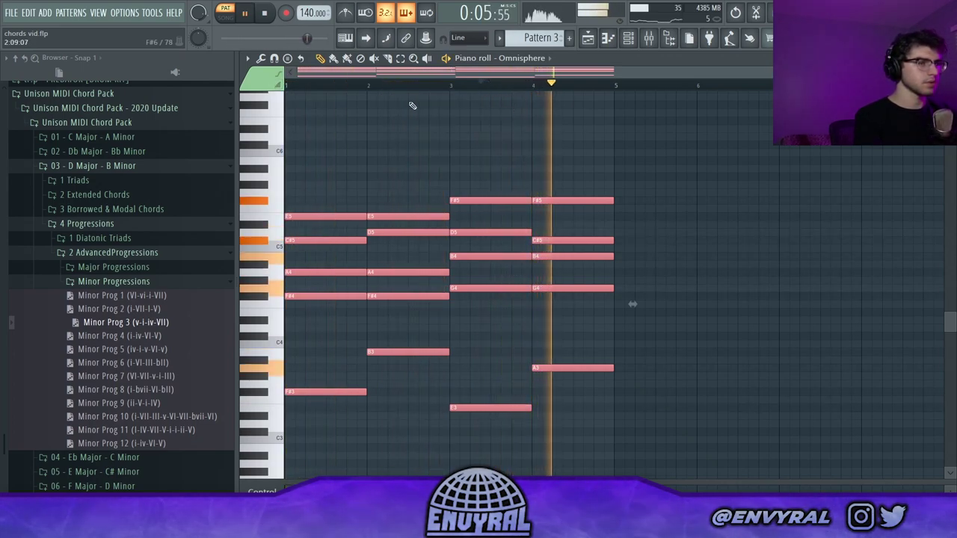
key("space")
left_click(379, 173)
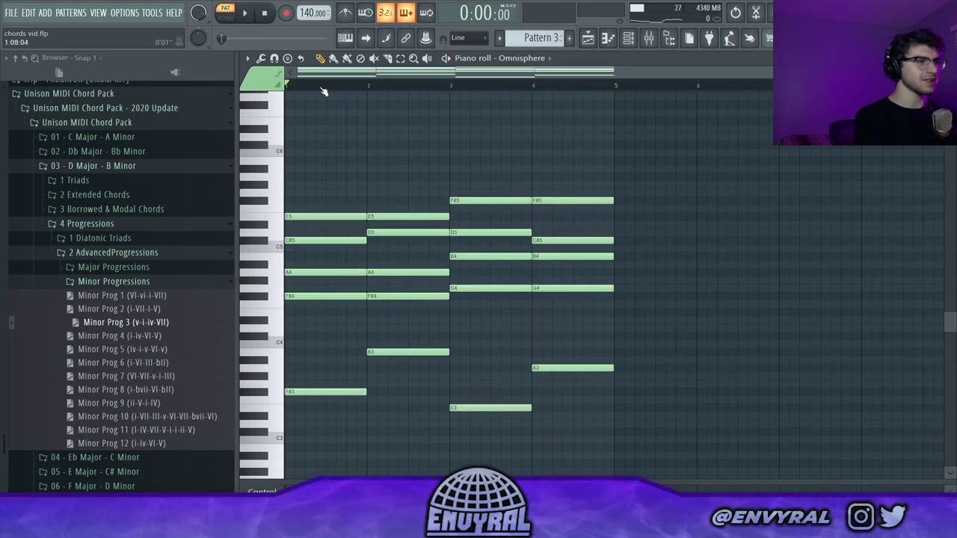
- Load Minor Prog 5 (iv-i-v-VI-v) into the Omnisphere piano roll and play it
key("space")
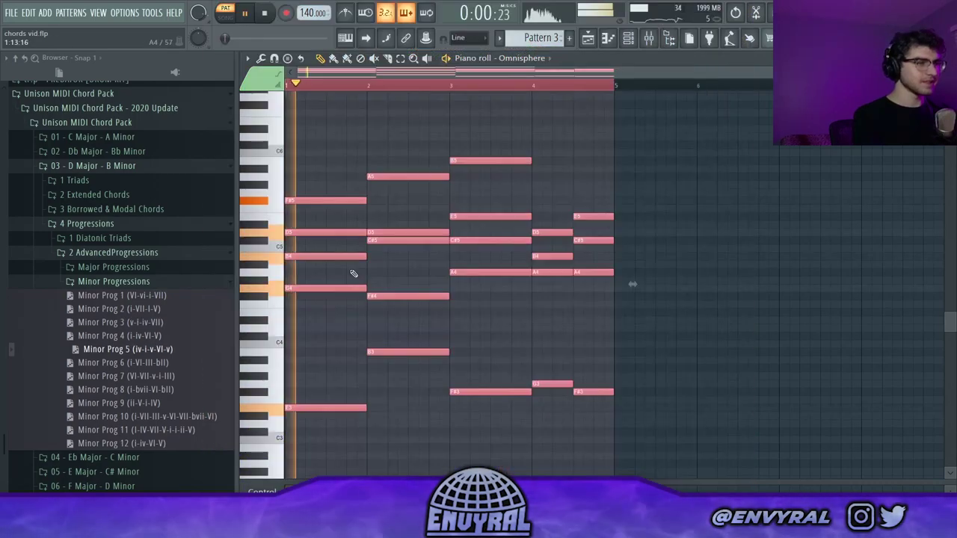
left_click(412, 261)
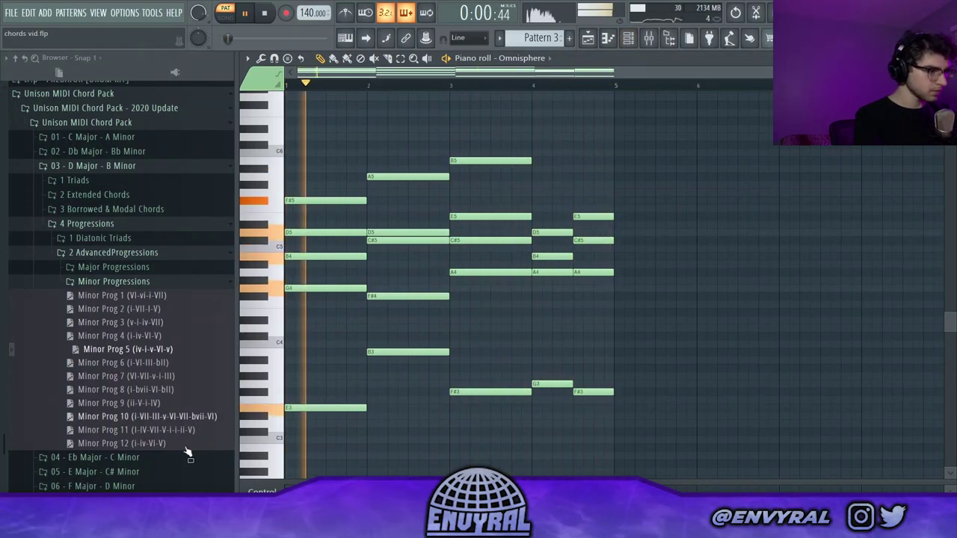
left_click(628, 37)
key("space")
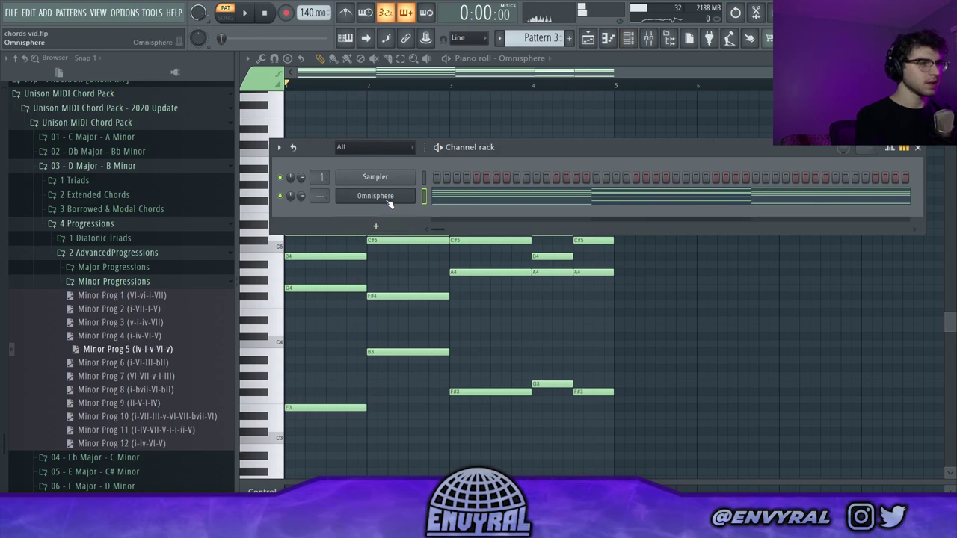
- Open the Omnisphere plugin, look through its sound library directories, and close it
left_click(384, 198)
left_click(388, 185)
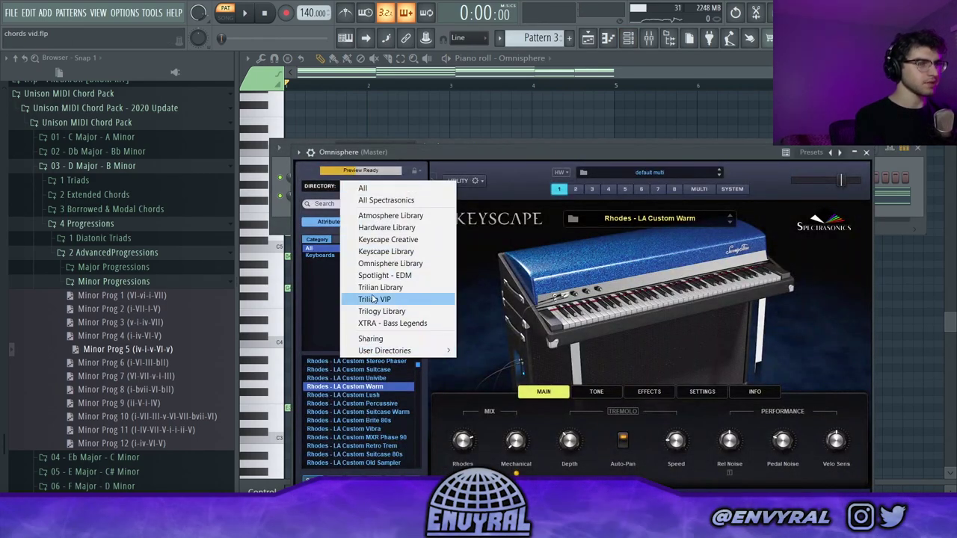
left_click(325, 283)
left_click(866, 152)
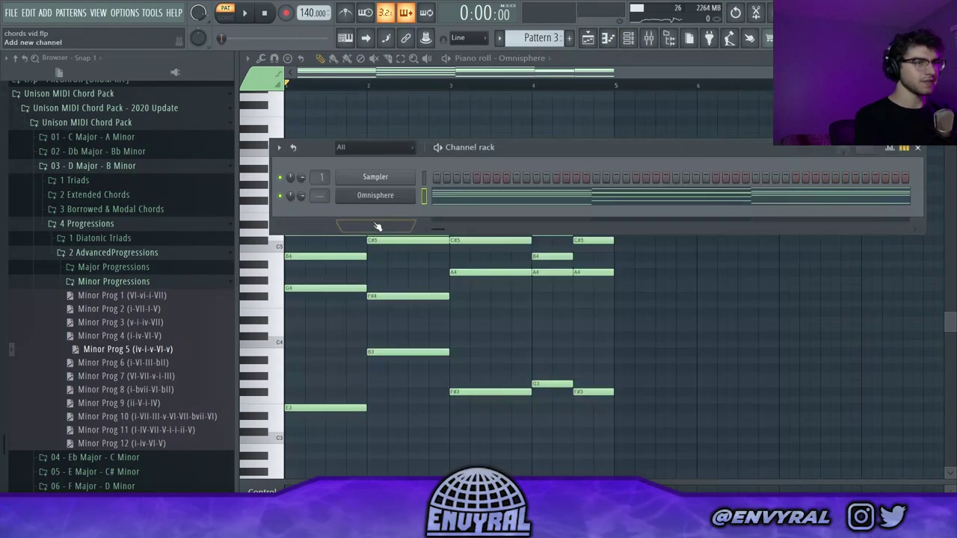
- Play the progression on the Hybrid channel and set its preset to 16 Morphys Law
left_click(628, 37)
key("space")
left_click(628, 37)
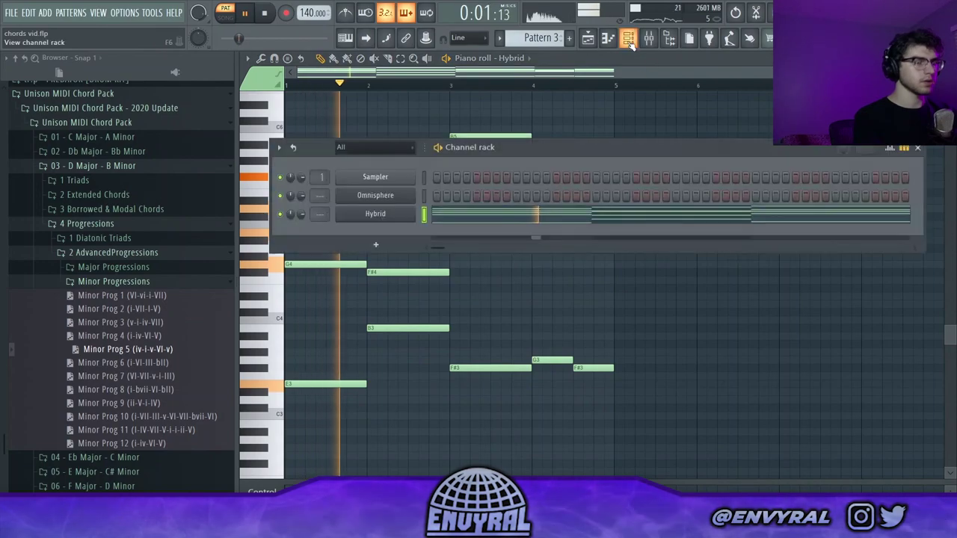
left_click(385, 215)
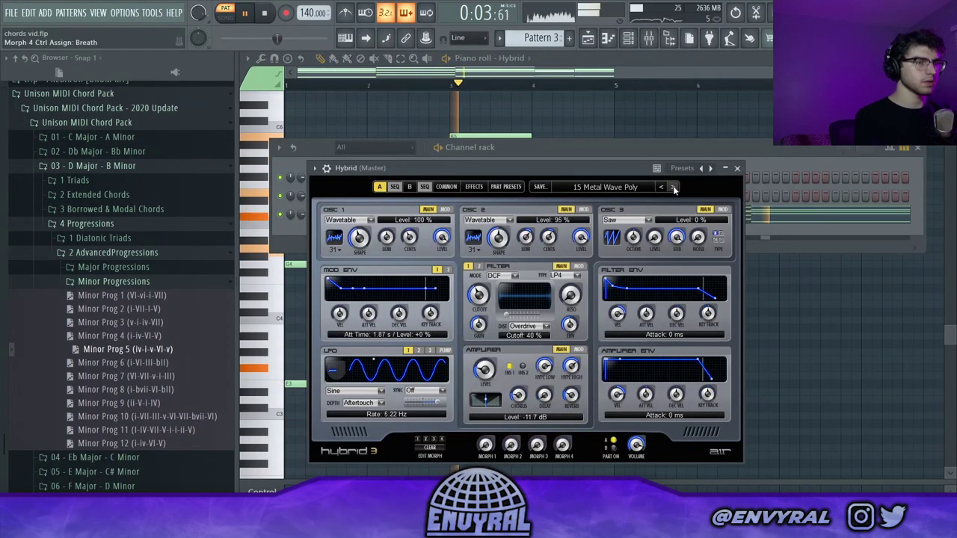
left_click(673, 187)
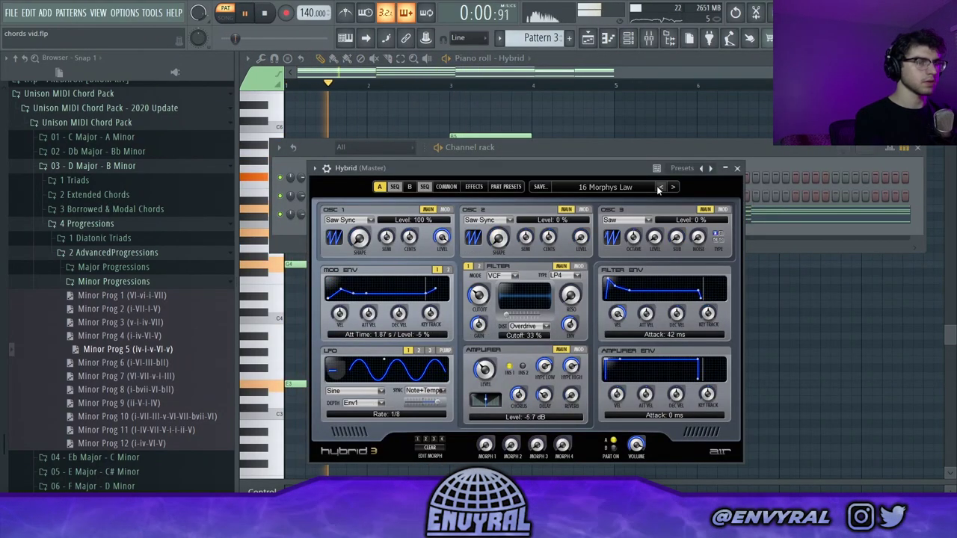
- Delete the B5 note from the bar 3 chord in the Hybrid piano roll and play the edited chord
left_click(573, 154)
left_click(506, 213)
left_click(506, 213)
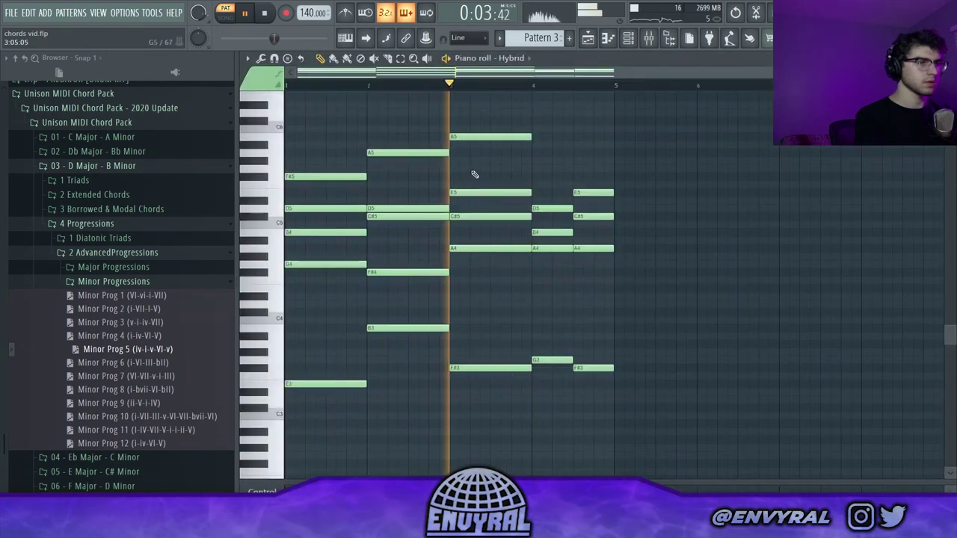
key("space")
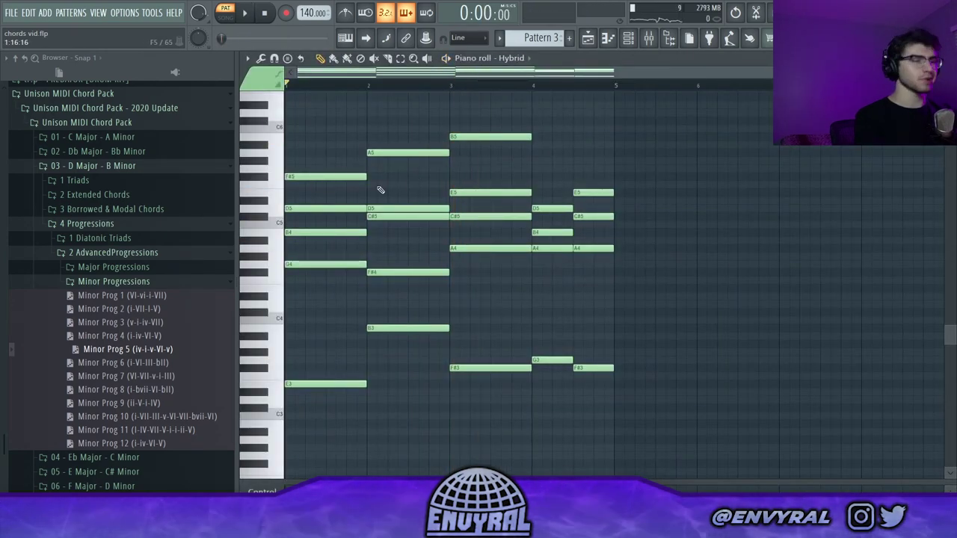
right_click(451, 140)
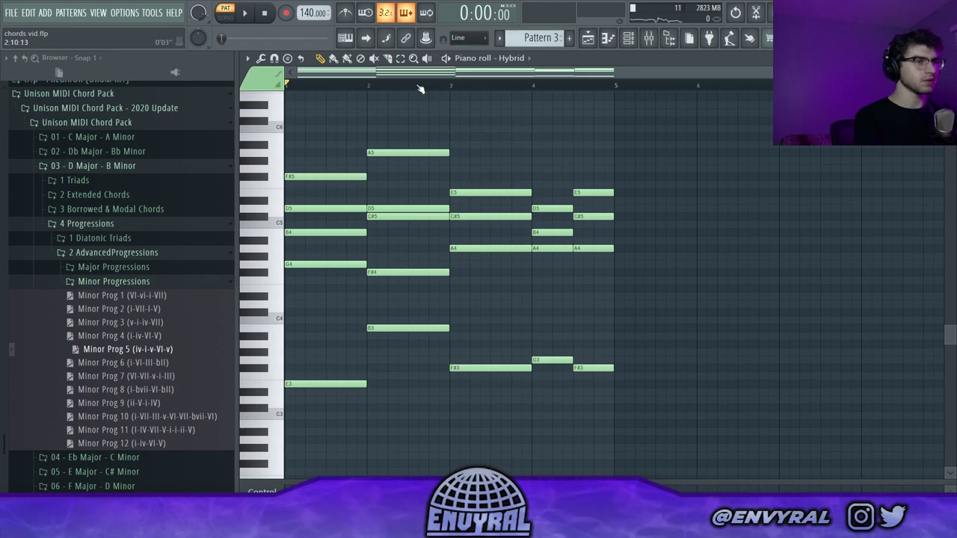
left_click(420, 85)
key("space")
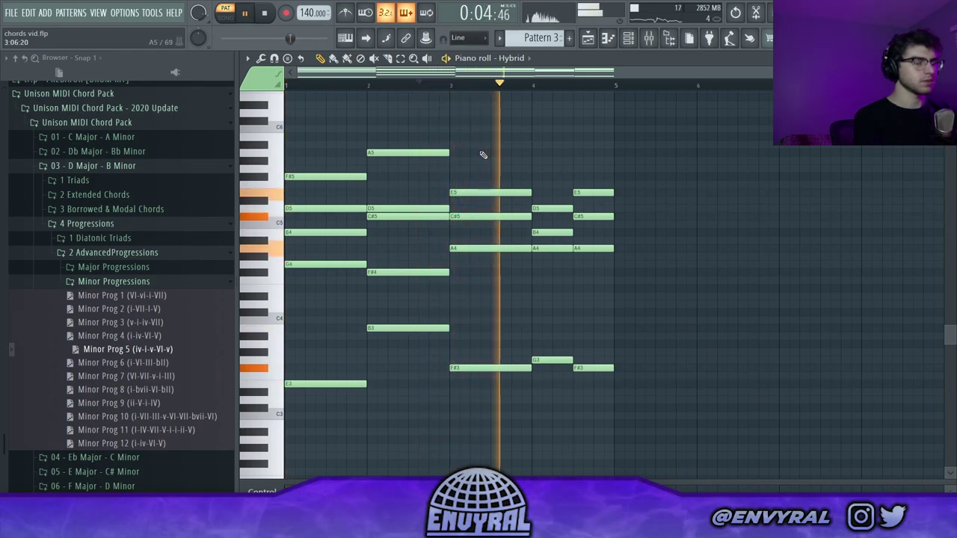
key("space")
- Draw a one-bar F#5 note at the start of bar 4 and play the result
mouse_move(534, 178)
left_mouse_down()
mouse_move(528, 168)
mouse_move(533, 177)
left_mouse_up()
key("space")
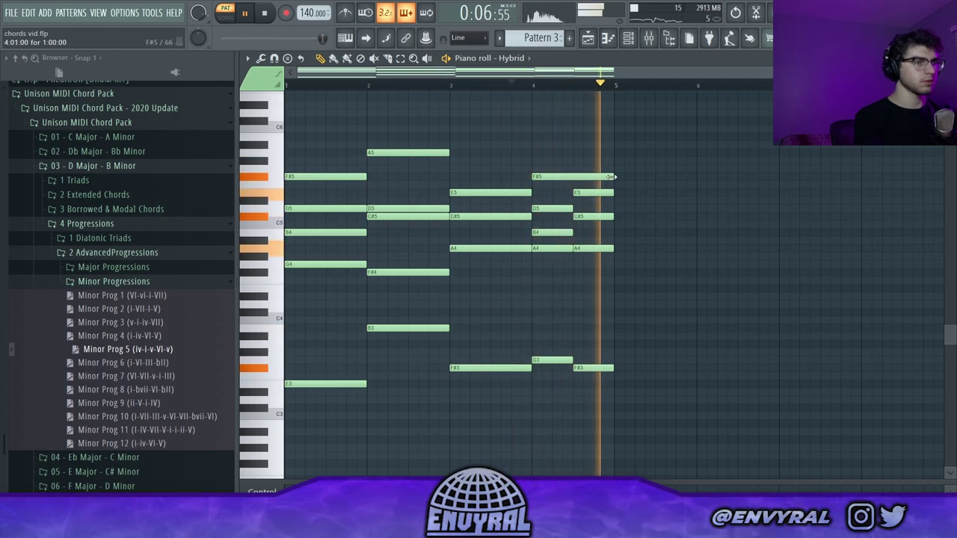
key("space")
- Duplicate the whole four-bar Hybrid chord progression into bars 5 to 8
scroll(553, 146, "down", 2)
key("ctrl+a")
key("ctrl+b")
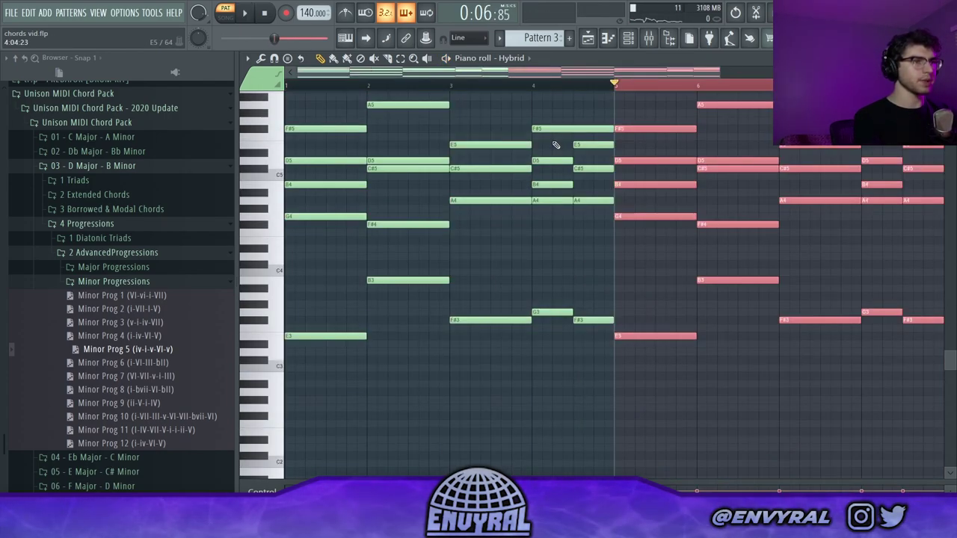
key("ctrl+d")
- Delete the E5, C#5, A4 and F#3 notes from the second half of bar 4
right_click(590, 145)
right_click(587, 169)
right_click(586, 200)
right_click(582, 321)
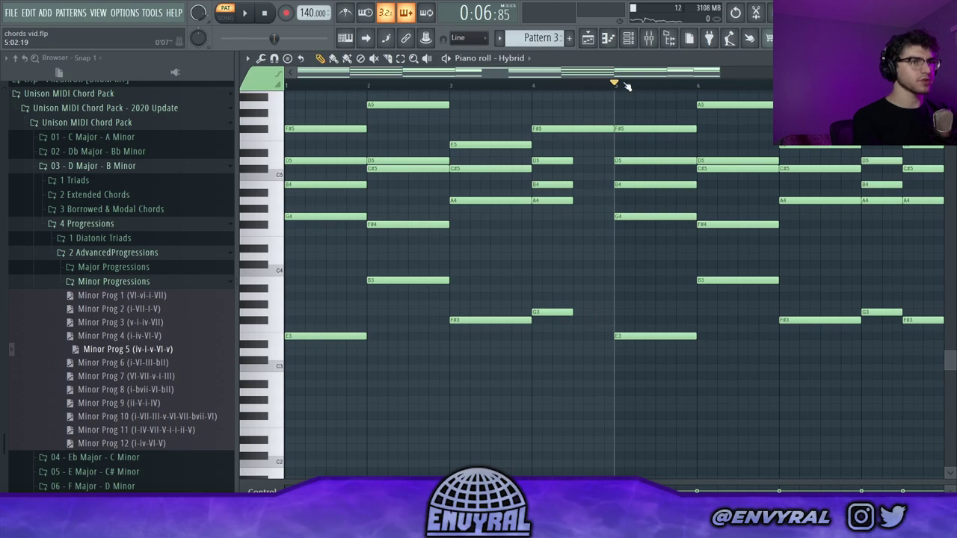
- Extend the D5, B4, A4 and G3 notes in bar 4 to the full bar and play the progression
scroll(710, 86, "down", 2)
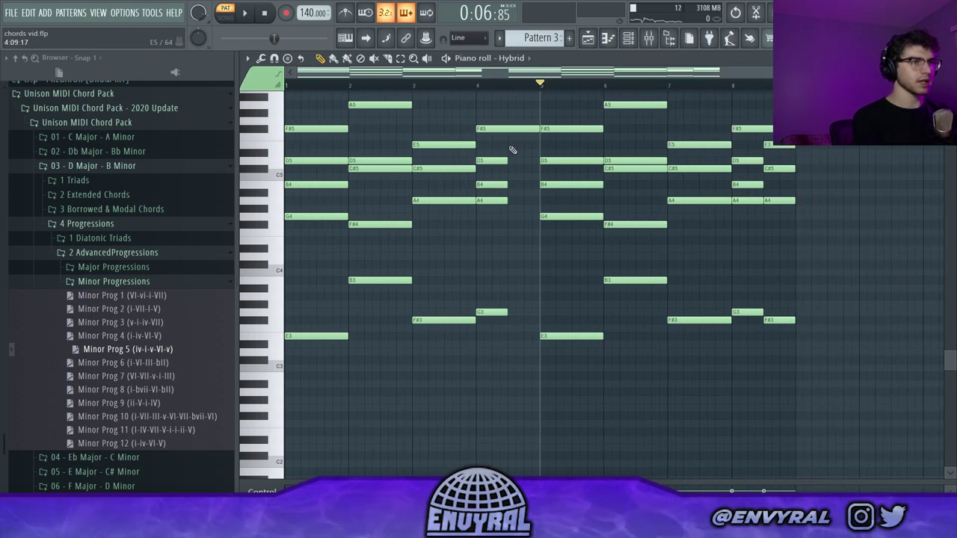
left_click_drag(502, 160, 513, 346)
left_click_drag(503, 314, 538, 314)
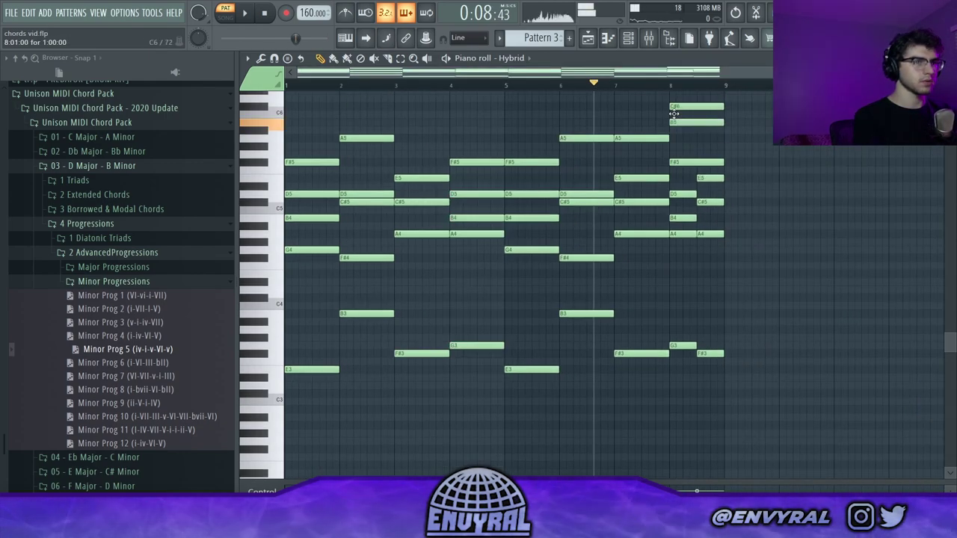
key("space")
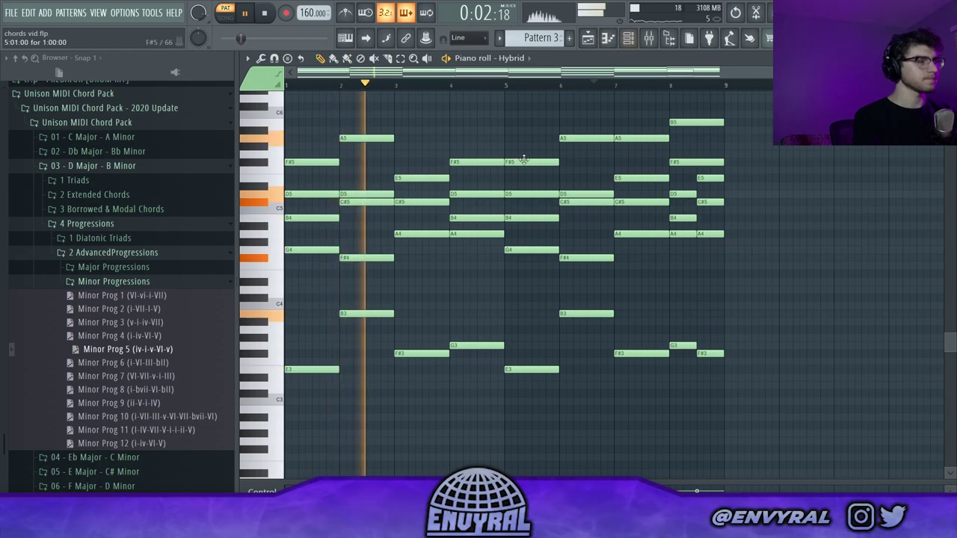
scroll(568, 167, "up", 1)
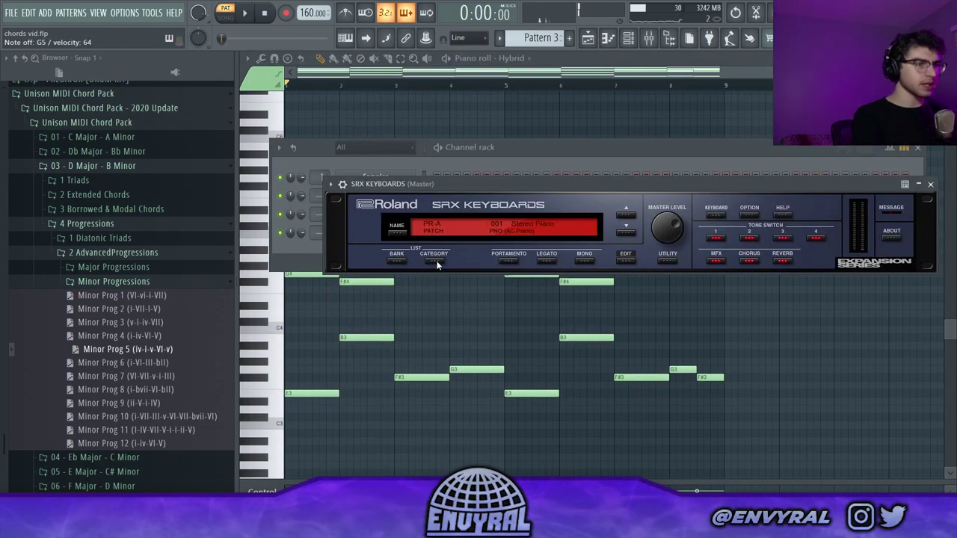
- Open the SRX KEYBOARDS category list and pick the Sinusolo SRX patch from SLD (Soft Lead)
left_click(434, 260)
left_click(410, 176)
left_click(469, 160)
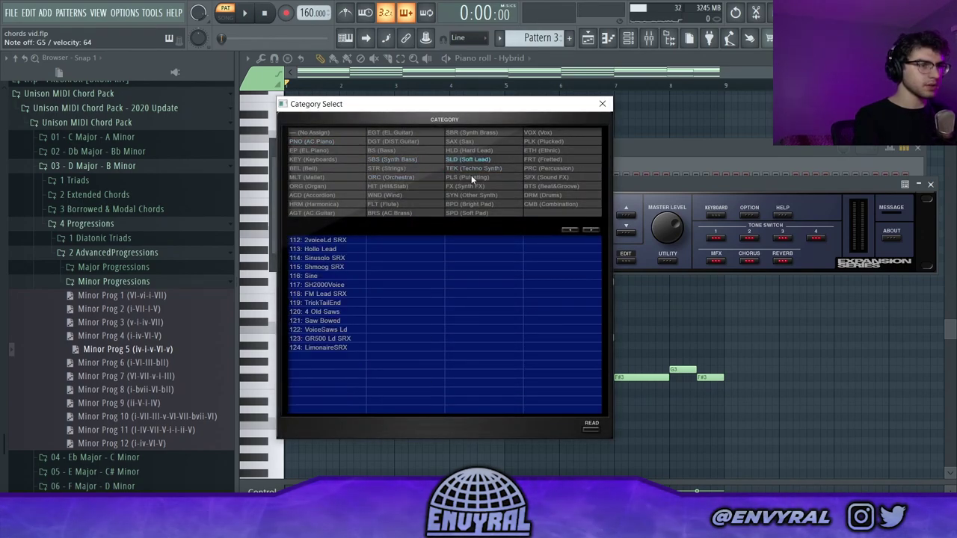
left_click(326, 259)
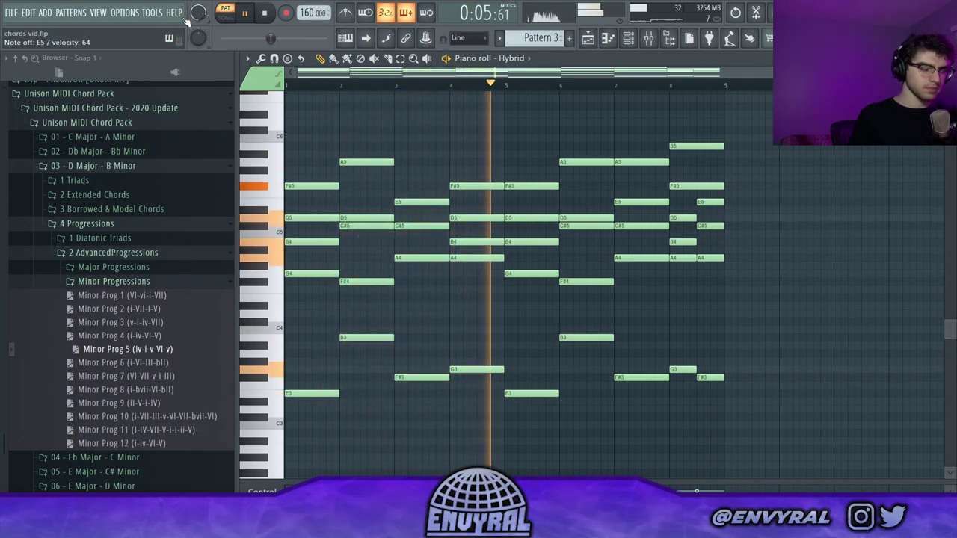
- Switch the piano roll from Hybrid to the SRX KEYBOARDS channel and record a lead melody over the chords
key("space")
left_click(526, 59)
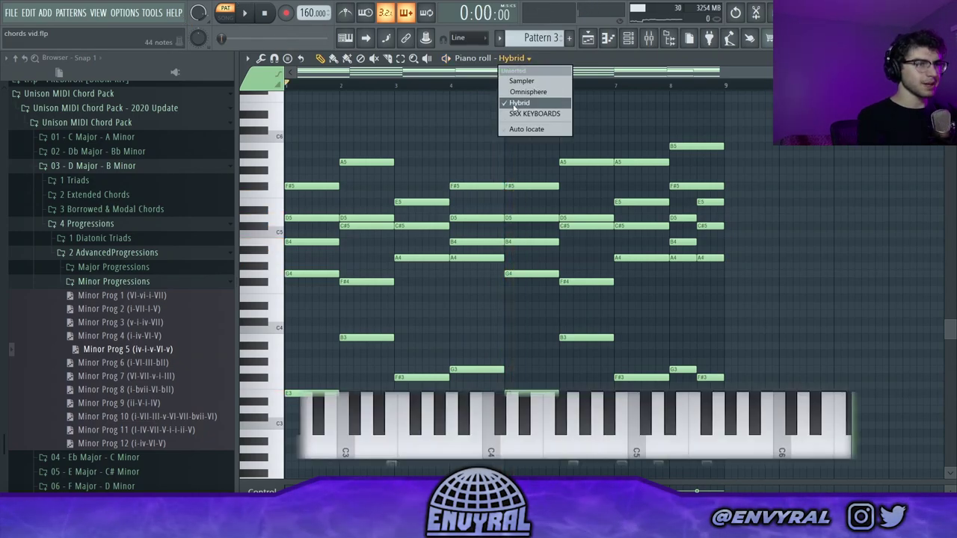
left_click(532, 112)
key("space")
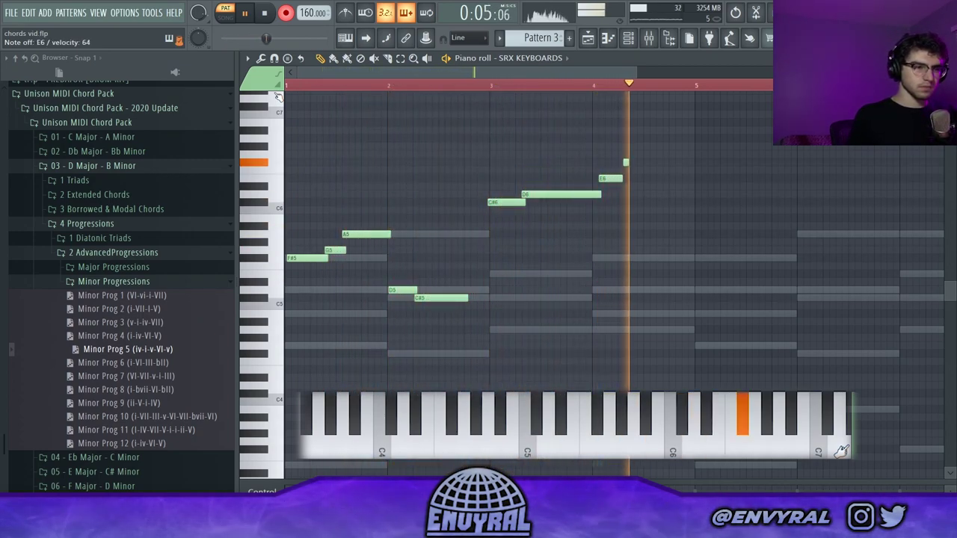
key("space")
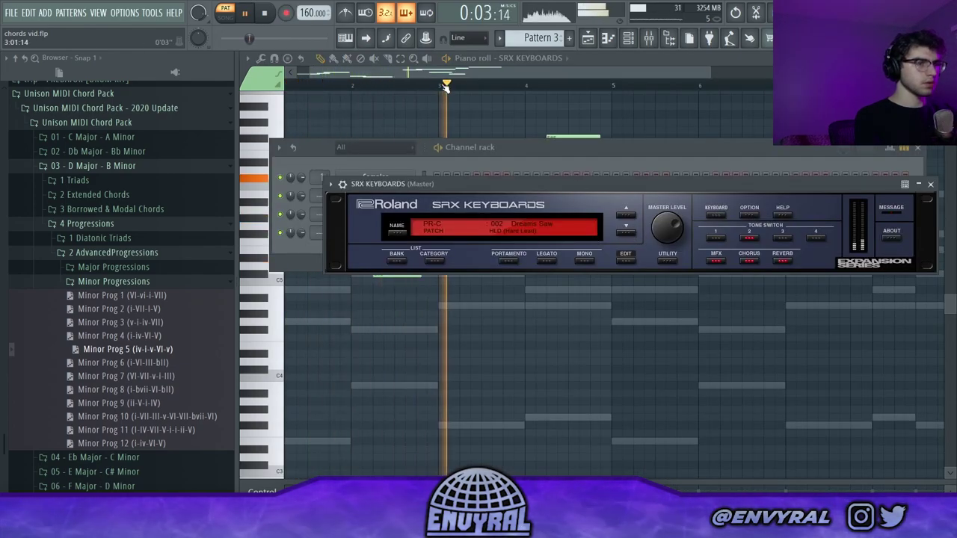
- Duplicate the first four bars of the SRX KEYBOARDS melody into bars 5 to 8
left_click(581, 152)
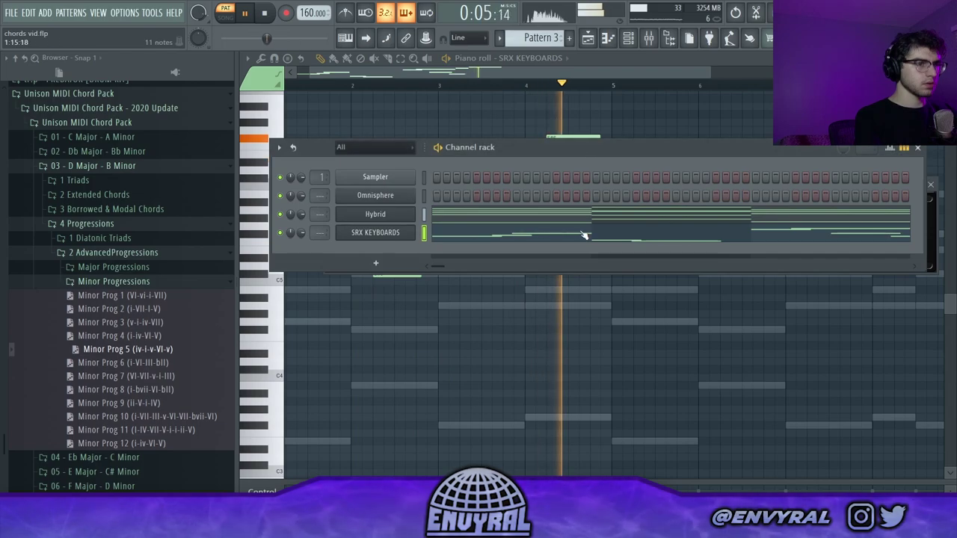
left_click(584, 234)
left_click(584, 236)
scroll(476, 73, "down", 2)
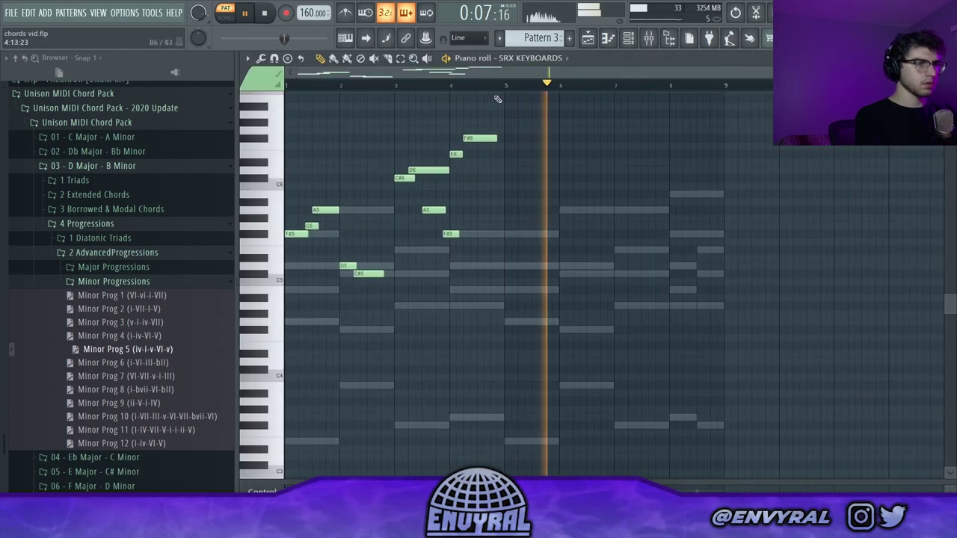
key("space")
left_click_drag(504, 85, 286, 89, "ctrl")
key("ctrl+b")
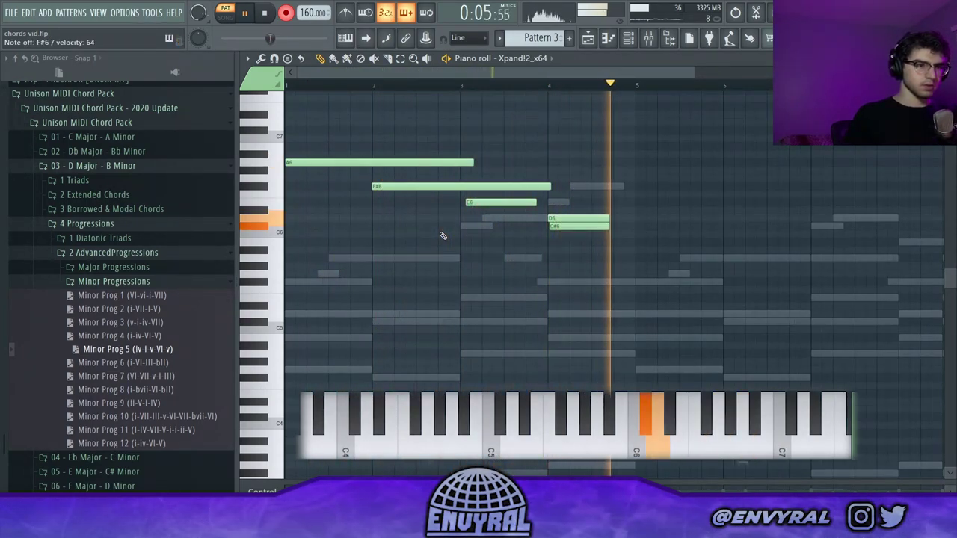
- Quantize the recorded Xpand!2_x64 melody, duplicate its first four bars into bars 5 to 8, and play it back
key("space")
scroll(479, 187, "down", 2)
key("ctrl+a")
key("ctrl+q")
left_click_drag(511, 86, 4, 226)
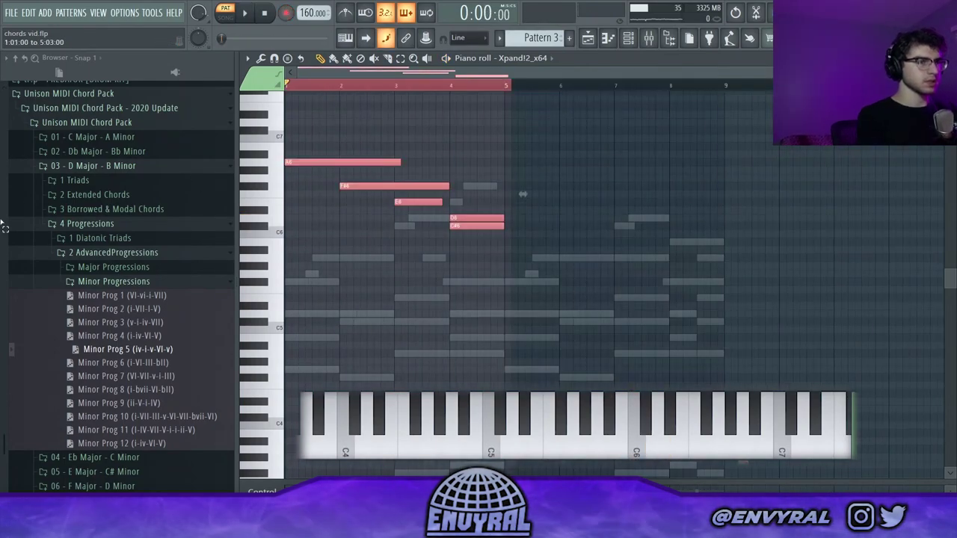
key("ctrl+b")
key("ctrl+d")
key("space")
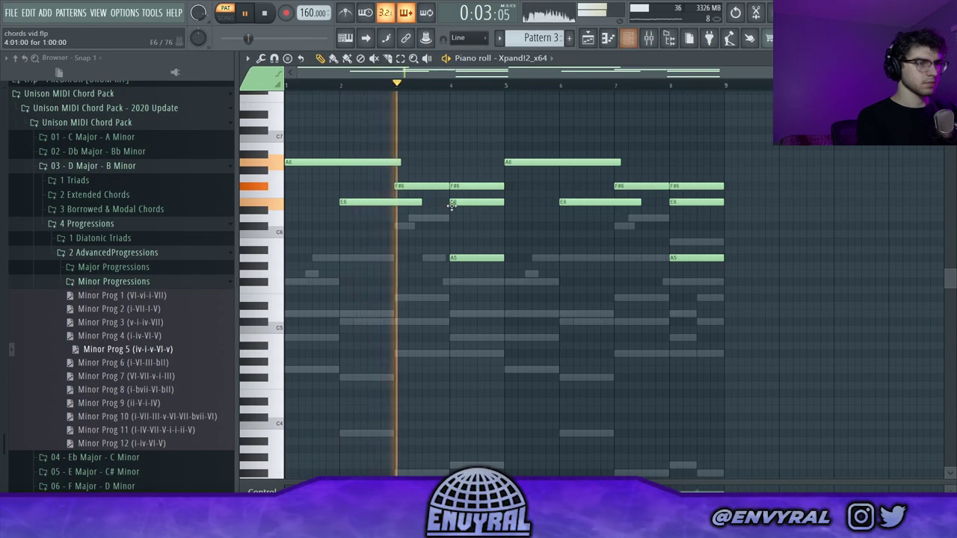
- Shorten the E6 note that starts in bar 2 and return to the Xpand!2_x64 piano roll
left_click_drag(420, 202, 407, 203)
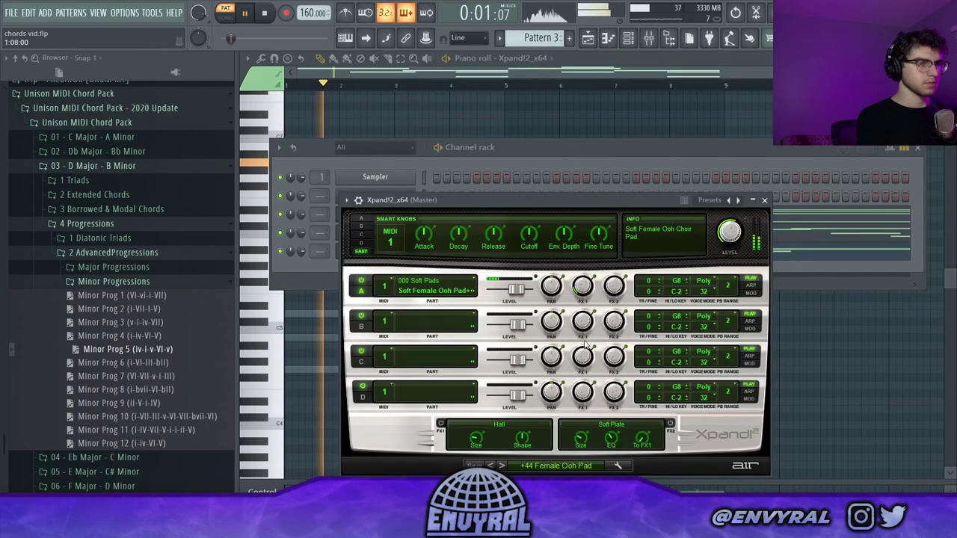
left_click(563, 149)
left_click(453, 77)
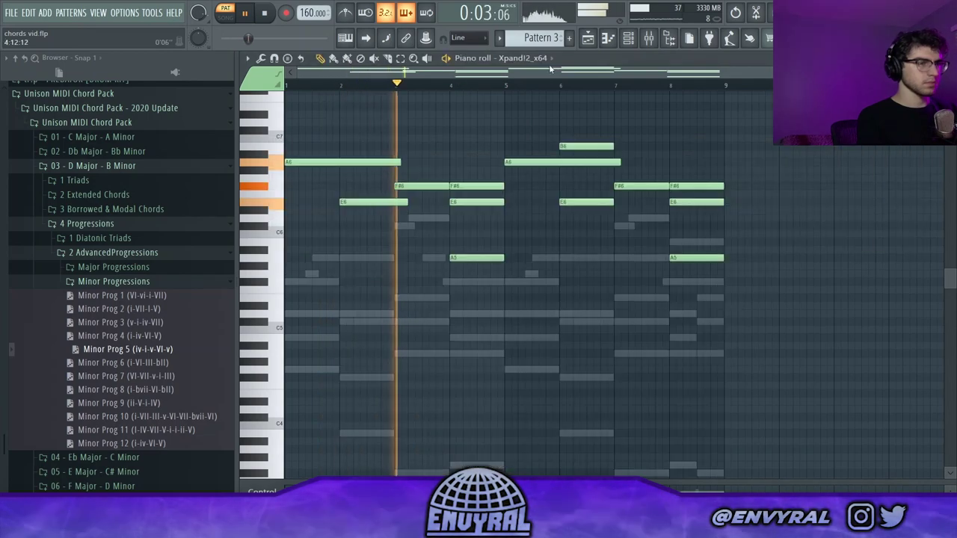
- Review the Xpand!2_x64 melody from the channel rack and switch to the playlist
left_click(628, 38)
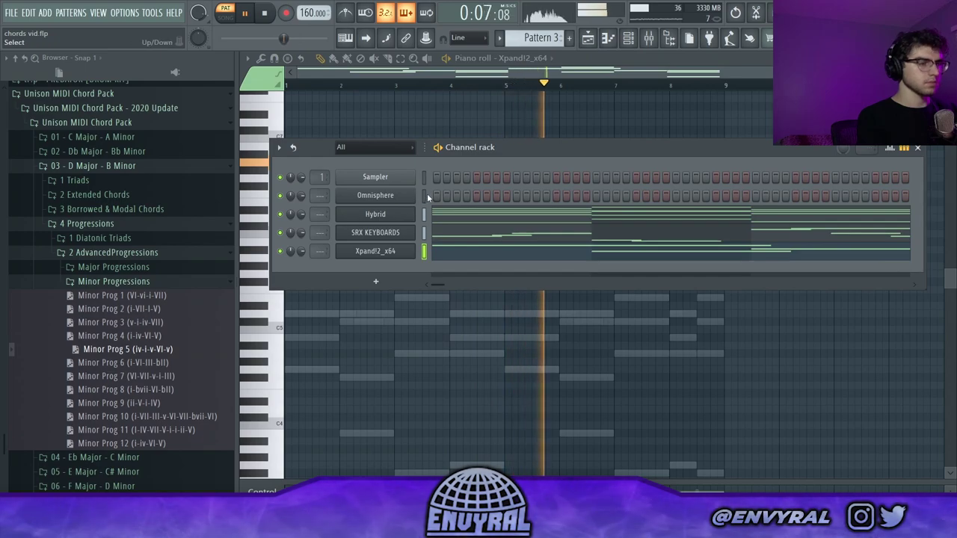
left_click(497, 251)
left_click(494, 256)
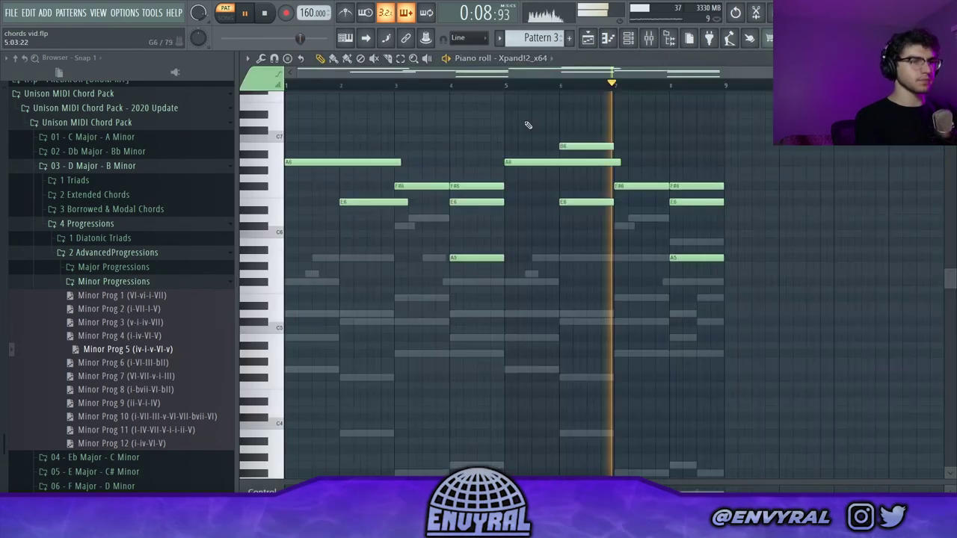
left_click(587, 39)
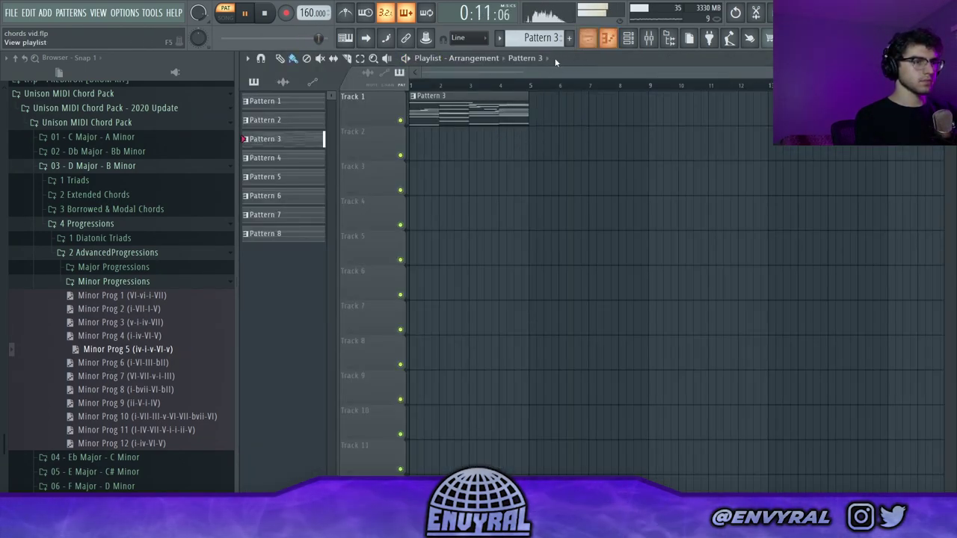
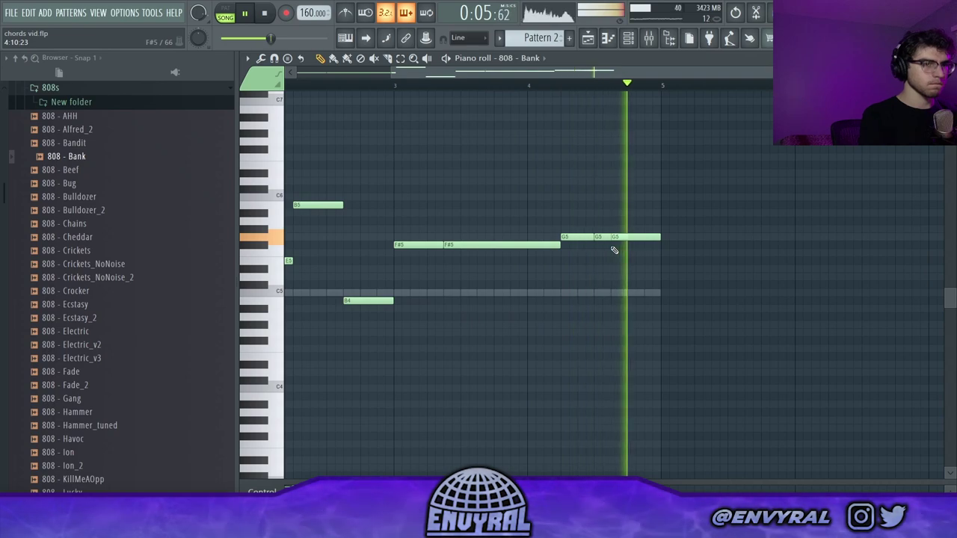
- Deselect the 808 - Bank notes and replay the bassline in the song
key("space")
key("ctrl+a")
key("ctrl+d")
key("space")
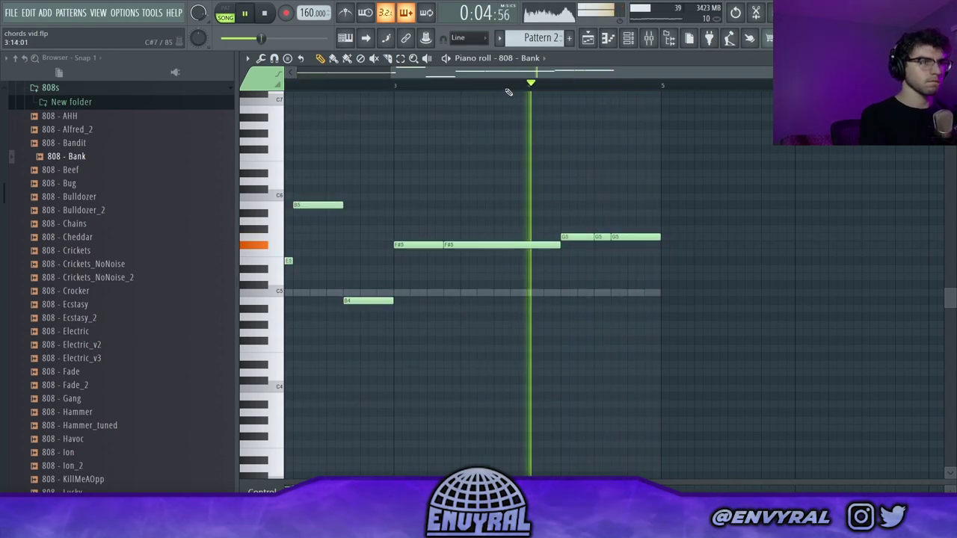
key("ctrl+a")
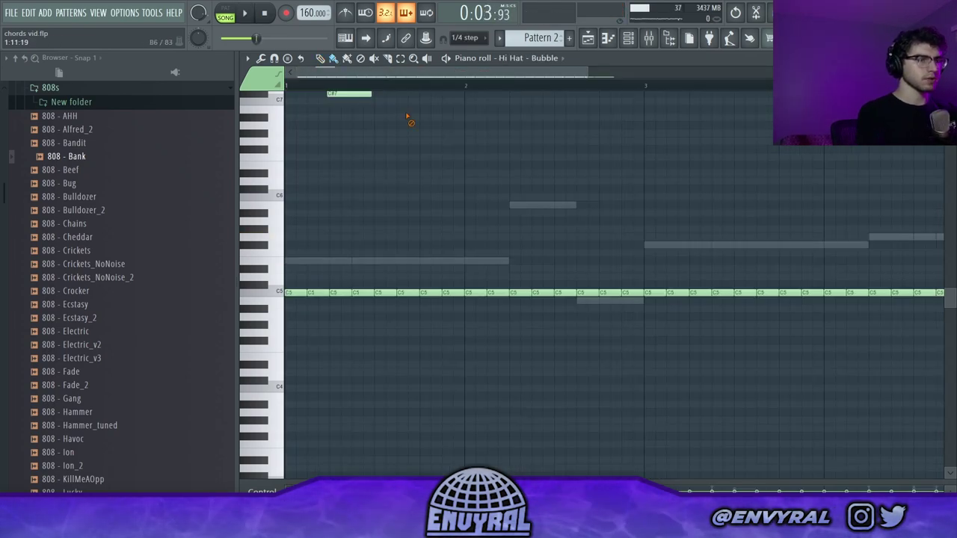
- Paint a fast seven-note A4 roll late in bar 1 of the Hi Hat - Bubble pattern and show its velocities
scroll(407, 118, "up", 1)
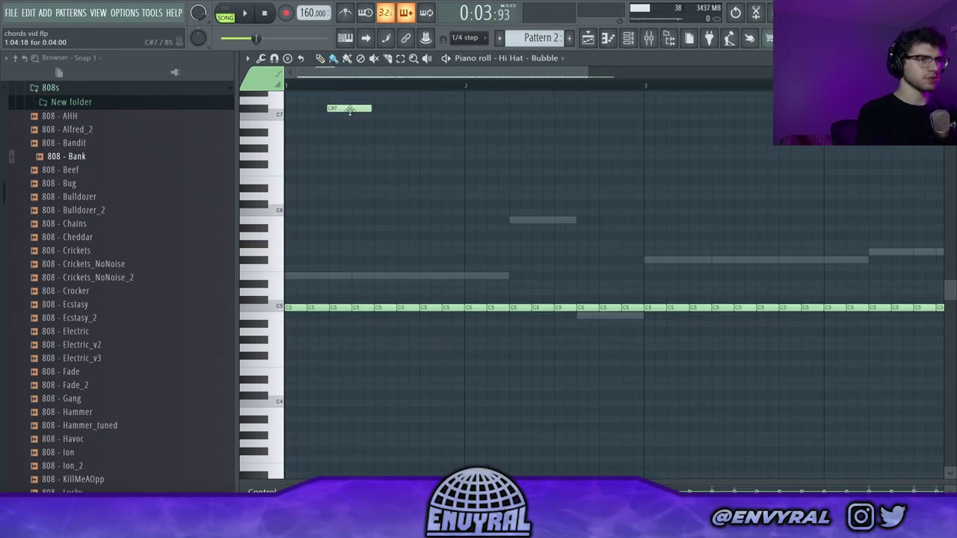
scroll(523, 262, "down", 2)
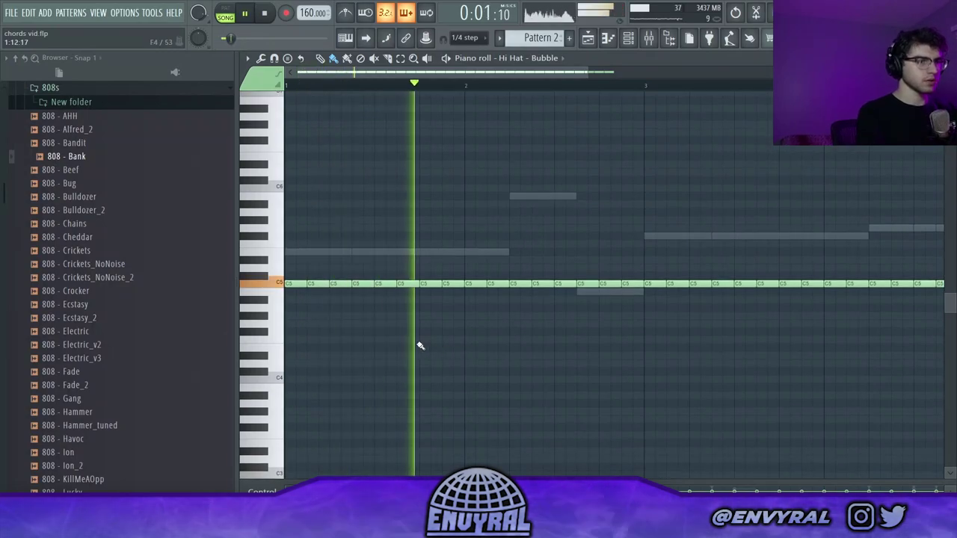
left_click_drag(450, 260, 484, 260)
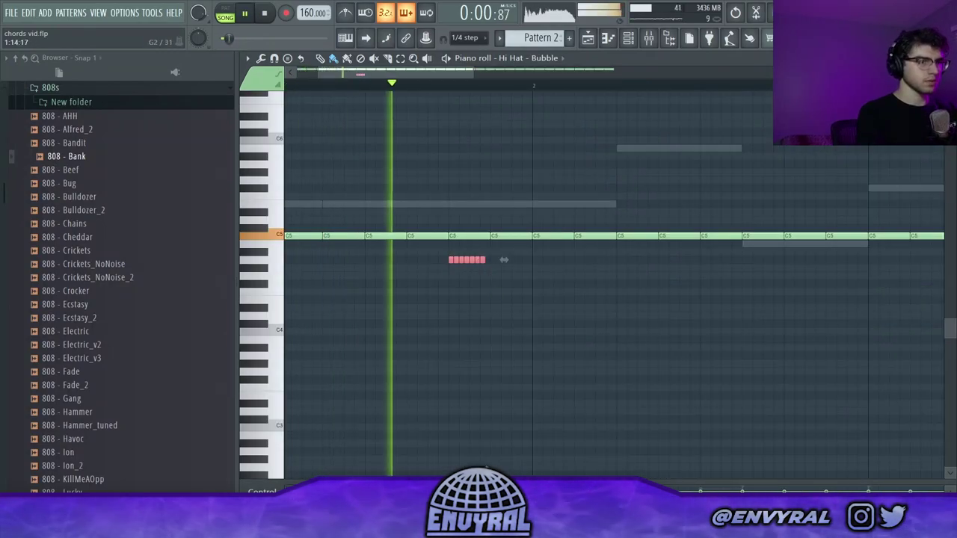
left_click_drag(482, 482, 463, 276)
key("space")
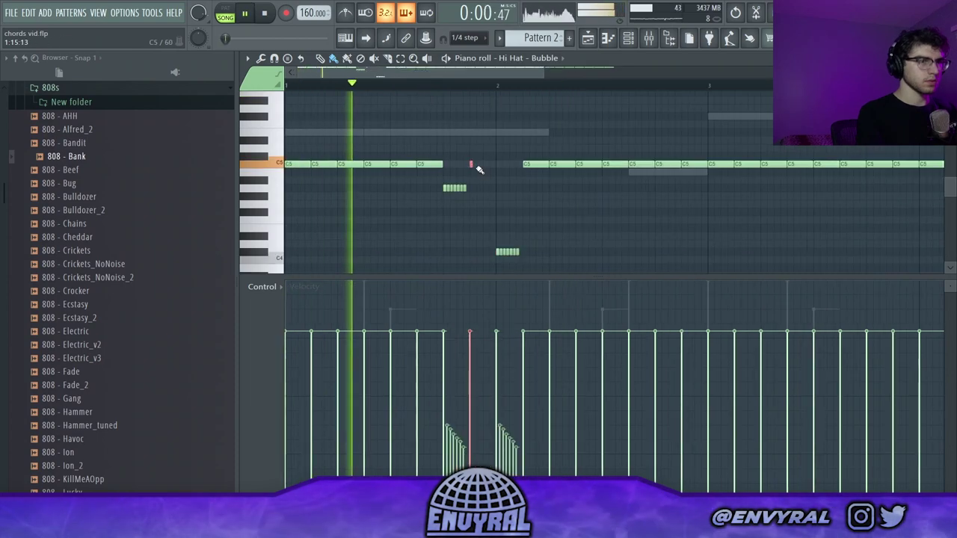
- Lengthen the short C5 hit after the bar 1 roll to two steps and delete the C5 hits in bars 3 and 4
left_click_drag(472, 165, 498, 165)
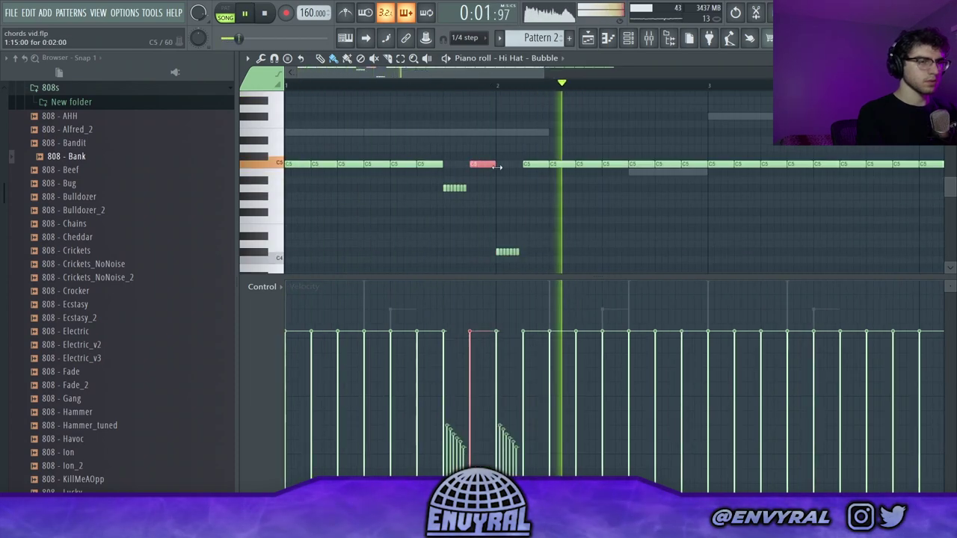
scroll(445, 87, "down", 3)
key("space")
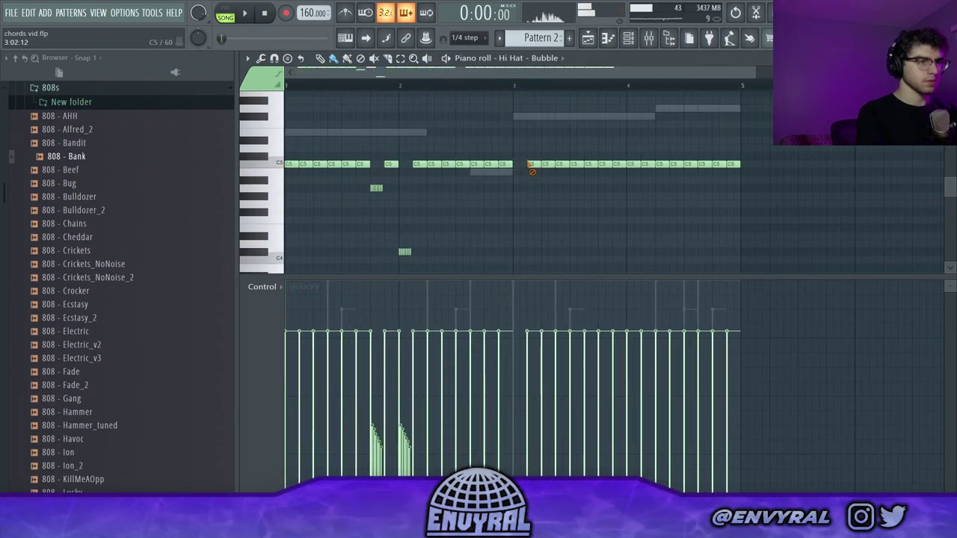
right_click(726, 164)
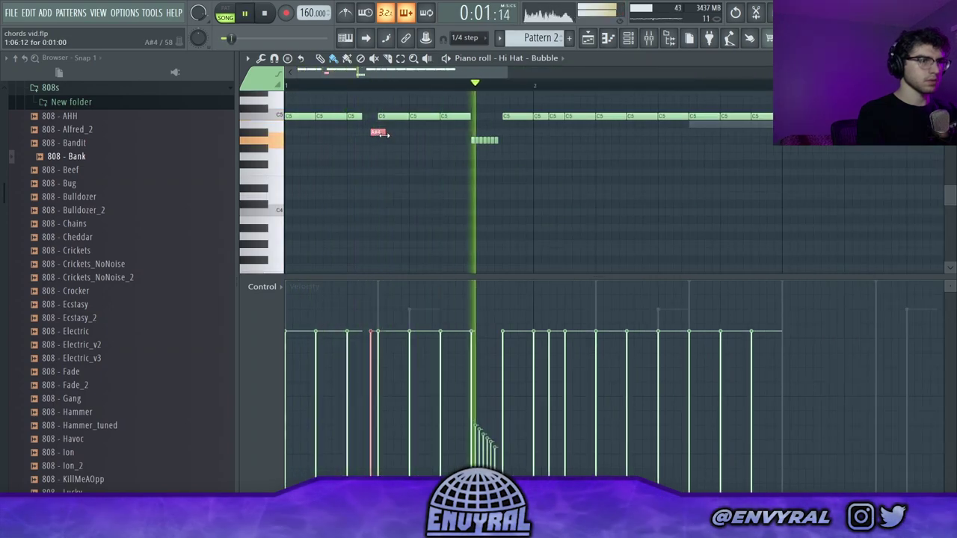
- Shorten the A#4 hit in bar 1 and move the short C5 hit early in bar 2 down to A#4
left_click_drag(381, 133, 375, 133)
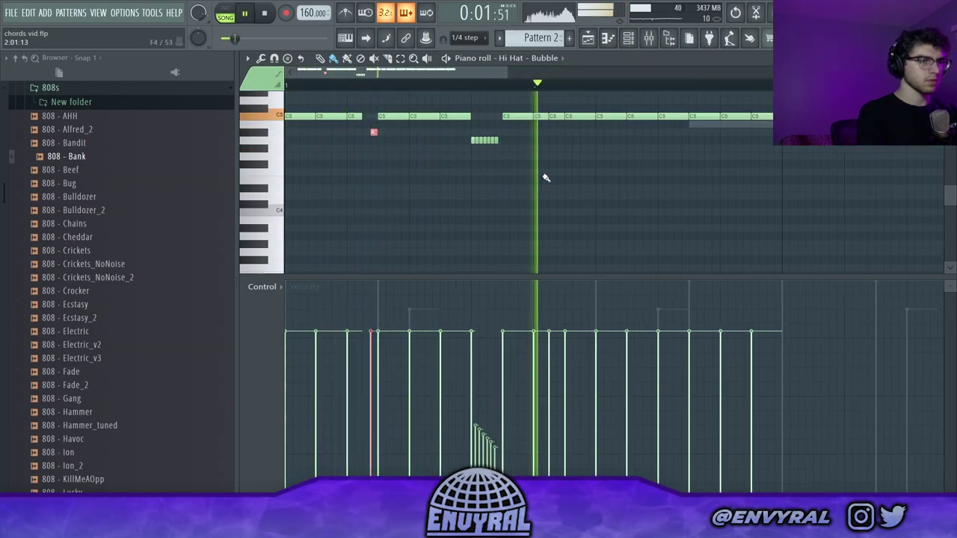
mouse_move(555, 118)
left_mouse_down()
mouse_move(562, 140)
mouse_move(561, 132)
left_mouse_up()
- Play the edited hi-hats and duplicate bars 1 and 2 into bars 3 and 4
key("space")
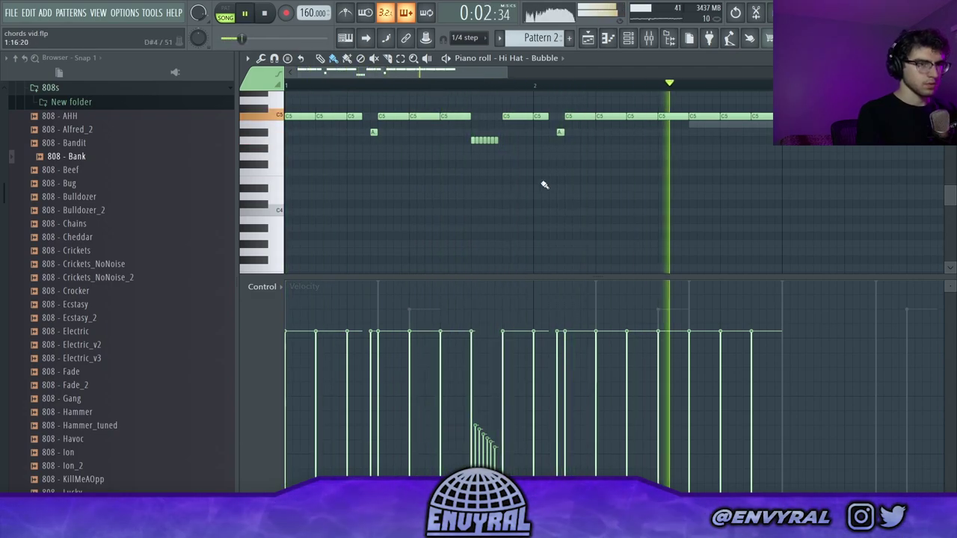
scroll(570, 90, "down", 2)
key("ctrl+a")
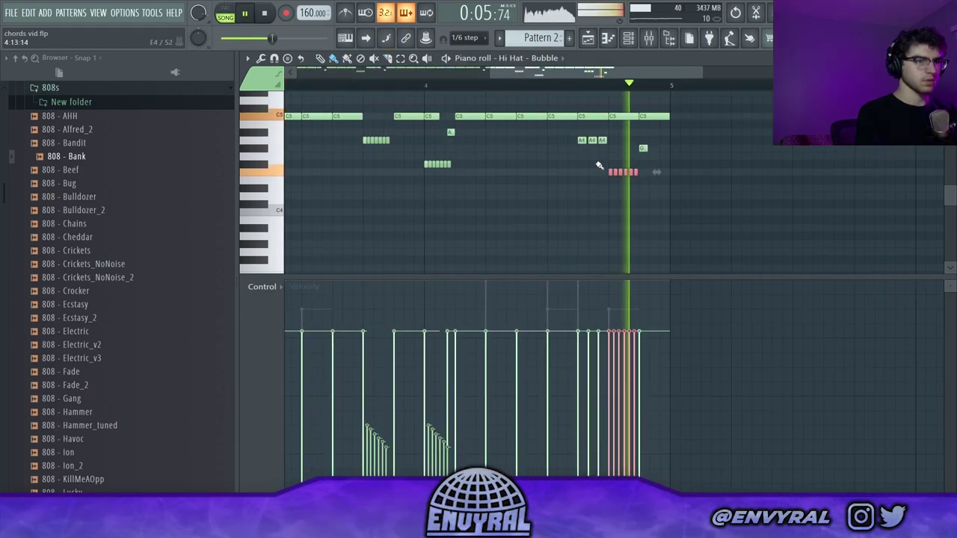
- Thin the hi-hat rolls at the end of bar 4 to two A4 hits and four F4 hits while replaying the section
left_click(447, 83)
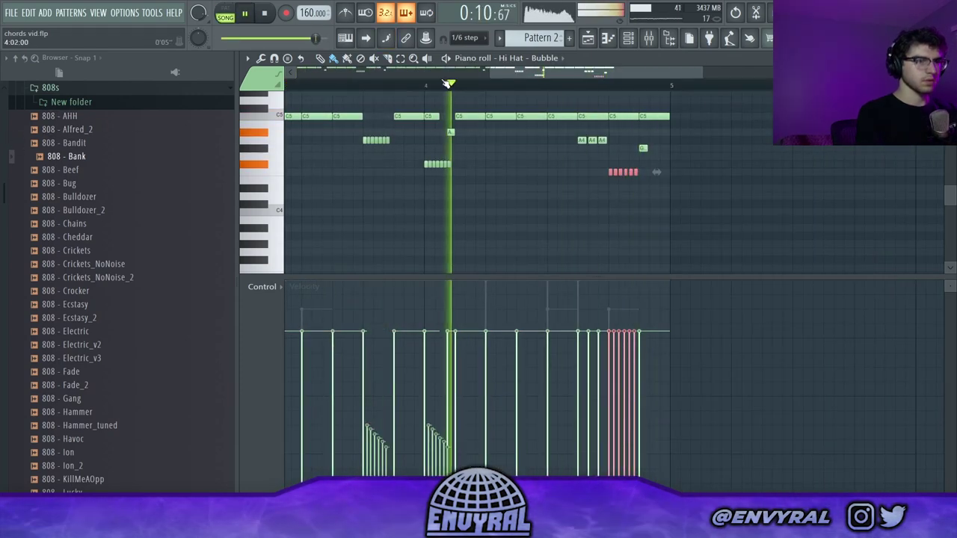
right_click(602, 141)
key("space")
key("space")
right_click(634, 174)
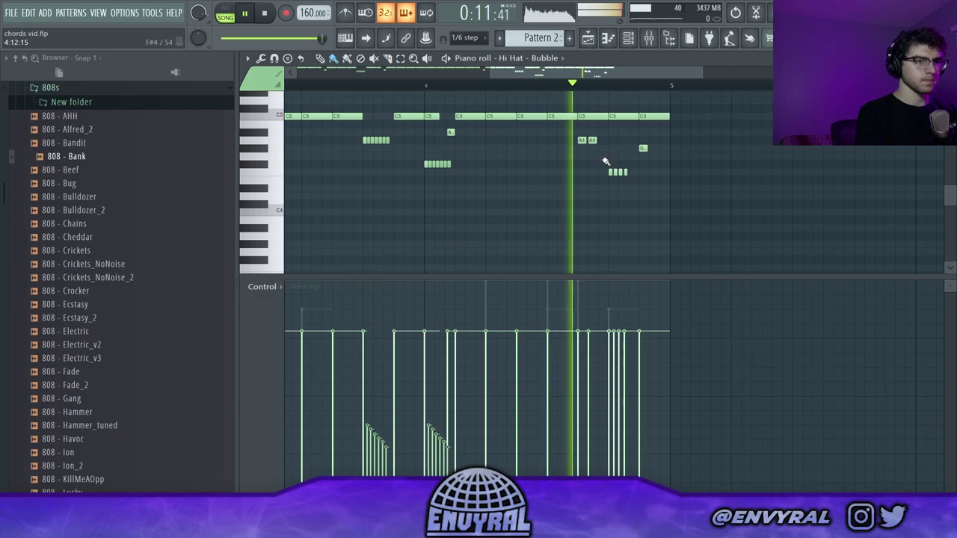
scroll(427, 88, "down", 2)
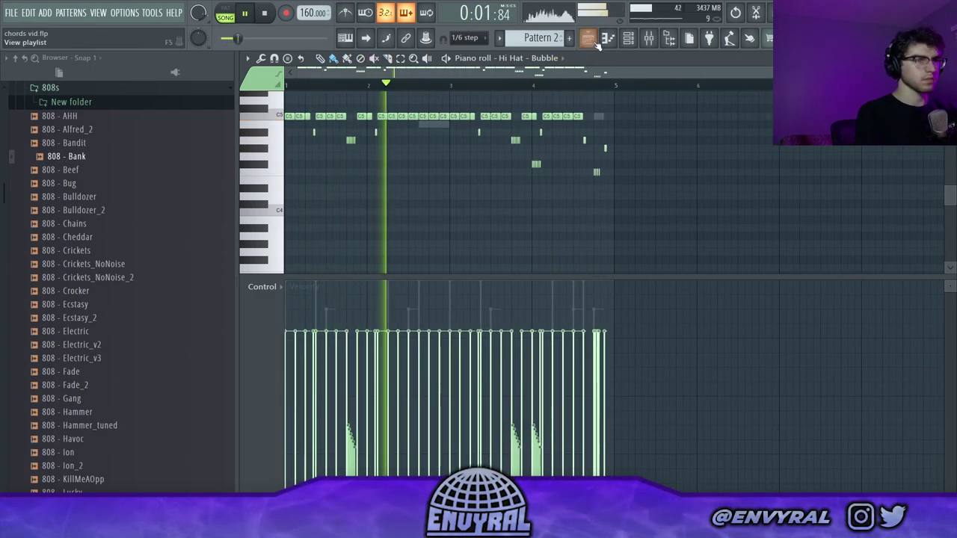
- Return to the playlist, check the New folder of 808 samples, and show the channel rack
left_click(593, 41)
left_click(73, 102)
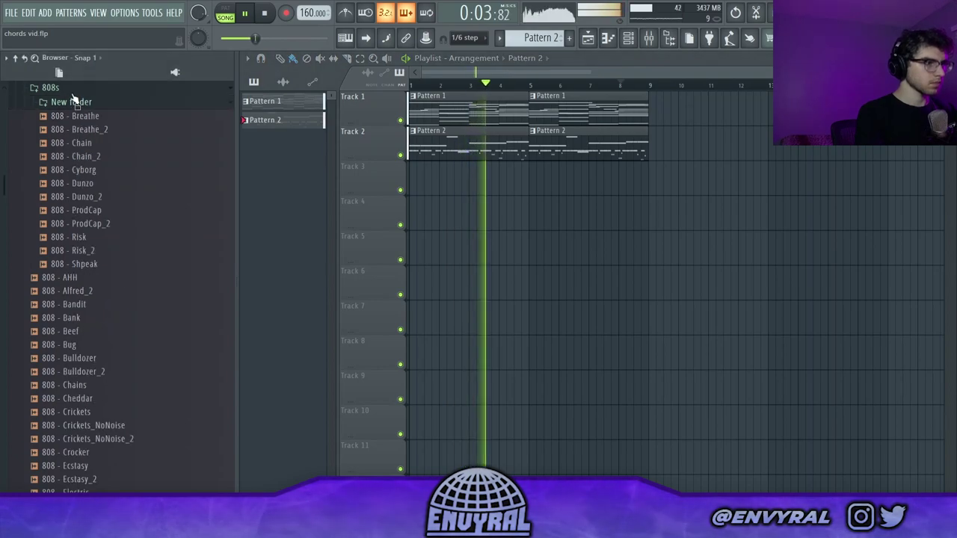
left_click(72, 102)
key("F6")
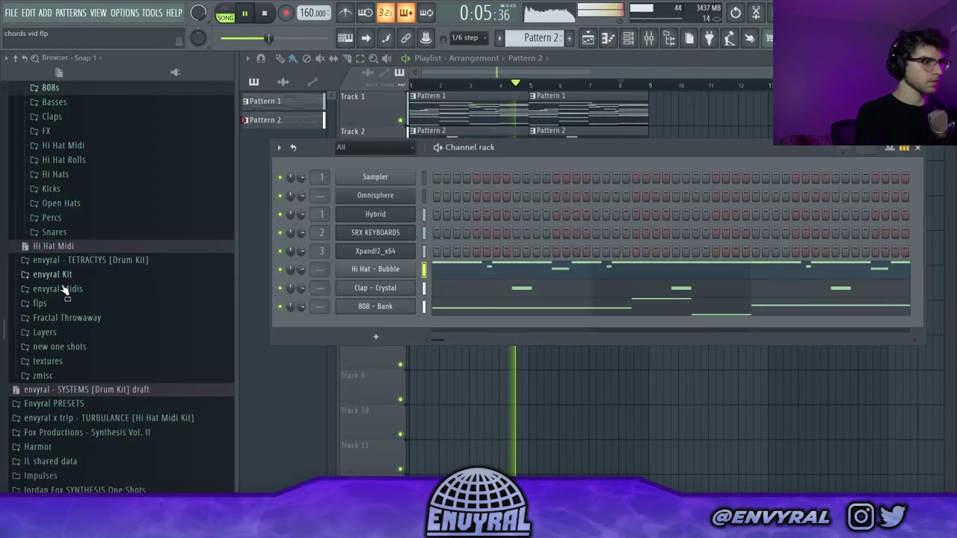
- Add Snare - Dis and Snare - Comet_3 from the Snares folder as new channels
left_click(77, 233)
middle_click(84, 229)
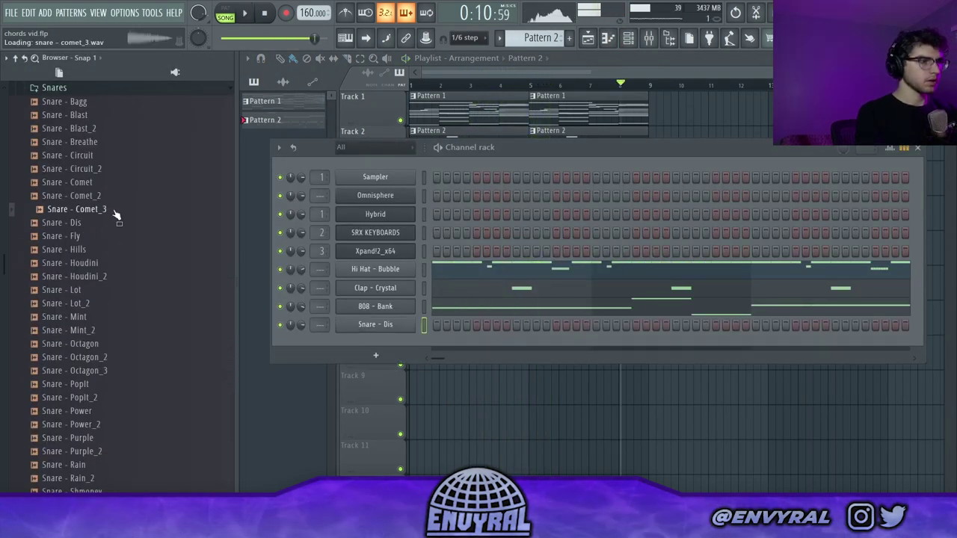
left_click_drag(399, 366, 397, 364)
- Normalize the Snare - Dis sample in its channel settings and return to the channel rack
left_click(381, 324)
left_click(495, 298)
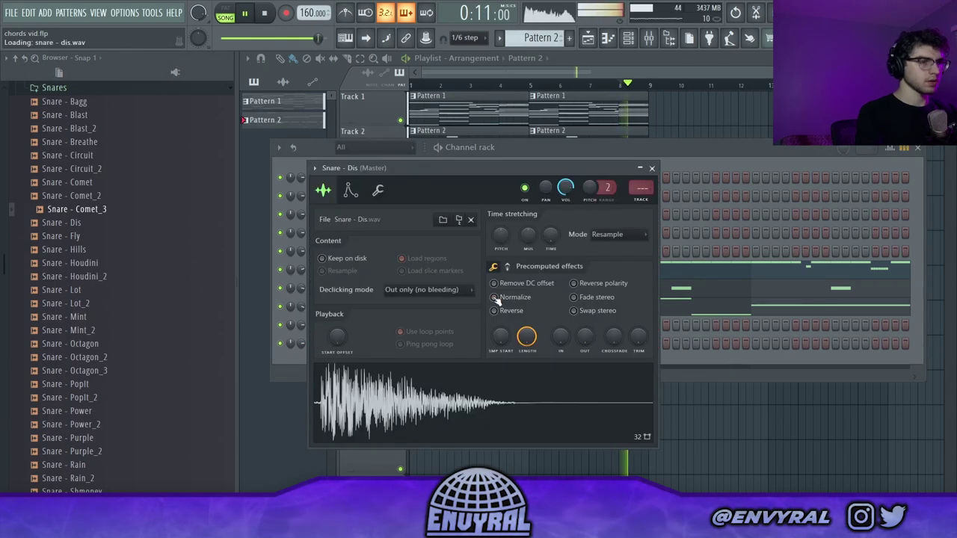
left_click(653, 147)
- Open the piano roll of the Snare - Dis channel
left_click(576, 324)
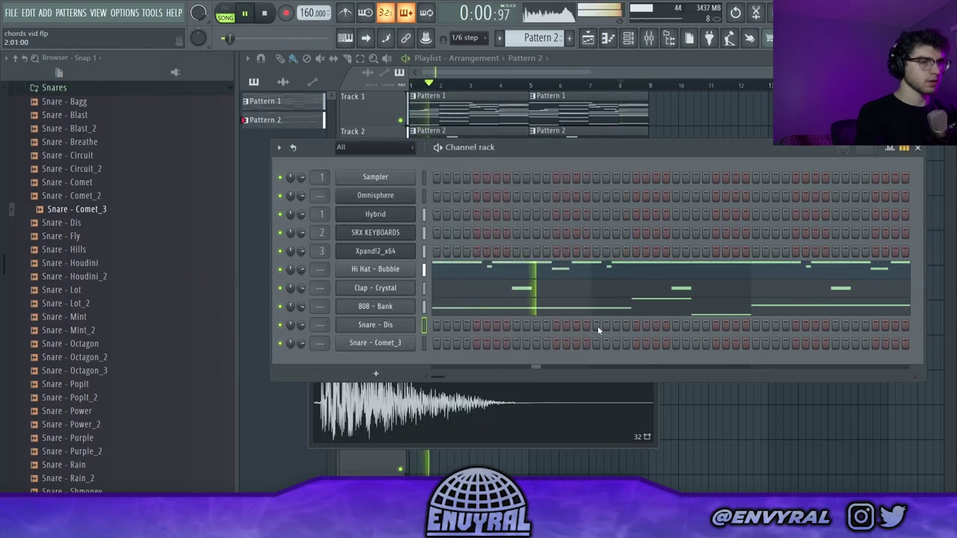
right_click(389, 327)
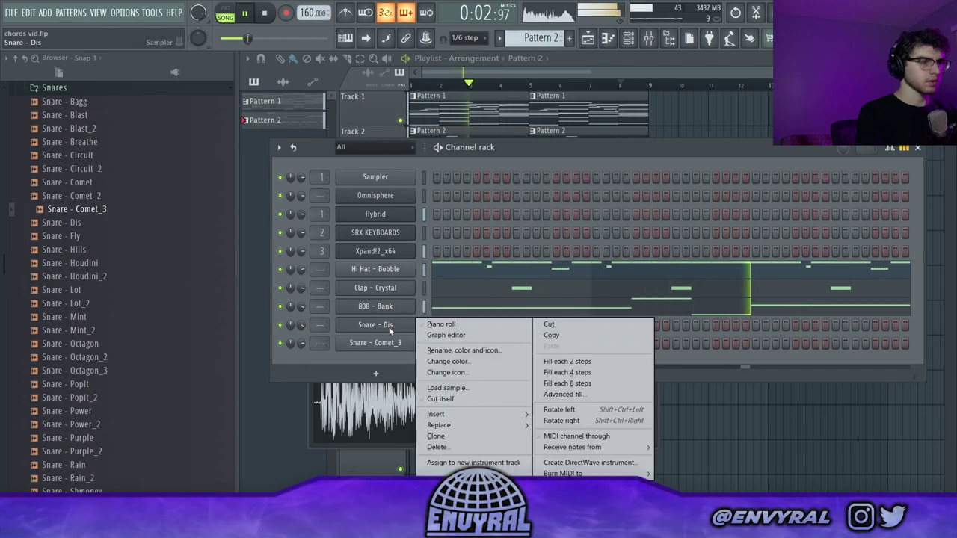
left_click(442, 326)
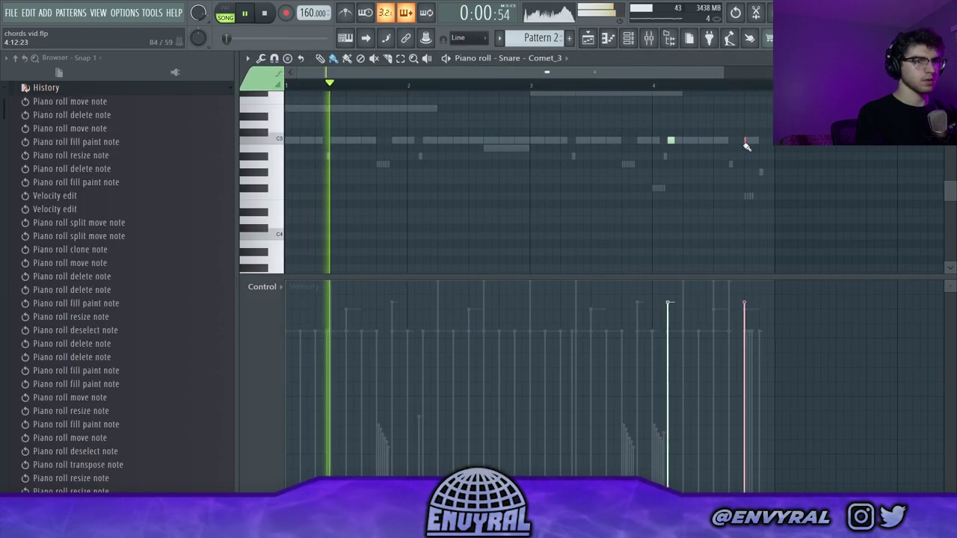
- Delete the Snare - Comet_3 hit early in bar 4 and switch the piano roll to Clap - Crystal
right_click(670, 141)
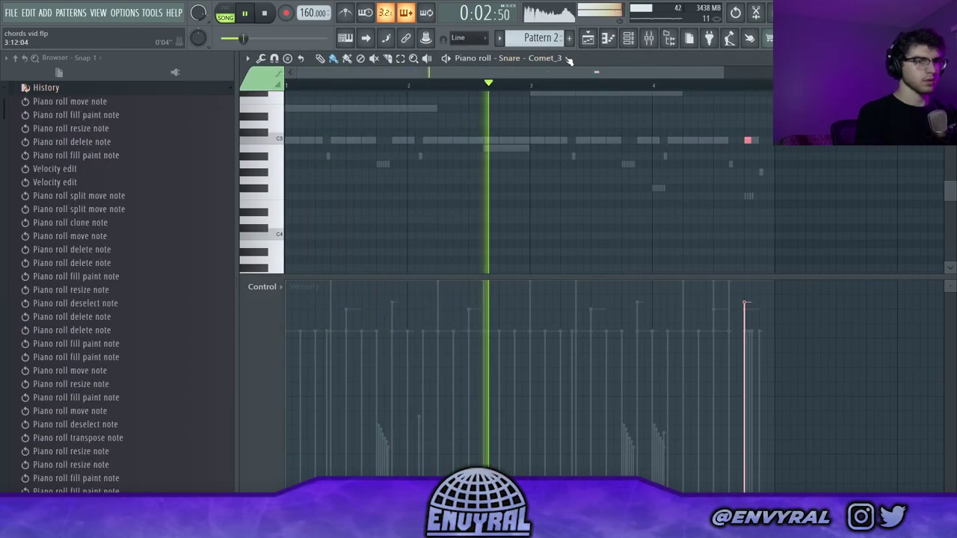
left_click(565, 59)
left_click(531, 147)
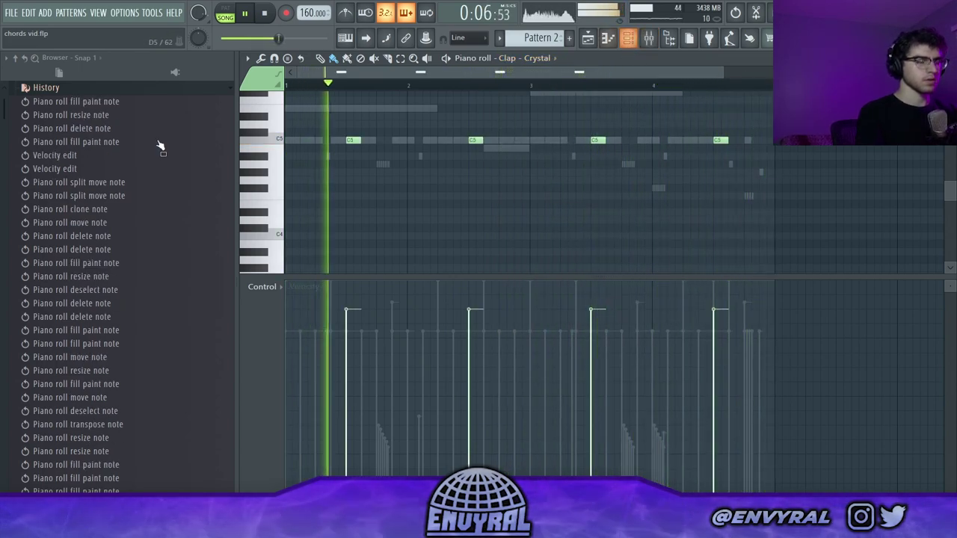
- Browse to the Open Hats folder of the envyral - SYSTEMS drum kit and preview Open Hat - Door
scroll(24, 187, "up", 1)
left_click(46, 103)
scroll(86, 403, "down", 5)
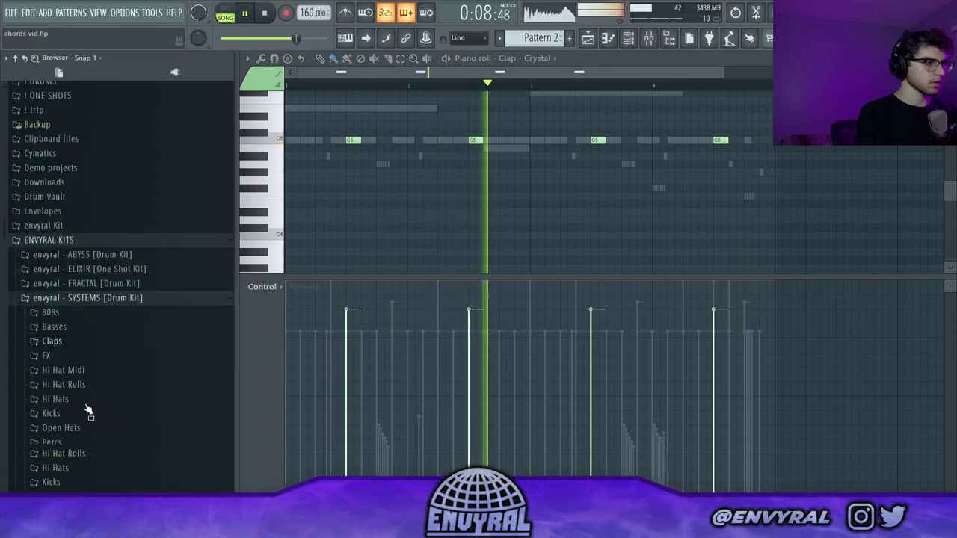
left_click(71, 408)
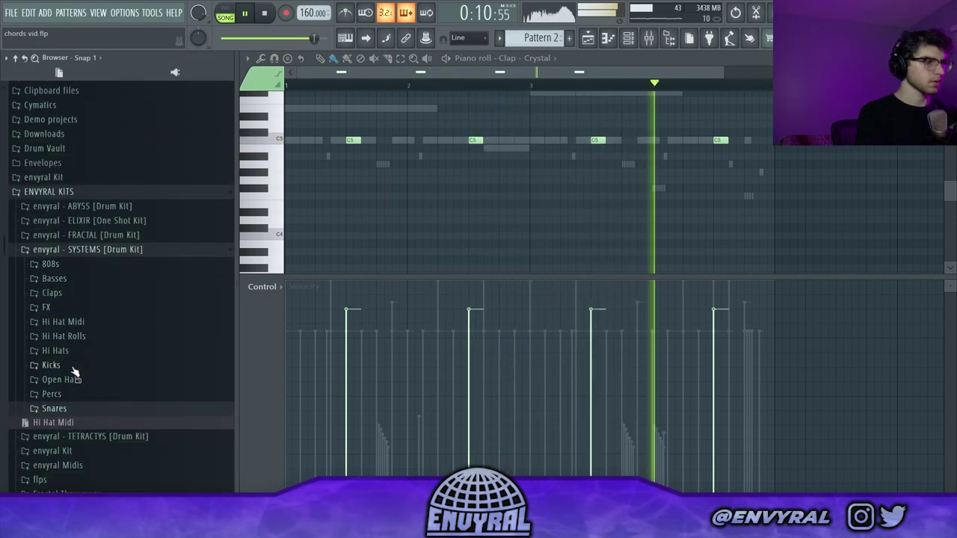
left_click(81, 383)
left_click(85, 395)
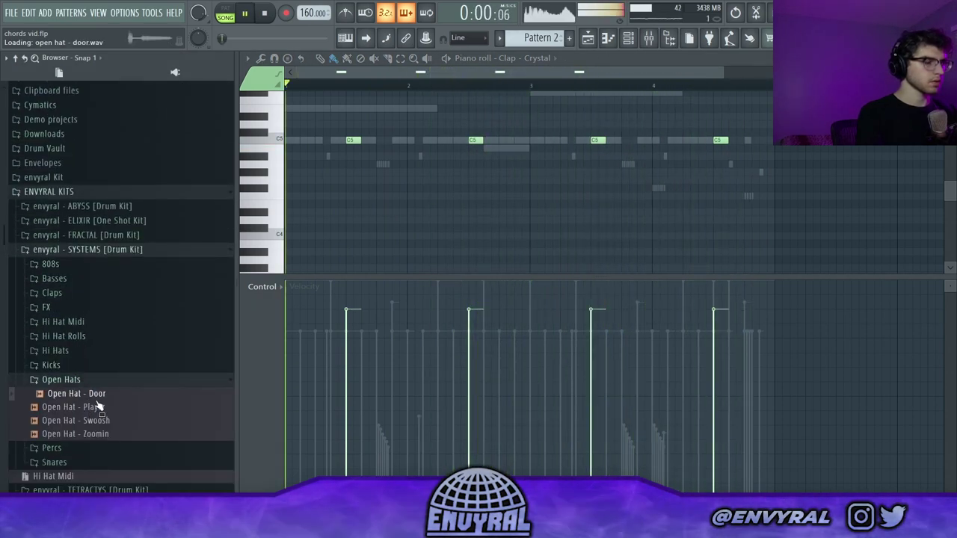
- Add an Open Hat - Player channel and place hits at the start of bars 1 and 3 and beat 2 of bars 2 and 4
left_click(98, 406)
key("F6")
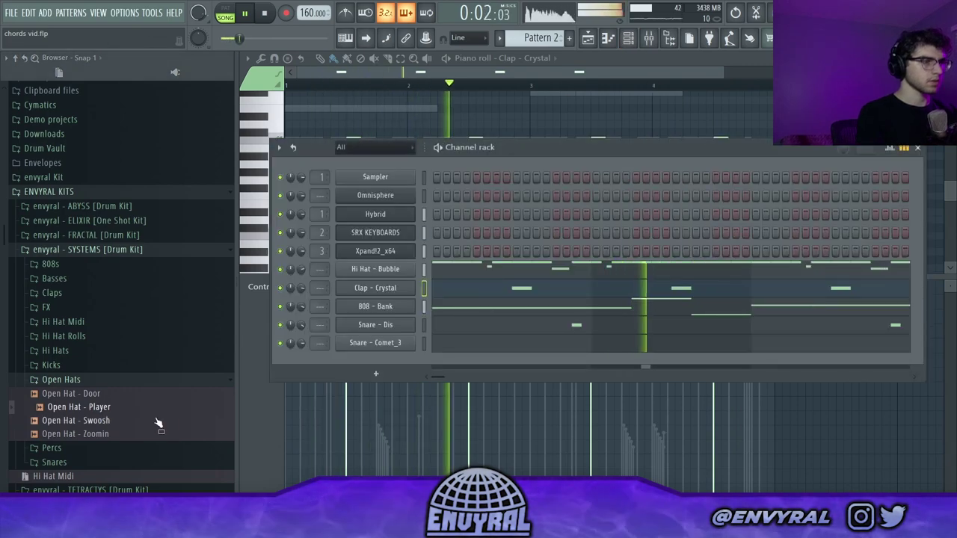
left_click_drag(371, 361, 373, 364)
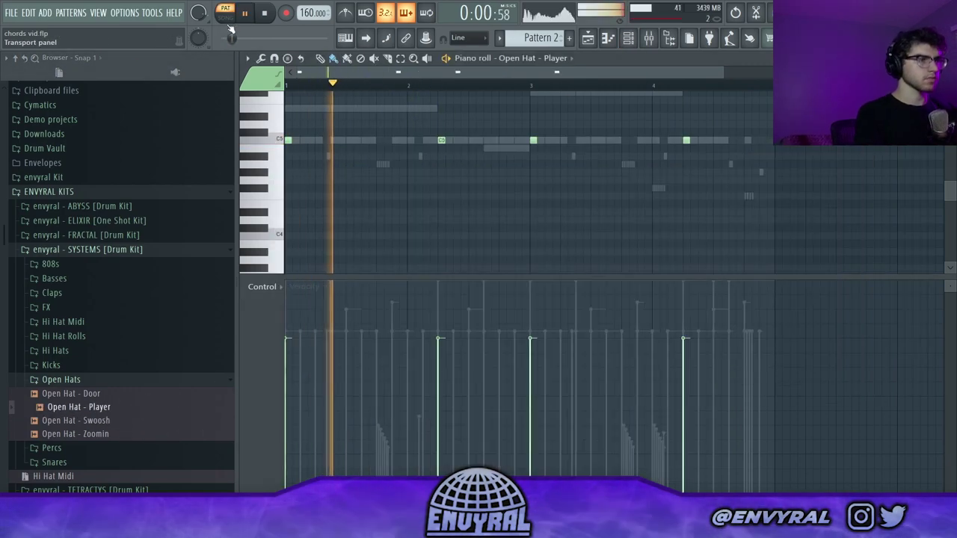
left_click(227, 18)
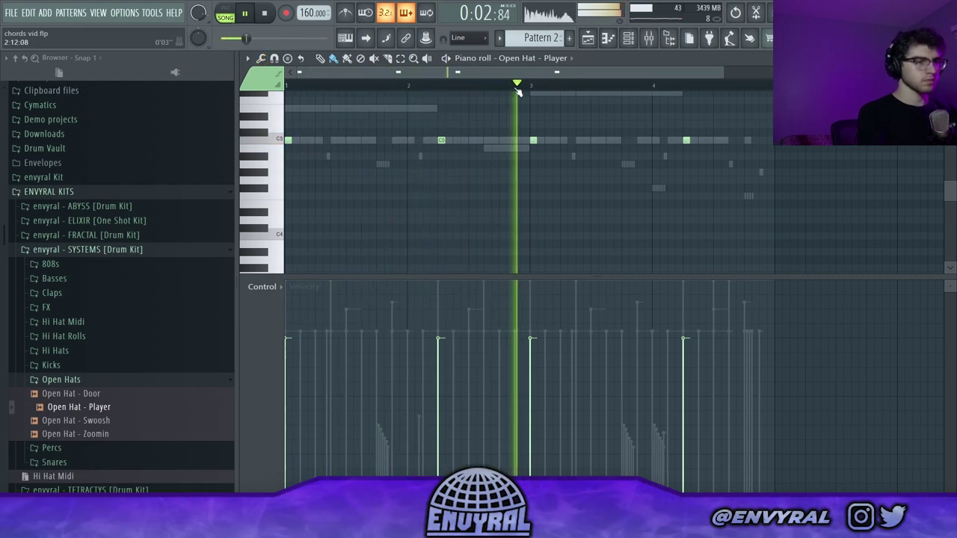
- Add Open Hat - Door as a new channel and move the bar 2 and bar 4 open hat hits to it
key("F6")
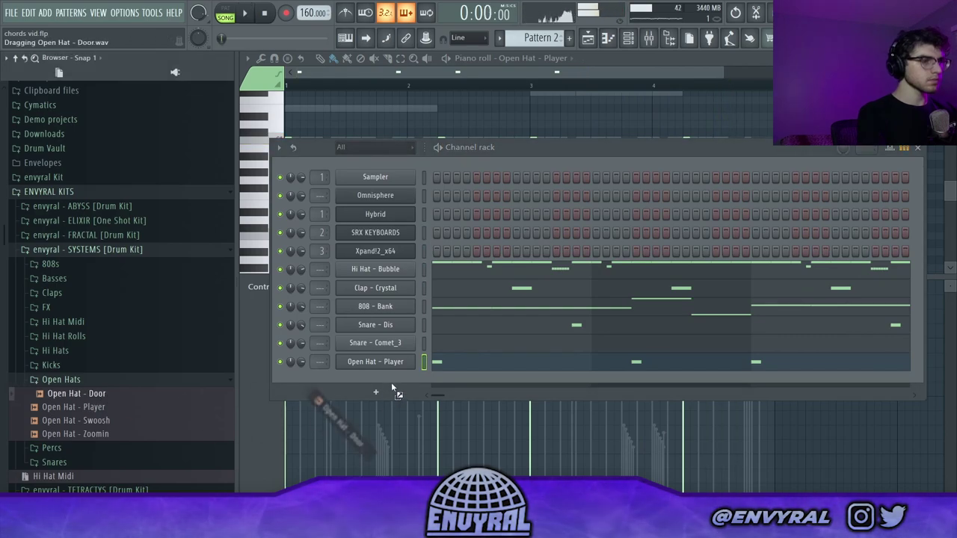
left_click_drag(392, 387, 393, 389)
key("space")
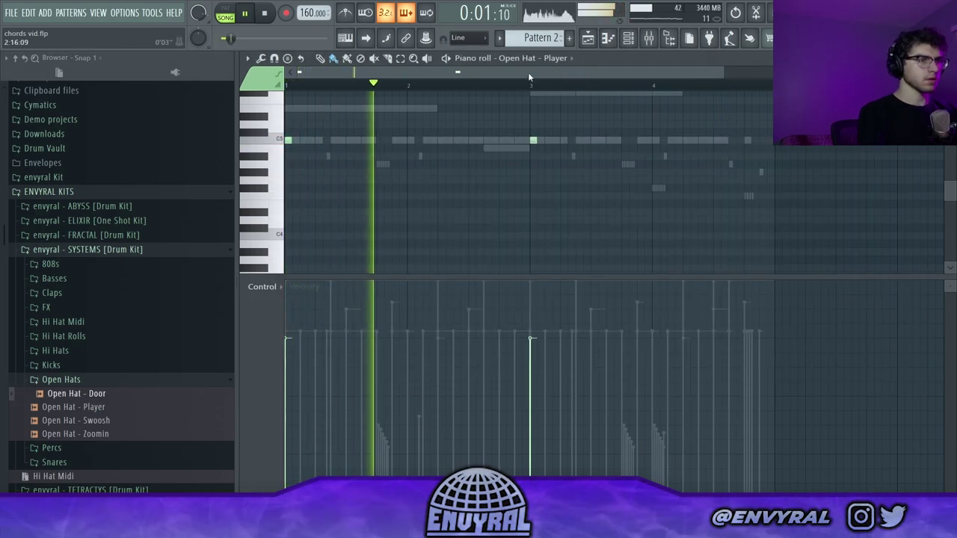
left_click(540, 59)
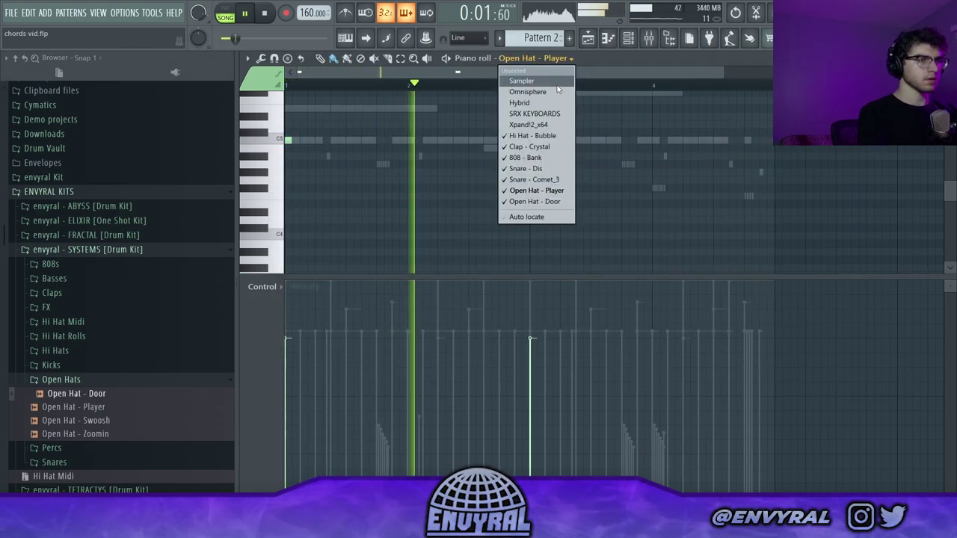
left_click(545, 201)
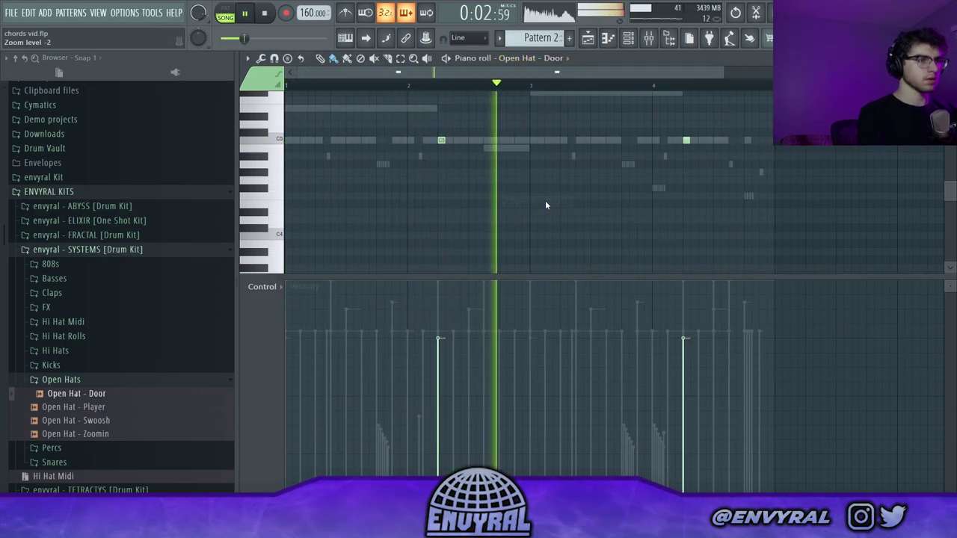
- Load Mallet - Jam from the envyral - ELIXIR one shot kit and enter a rising D5, E5, F#5, A5 figure in Pattern 1
left_click(628, 38)
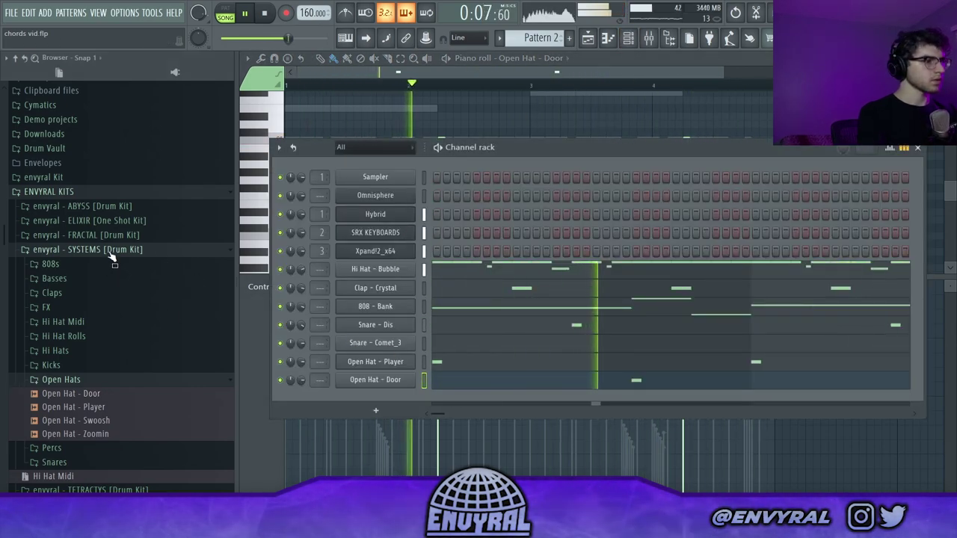
left_click(80, 249)
left_click(589, 38)
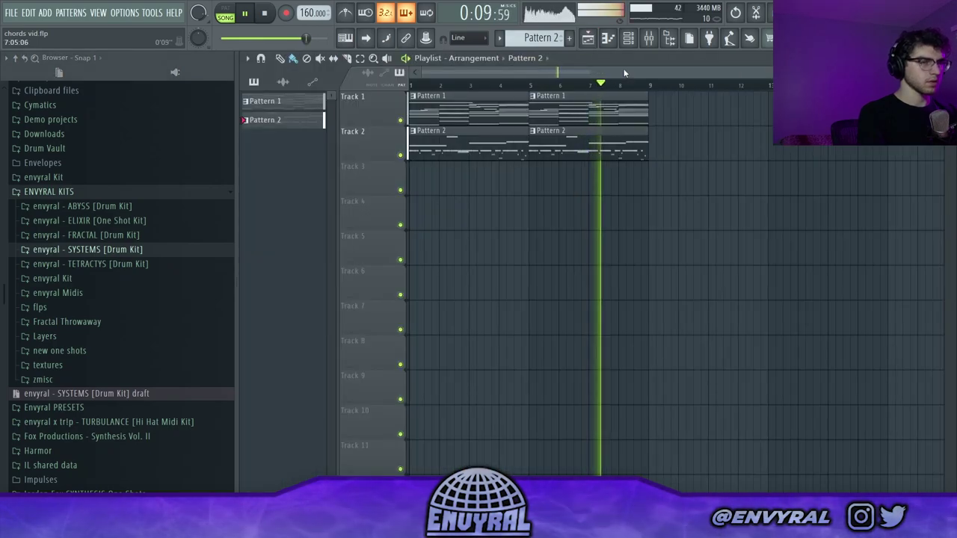
left_click(630, 39)
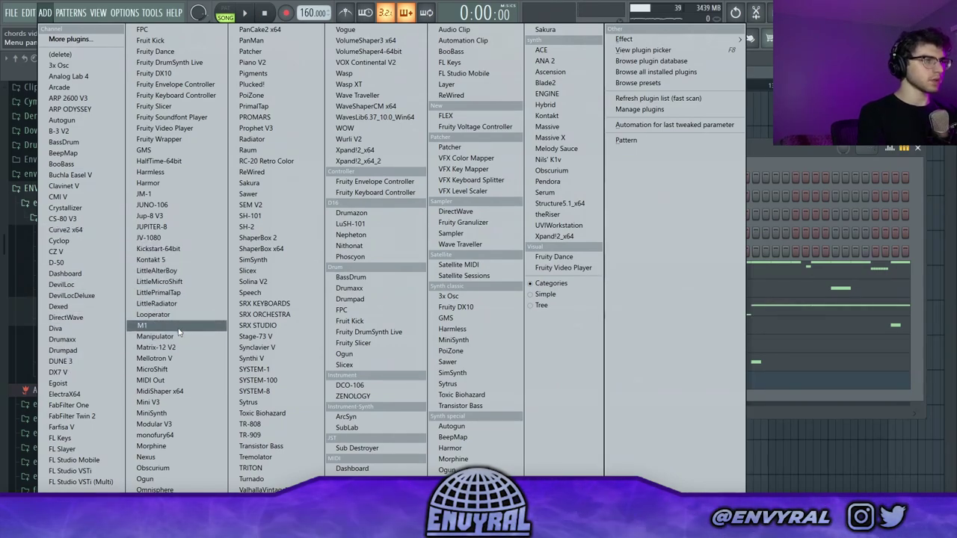
key("Escape")
left_click(95, 216)
left_click(101, 233)
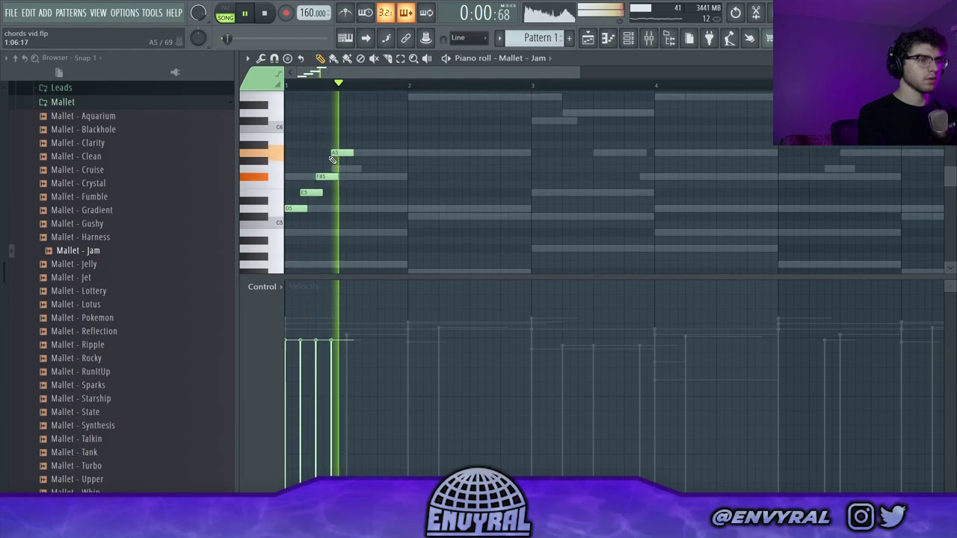
- Repeat the four-note Mallet - Jam figure through bars 1 and 2 and make its notes legato
key("space")
key("ctrl+a")
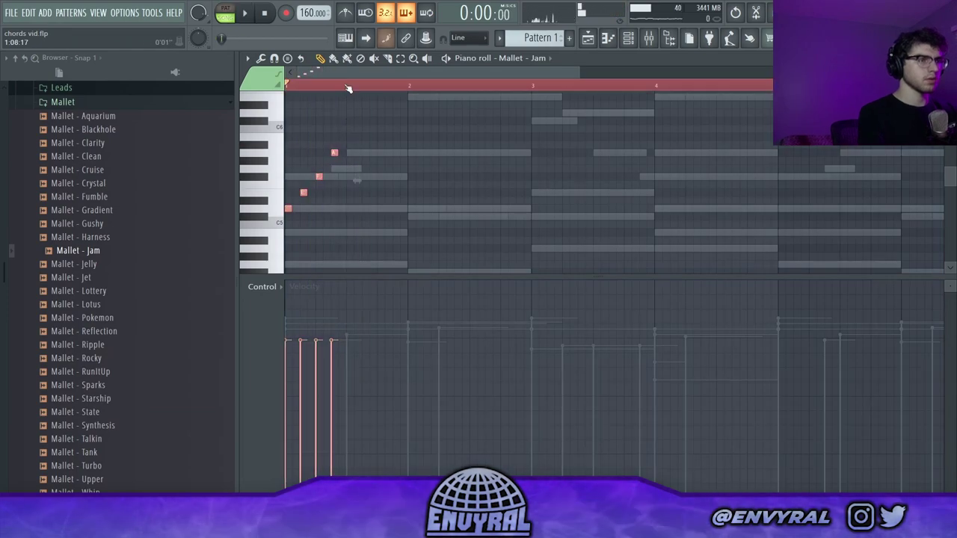
scroll(347, 88, "down", 2)
key("ctrl+b")
key("ctrl+b")
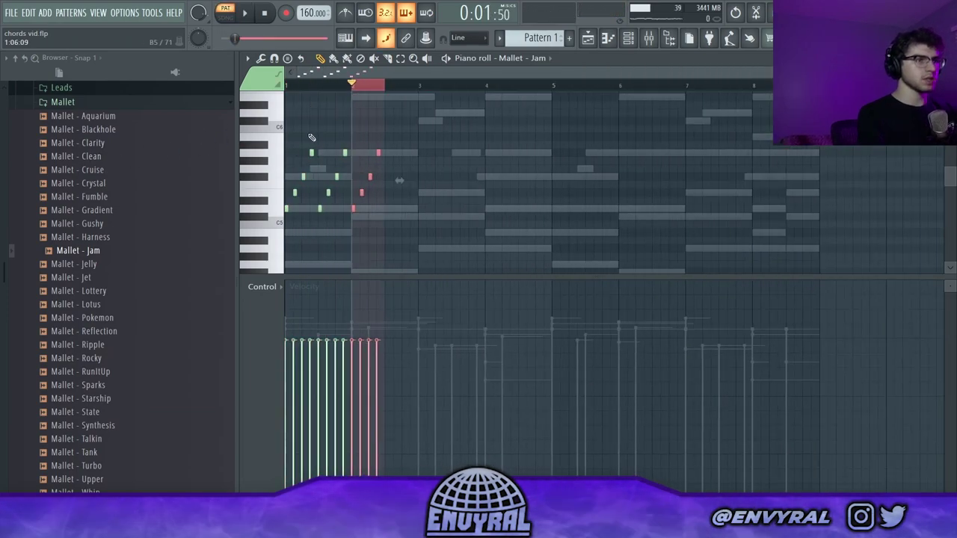
key("ctrl+b")
key("ctrl+a")
key("ctrl+l")
key("space")
key("ctrl+d")
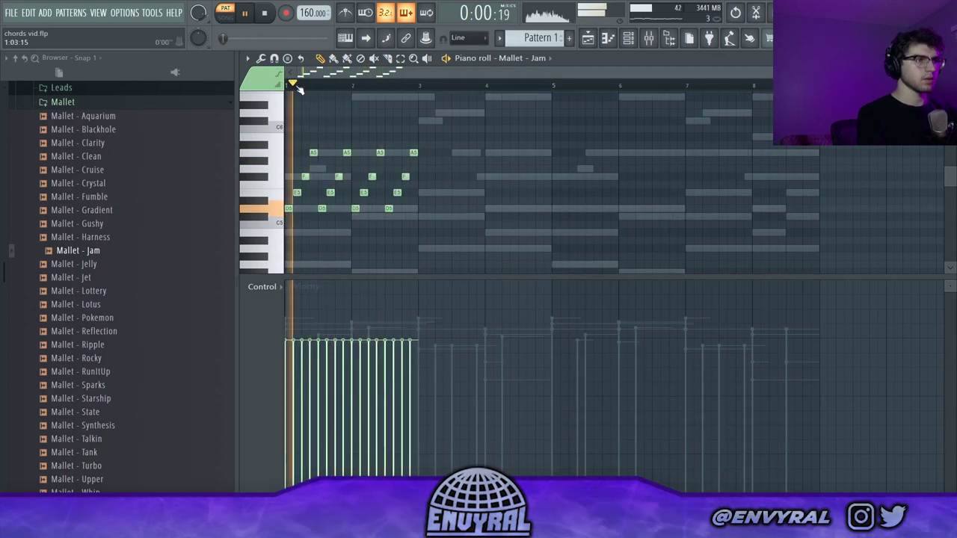
- Replace the mallet sample with Bell - Button and extend the arpeggio to four bars with D6 and B5 accent notes
scroll(299, 88, "up", 2)
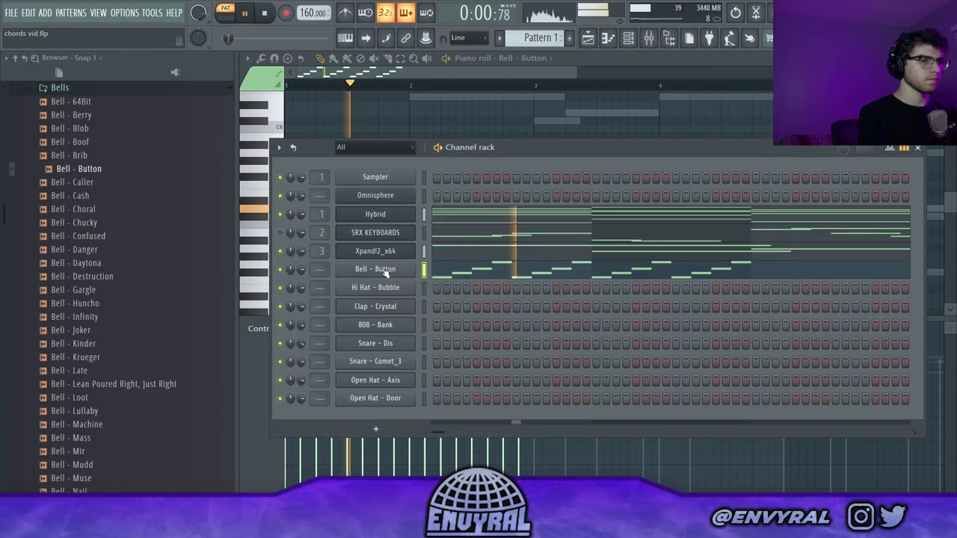
left_click(384, 270)
left_click(430, 247)
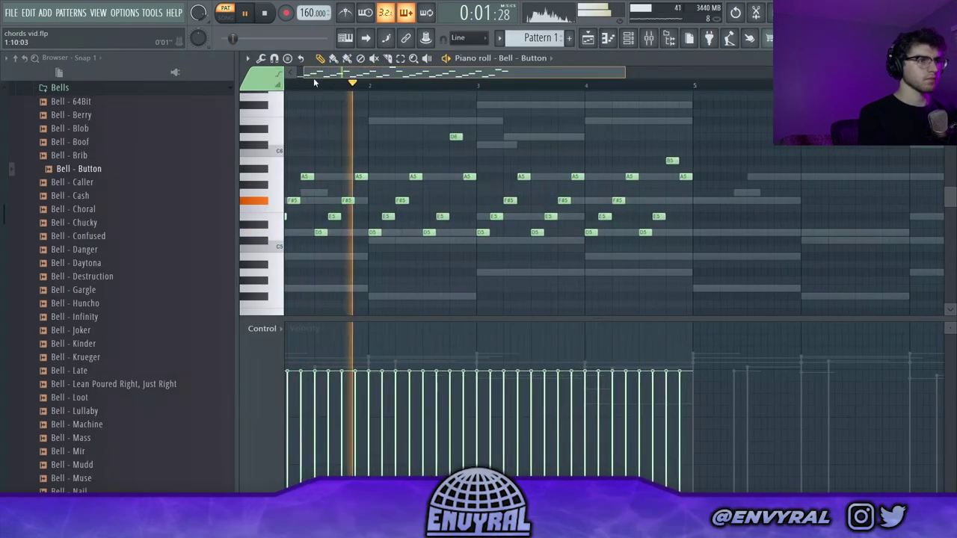
- Apply ValhallaVintageVerb at 38% mix with the Gated Chorus Verb preset and Fruity Chorus to Bell - Button on mixer track 4
left_click_drag(314, 79, 178, 87)
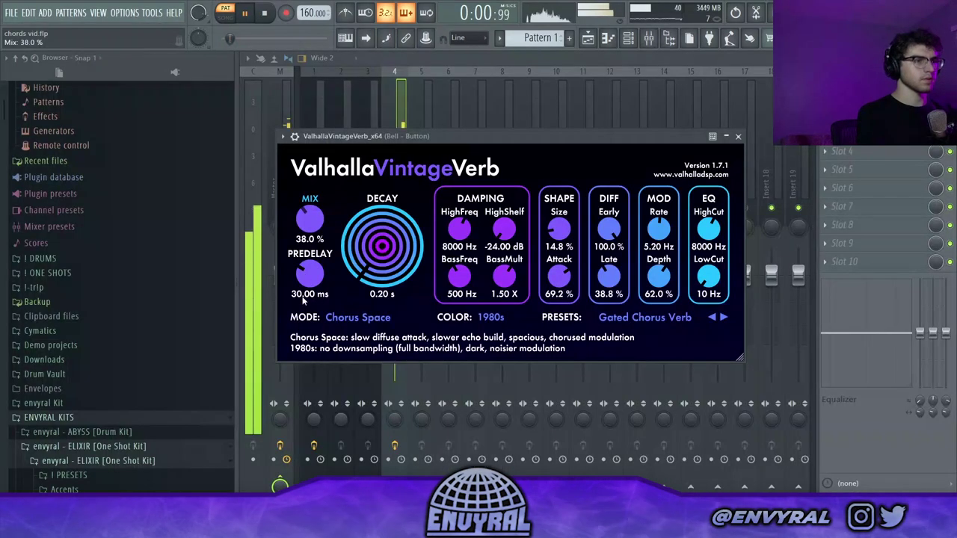
left_click(403, 100)
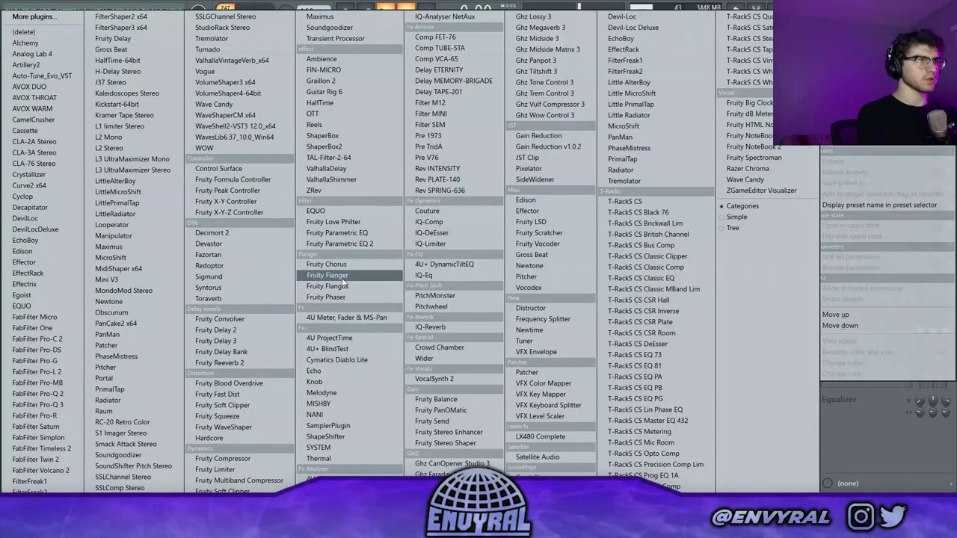
left_click(327, 265)
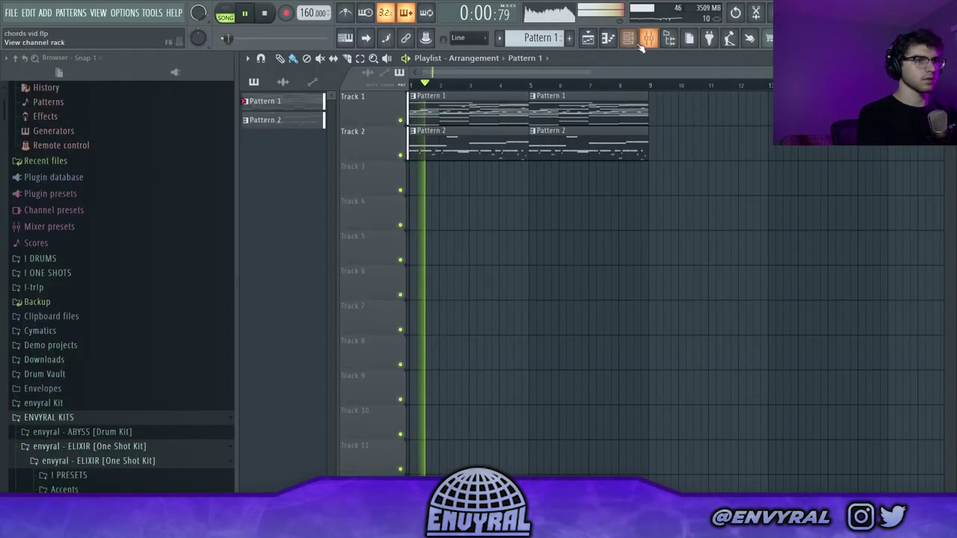
- Open the Bell - Button channel settings and return to the playlist
left_click(627, 39)
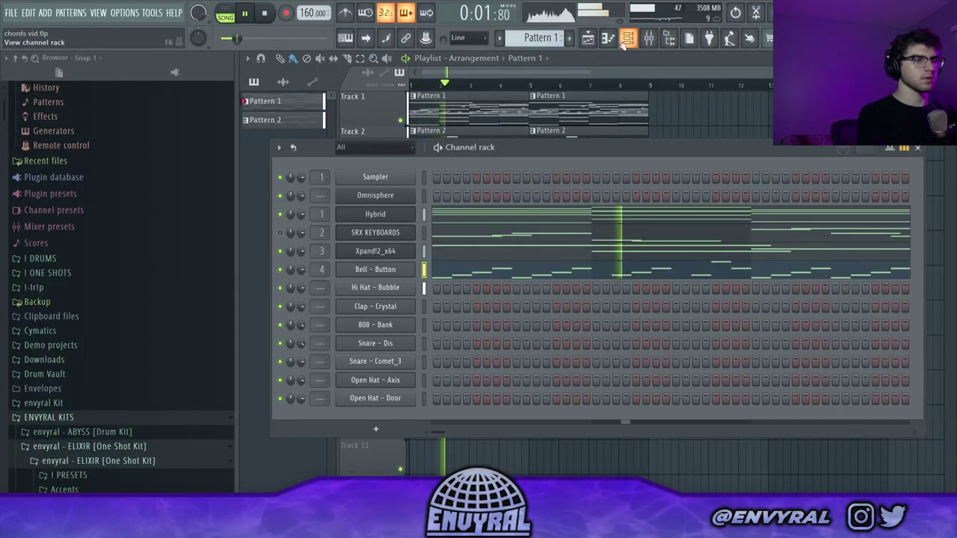
left_click(408, 272)
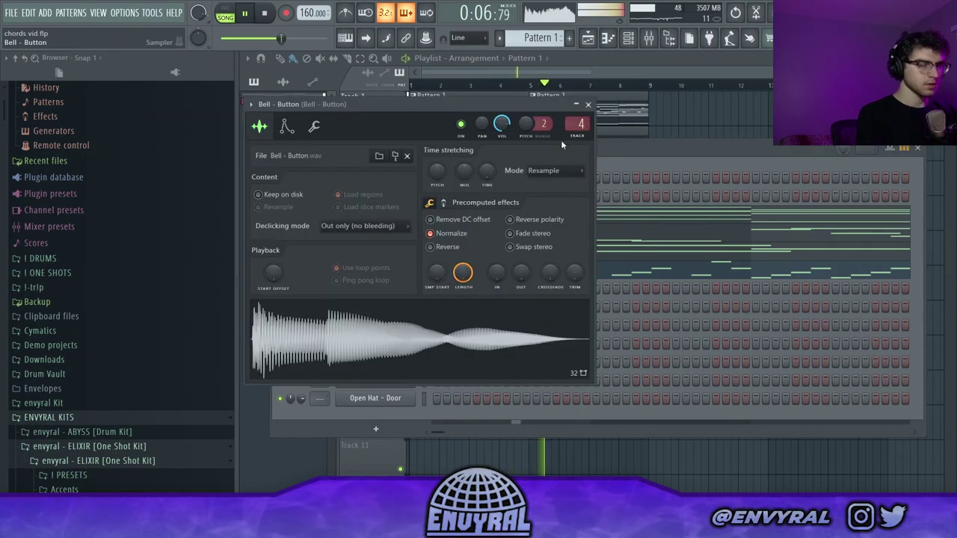
left_click(577, 72)
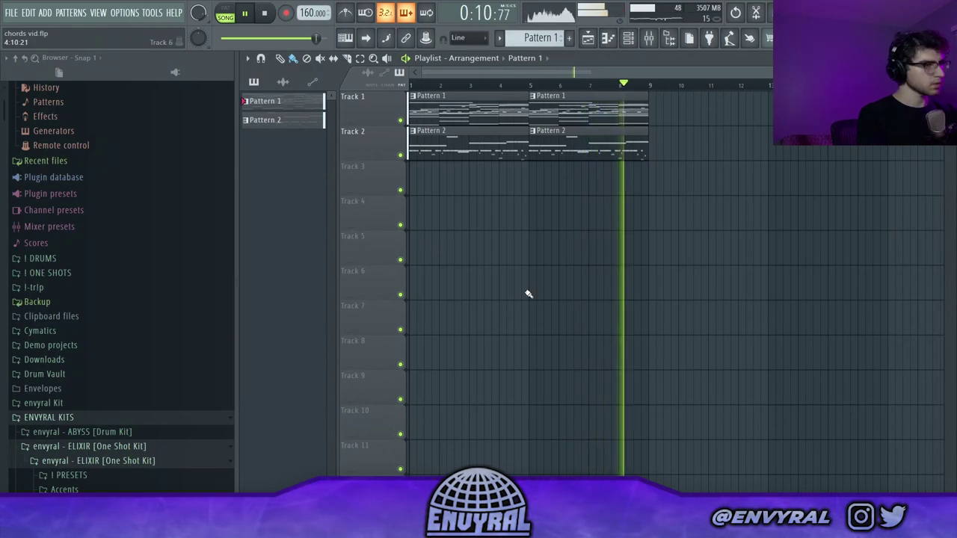
- Split both the melody pattern and the drum pattern by channel in the playlist
right_click(299, 101)
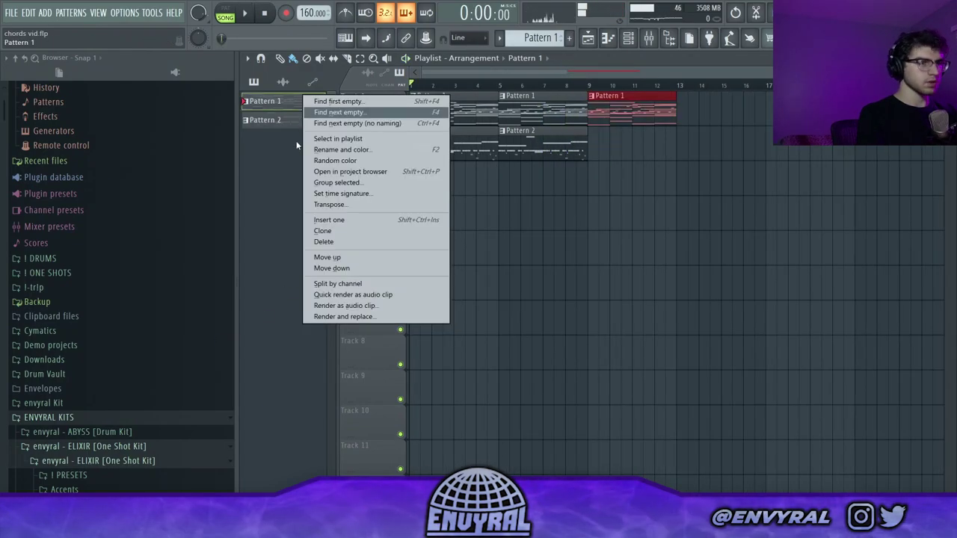
left_click(326, 283)
right_click(287, 178)
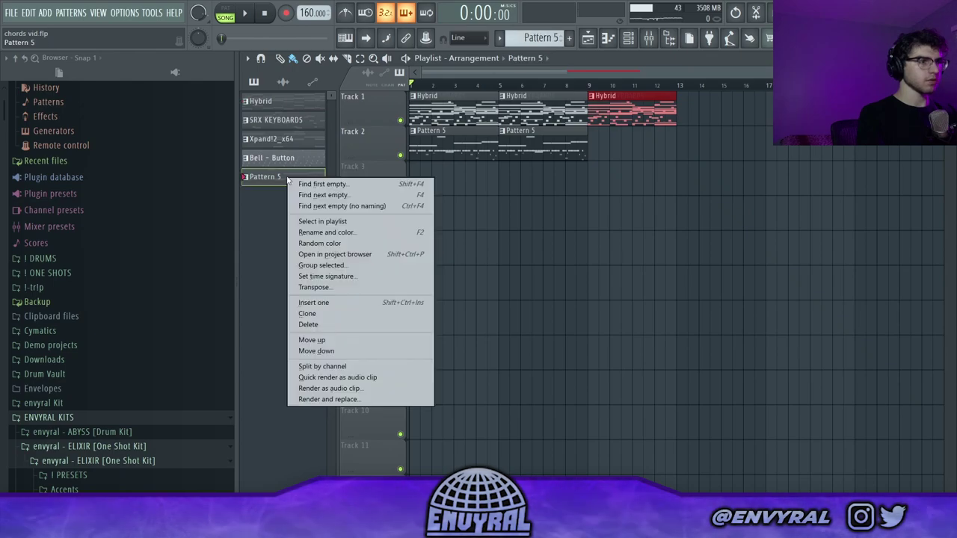
left_click(327, 366)
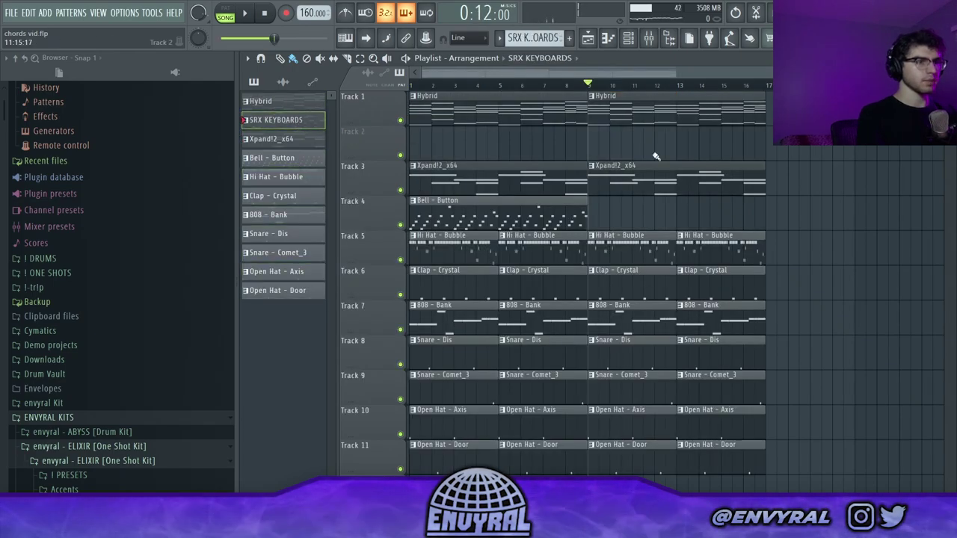
- Place the SRX KEYBOARDS clip on Track 2 at bar 9, enable its channel and set the channel volume to about 82%
left_click_drag(655, 156, 621, 147)
scroll(553, 88, "down", 2)
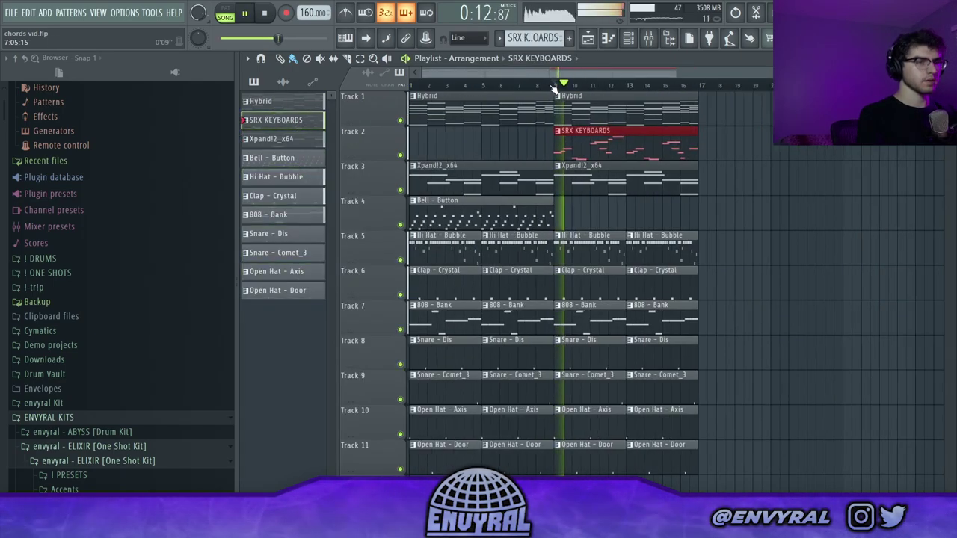
left_click(628, 39)
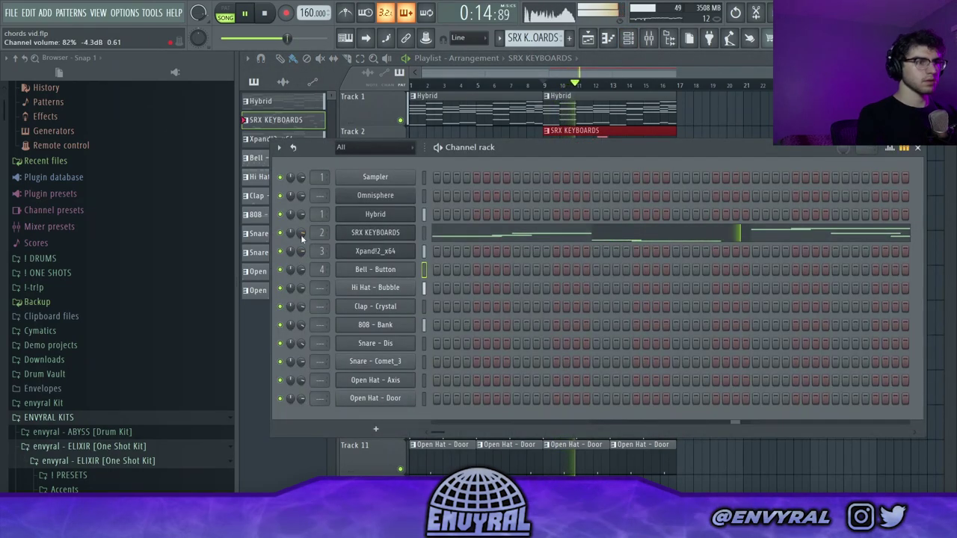
left_click(597, 40)
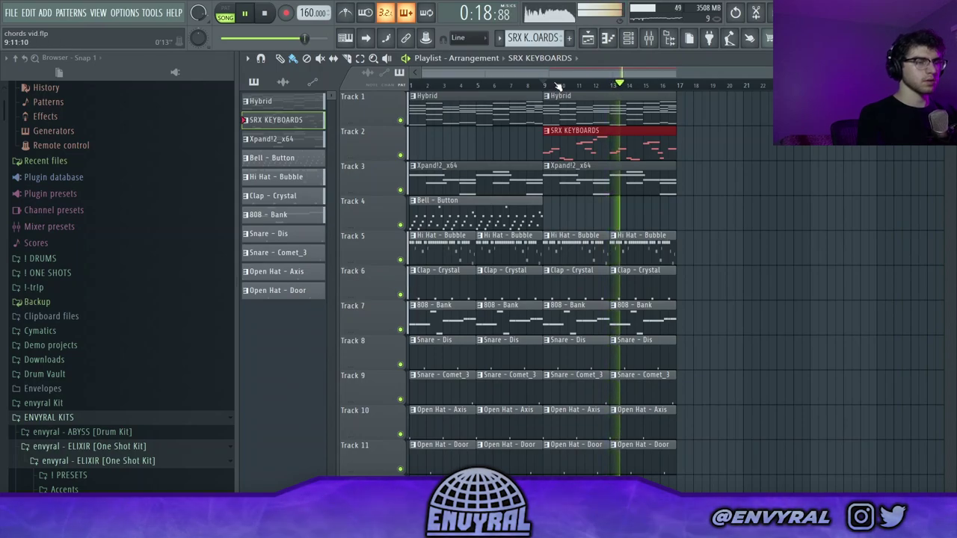
key("ctrl+d")
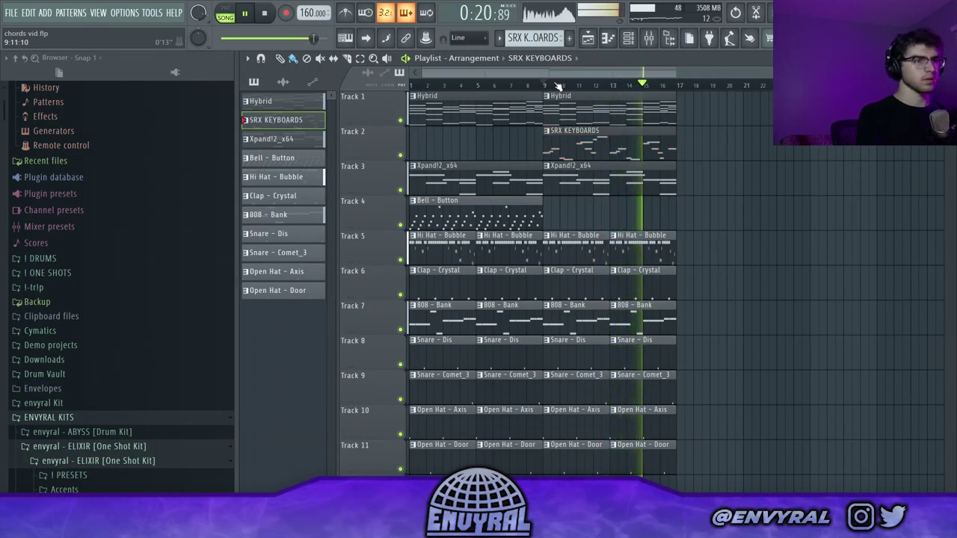
- Extend the arrangement from bar 17 with copies of the Hybrid and Xpand!2_x64 clips on Tracks 1 and 3
left_click(653, 117)
key("ctrl+b")
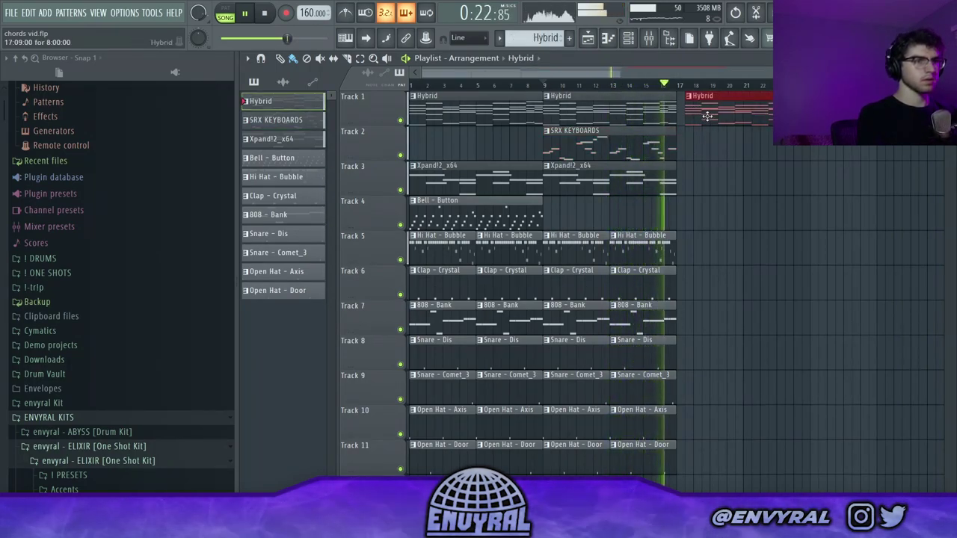
left_click(683, 188)
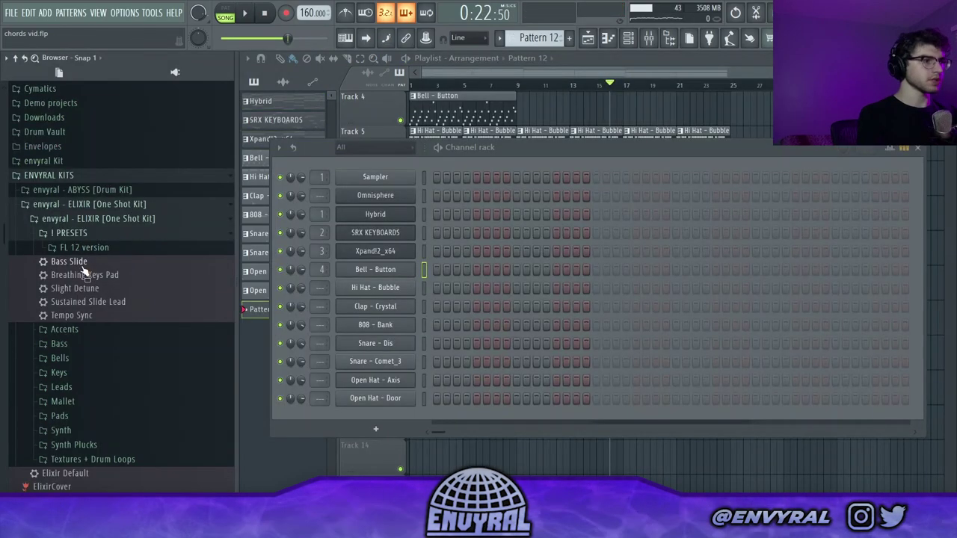
- Add Bass - Alien Sub to Pattern 12 and lengthen its bass notes slightly so that they overlap the following notes
left_click_drag(386, 290, 384, 293)
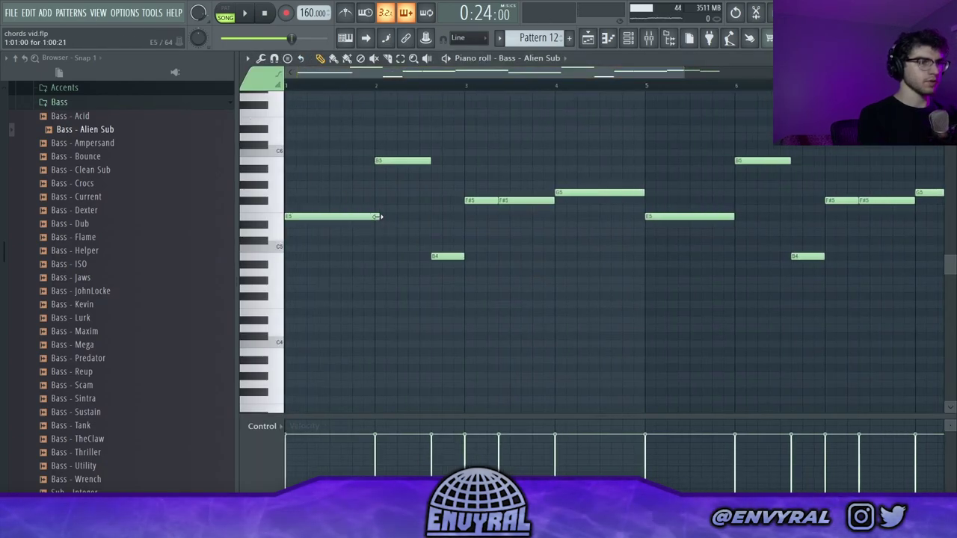
key("space")
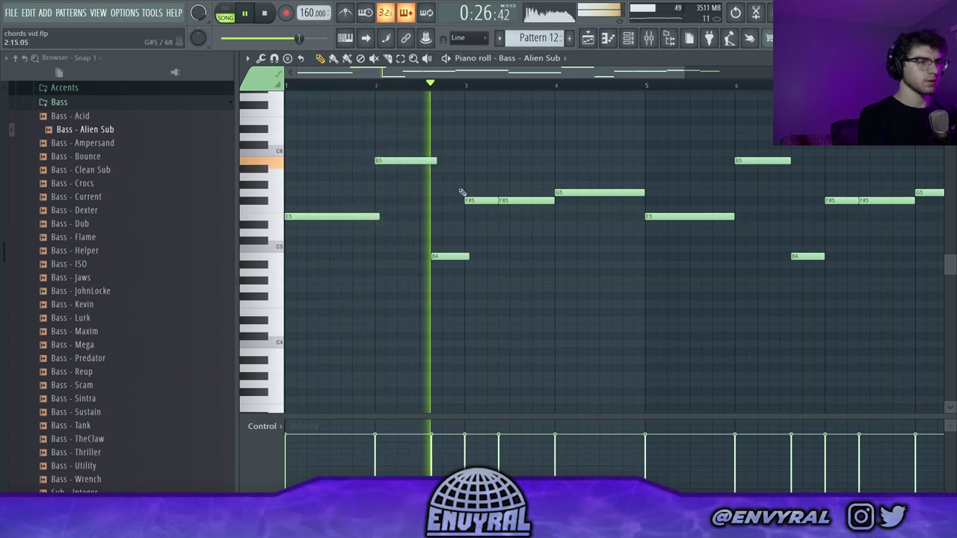
left_click_drag(554, 203, 562, 202)
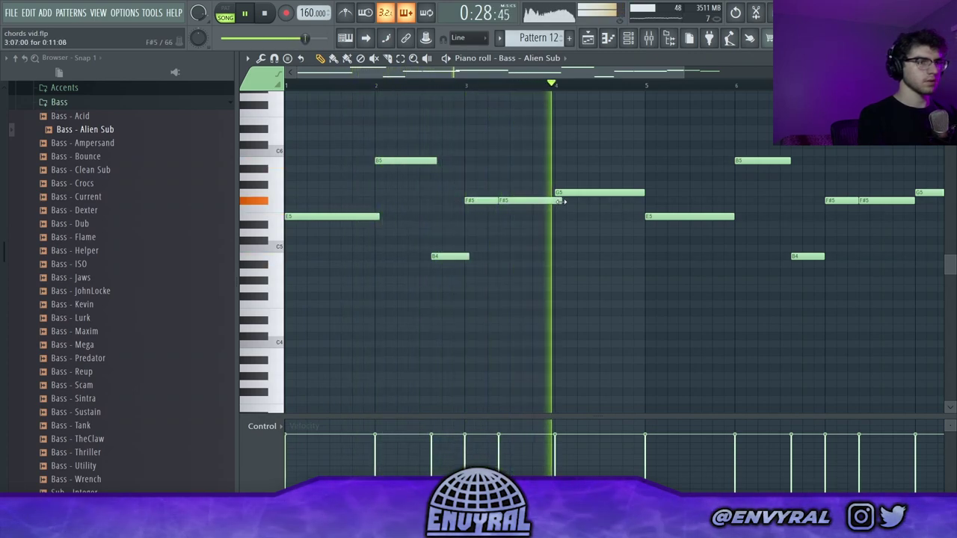
left_click_drag(645, 193, 654, 194)
left_click_drag(733, 217, 741, 217)
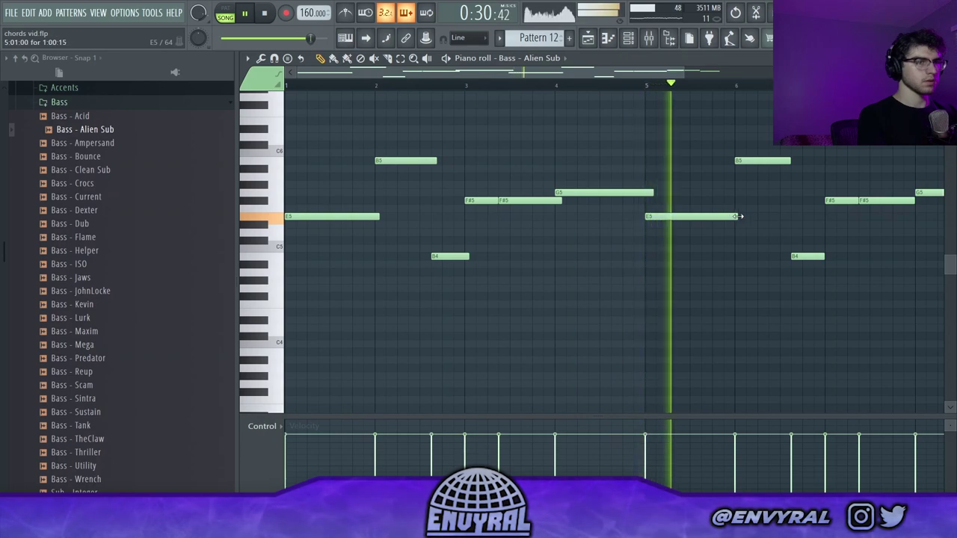
left_click_drag(789, 161, 796, 161)
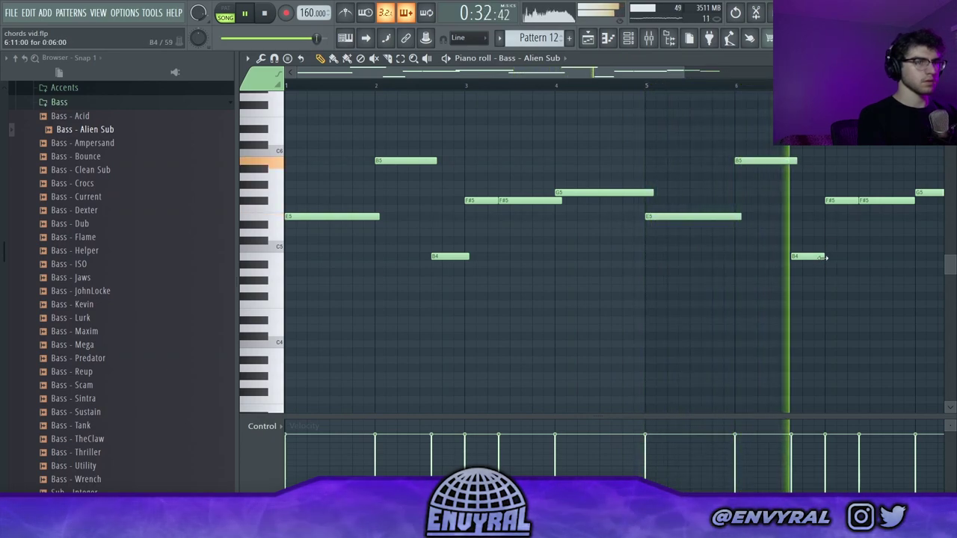
left_click_drag(824, 257, 831, 257)
left_click_drag(508, 73, 624, 96)
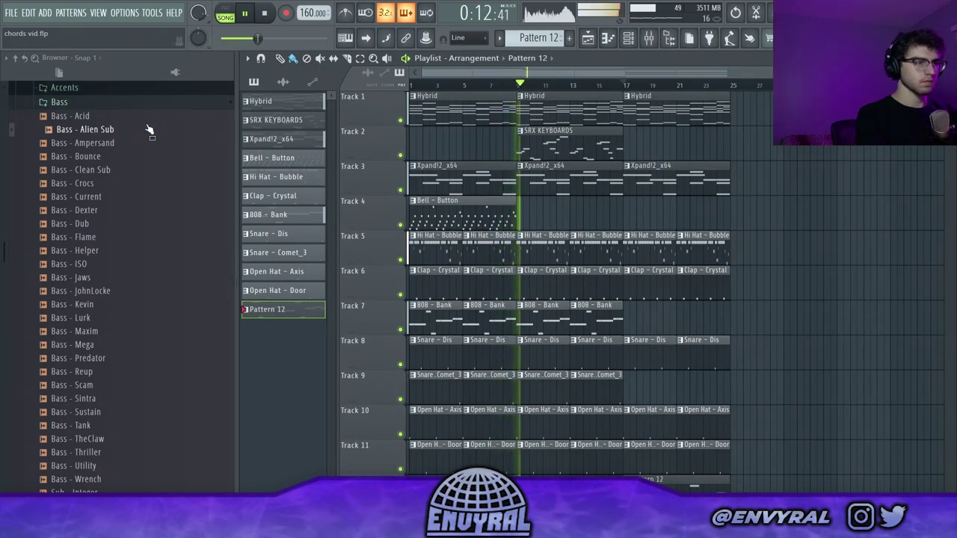
- Collapse the Bass folder and browse to the Unison MIDI Chord Pack
left_click(188, 103)
scroll(187, 217, "up", 1)
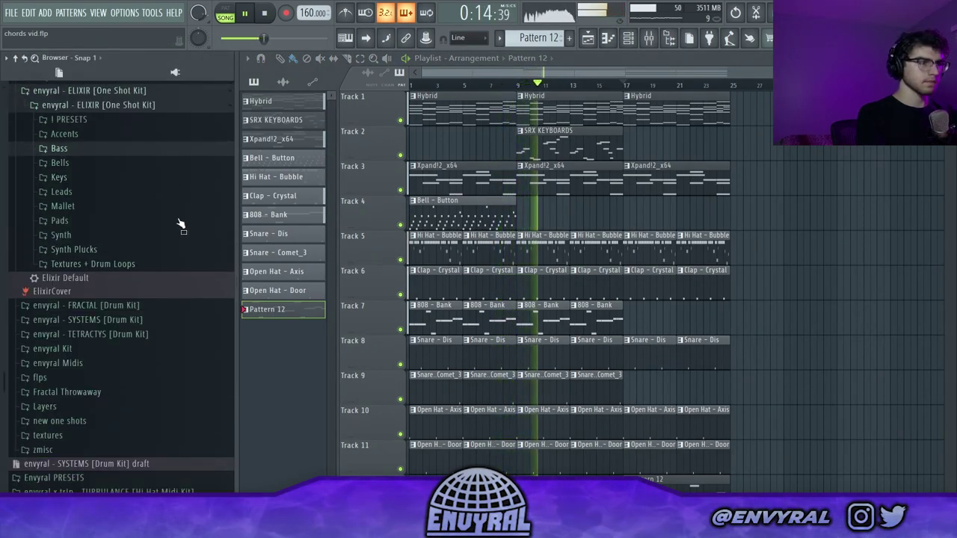
scroll(183, 247, "down", 7)
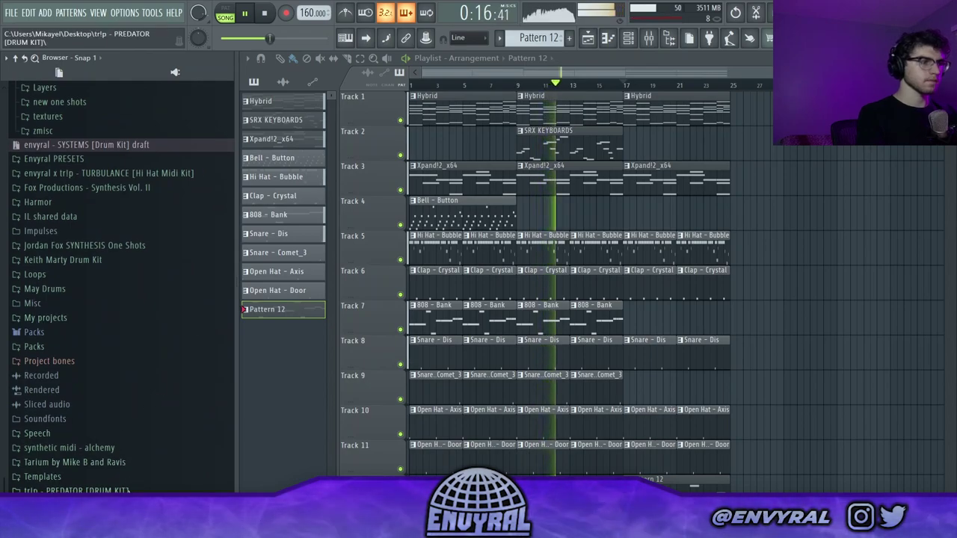
scroll(97, 465, "down", 1)
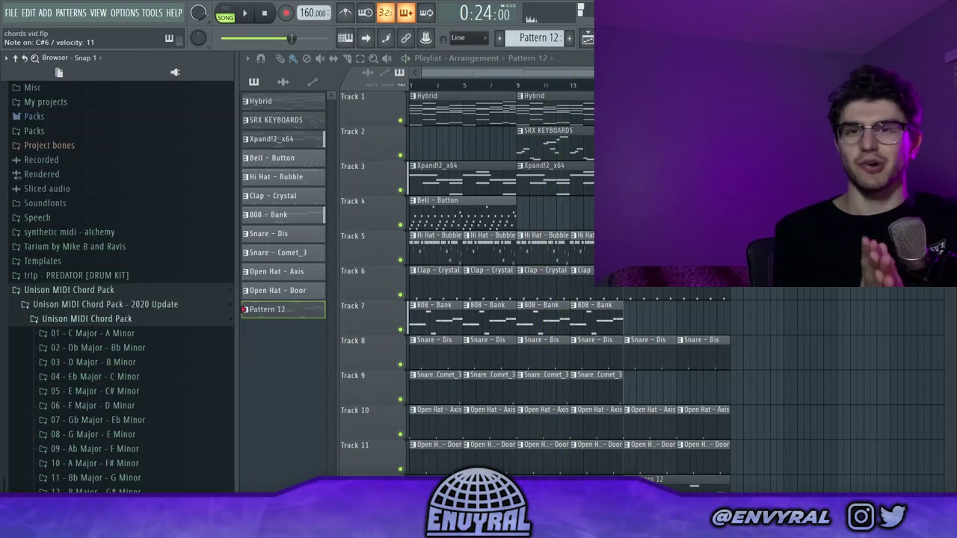